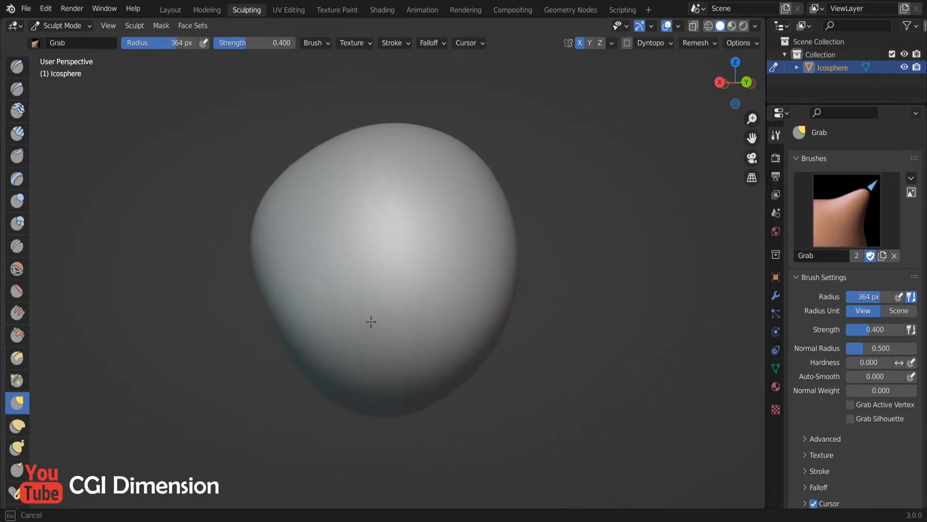
- Set the Grab brush radius to 191 px for shaping the base form
middle_click_drag(371, 322, 356, 238)
key("f")
left_click(307, 235)
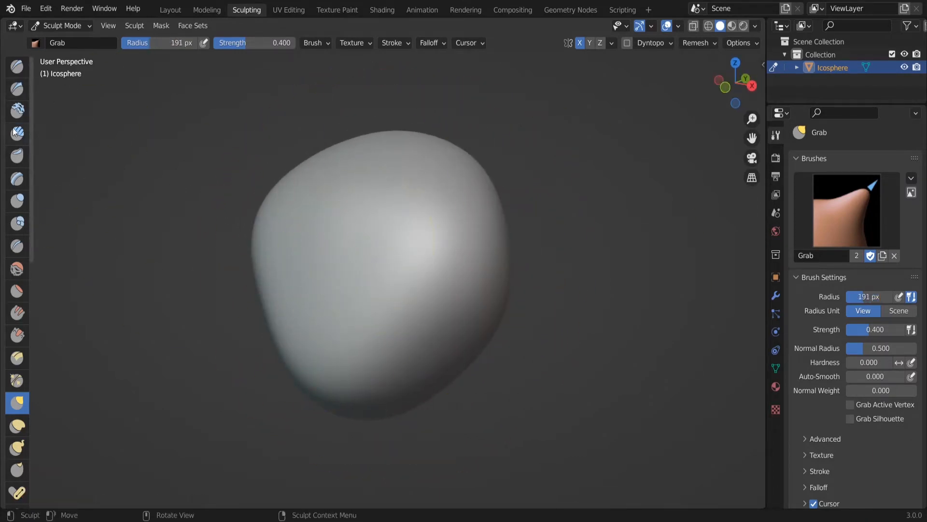
- Sculpt the eye sockets with surrounding brow and cheek ridges on the front of the head using the Clay Strips brush
left_click(16, 132)
middle_click_drag(464, 237, 484, 243)
key("ctrl+z")
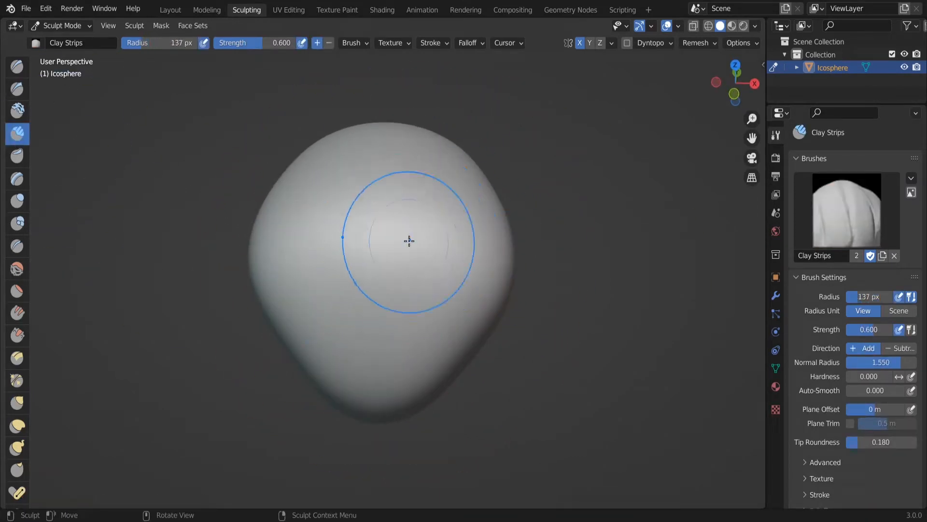
left_click_drag(449, 244, 407, 263)
left_click_drag(429, 196, 393, 240)
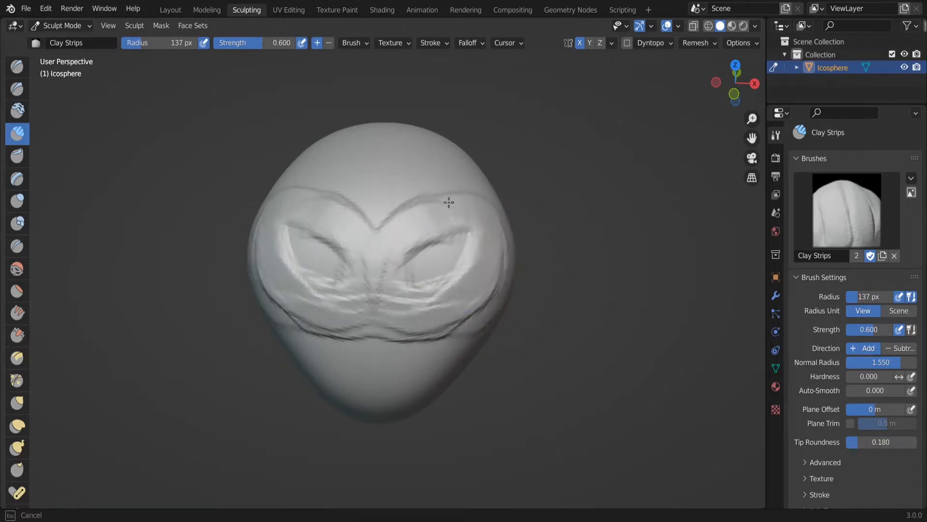
left_click_drag(449, 202, 425, 256)
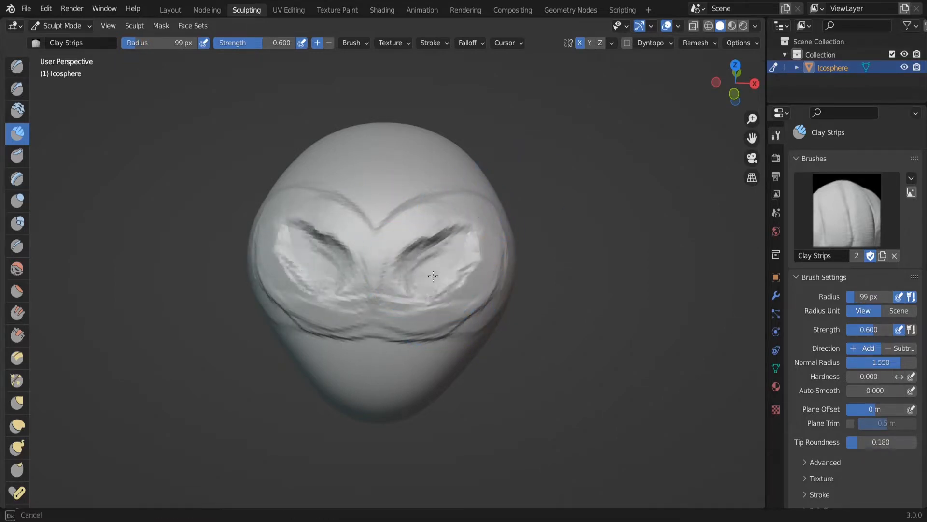
- Build up the nose, lips and chin below the eye sockets with the Clay Strips brush at 99 px
middle_click_drag(509, 223, 371, 348)
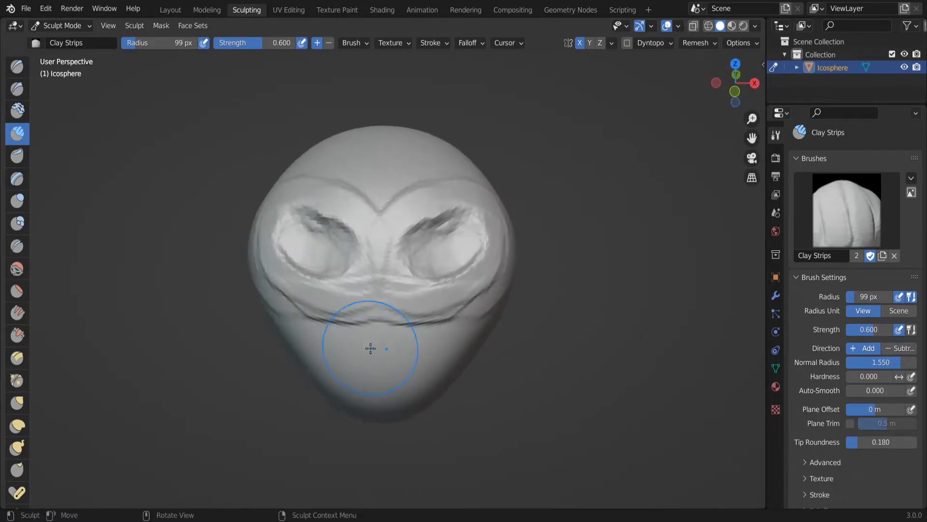
left_click_drag(377, 341, 399, 331)
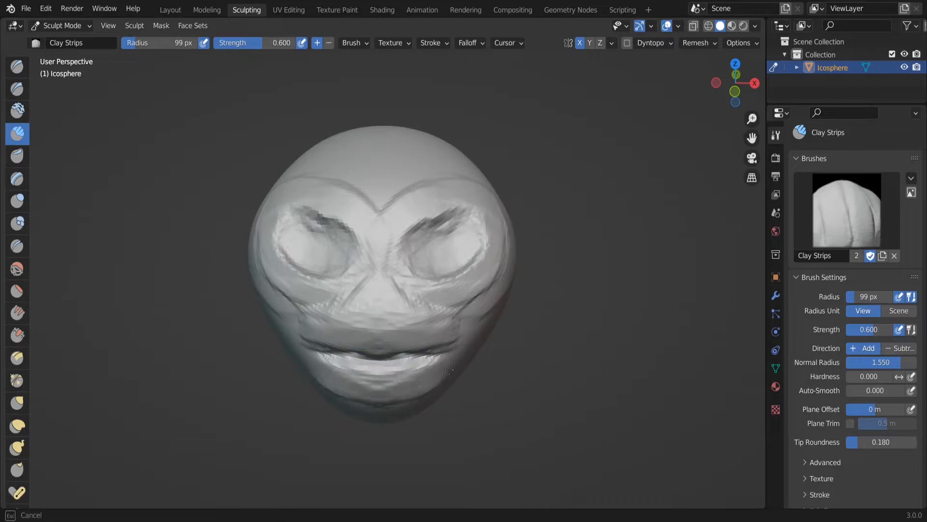
left_click_drag(449, 370, 395, 405)
- Pull the nose with the upper lip and the lower lip outward into a pointed snout using the Snake Hook brush at 99 px
middle_click_drag(375, 407, 272, 385)
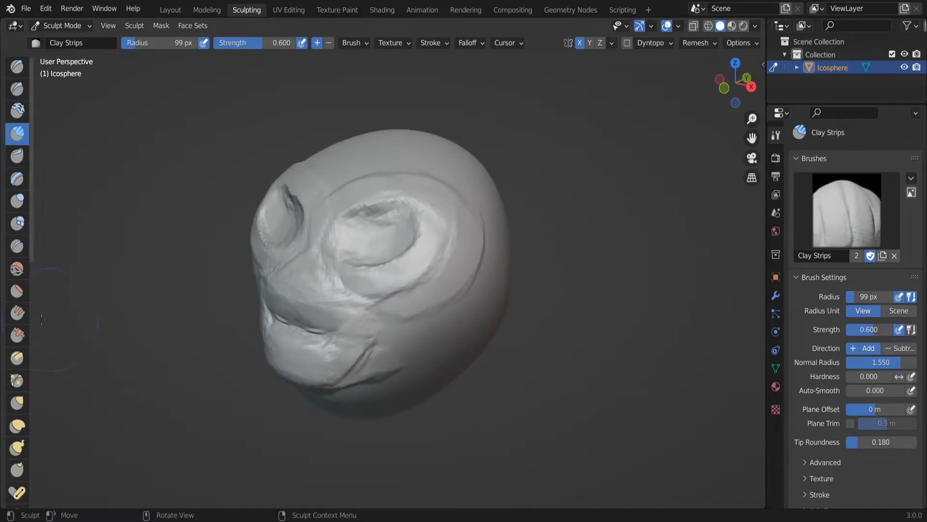
left_click(17, 447)
left_click_drag(277, 353, 277, 352)
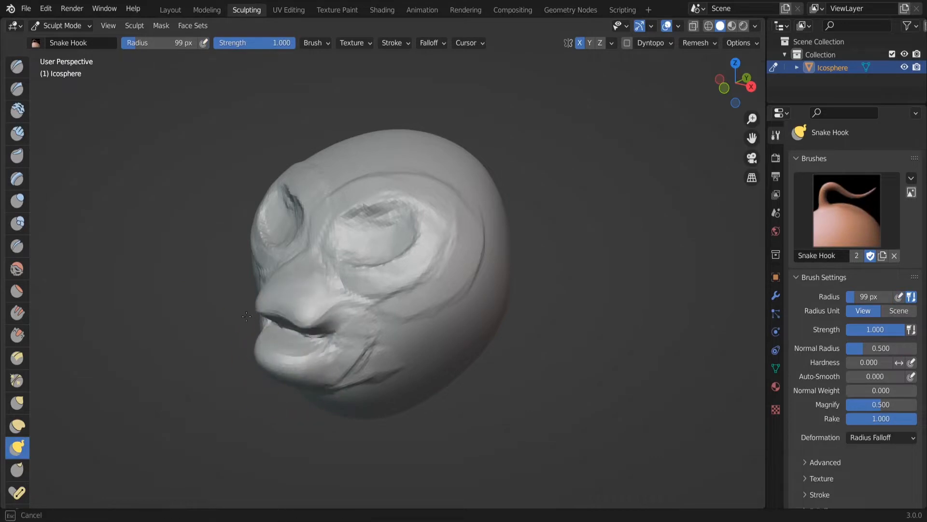
middle_click_drag(310, 309, 311, 353)
mouse_move(312, 352)
left_mouse_down()
mouse_move(316, 378)
mouse_move(310, 328)
left_mouse_up()
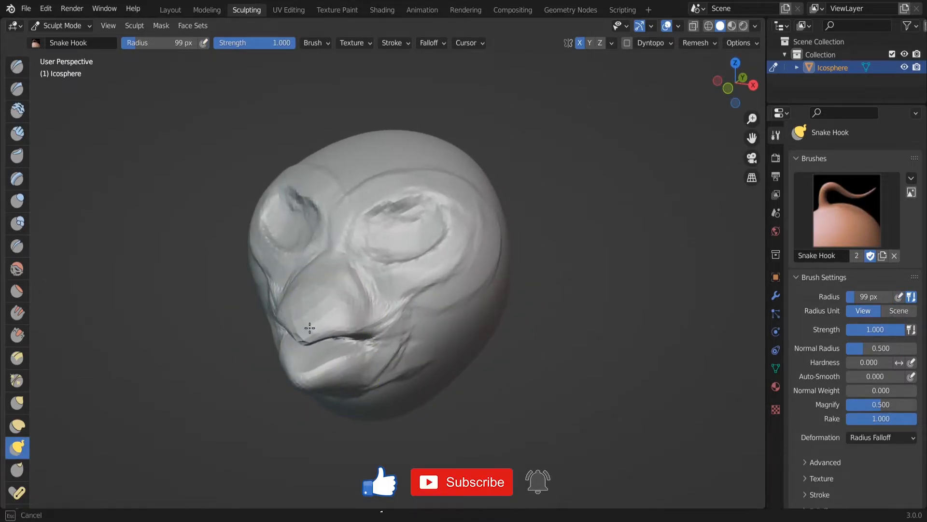
left_click_drag(325, 366, 323, 358)
mouse_move(391, 334)
middle_mouse_down()
mouse_move(348, 300)
mouse_move(386, 338)
middle_mouse_up()
left_click_drag(295, 344, 291, 336)
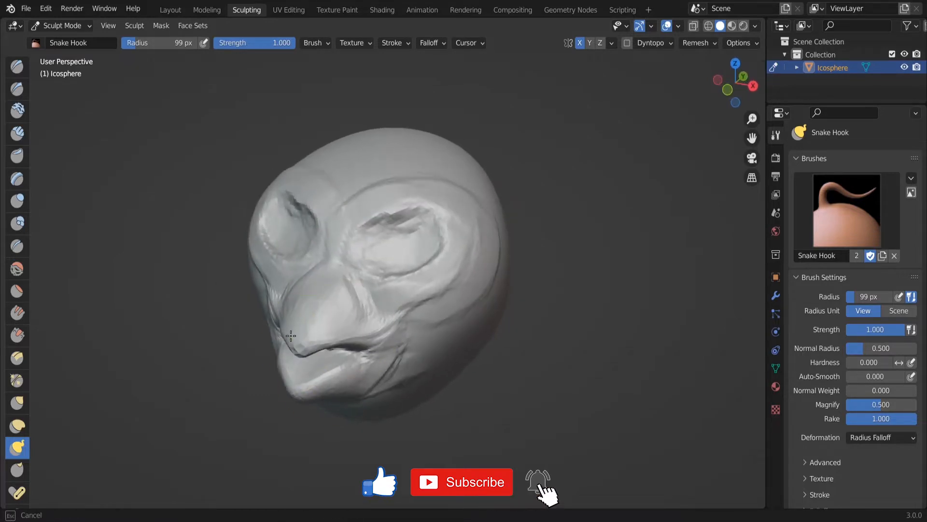
- Adjust the shape of the snout and lower lip from the side and front with the Grab brush at 99 px
left_click(17, 403)
middle_click_drag(159, 309, 233, 290)
left_click_drag(233, 290, 245, 289)
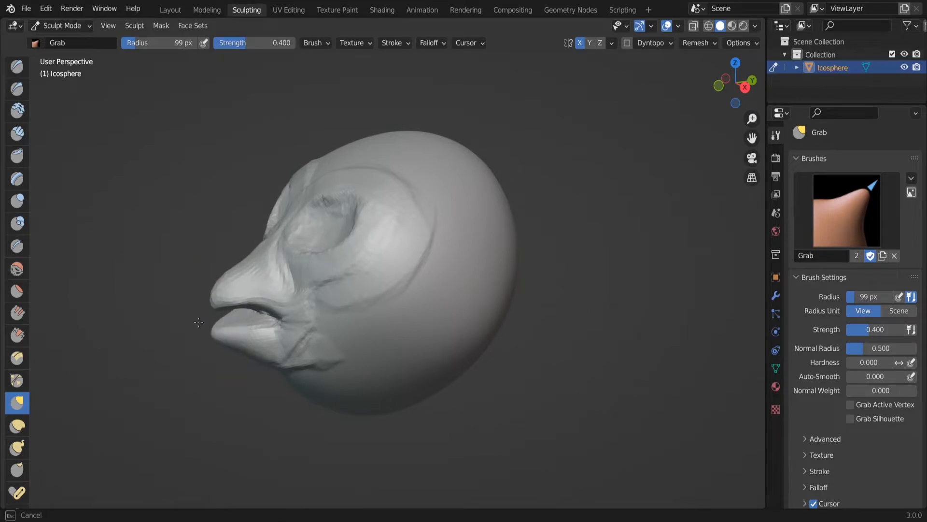
mouse_move(210, 337)
middle_mouse_down()
mouse_move(338, 325)
mouse_move(344, 290)
mouse_move(379, 292)
middle_mouse_up()
left_click_drag(379, 293, 390, 291)
left_click_drag(391, 356, 392, 354)
- Reshape the eye sockets and brows into an angry slant with the Grab brush
middle_click_drag(392, 354, 459, 227)
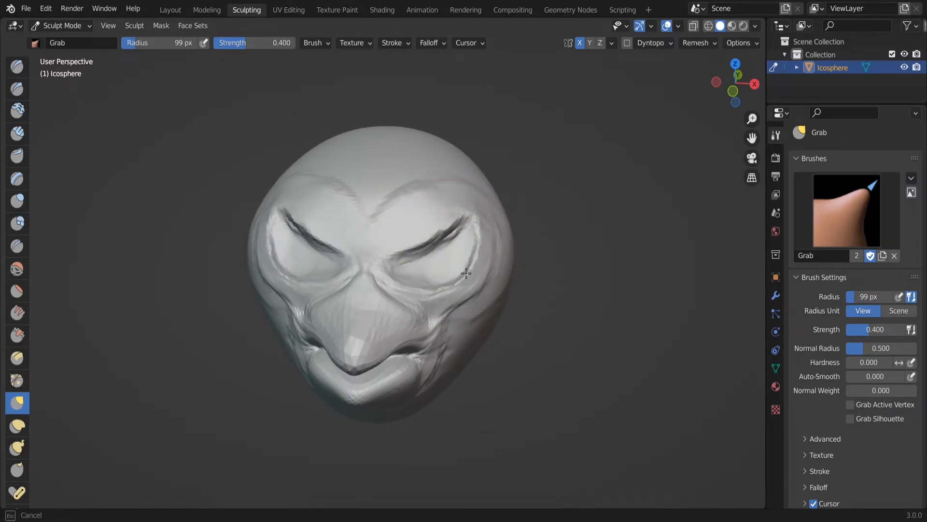
middle_click_drag(466, 274, 405, 245)
mouse_move(461, 240)
middle_mouse_down()
mouse_move(396, 246)
mouse_move(289, 235)
mouse_move(381, 215)
mouse_move(248, 254)
middle_mouse_up()
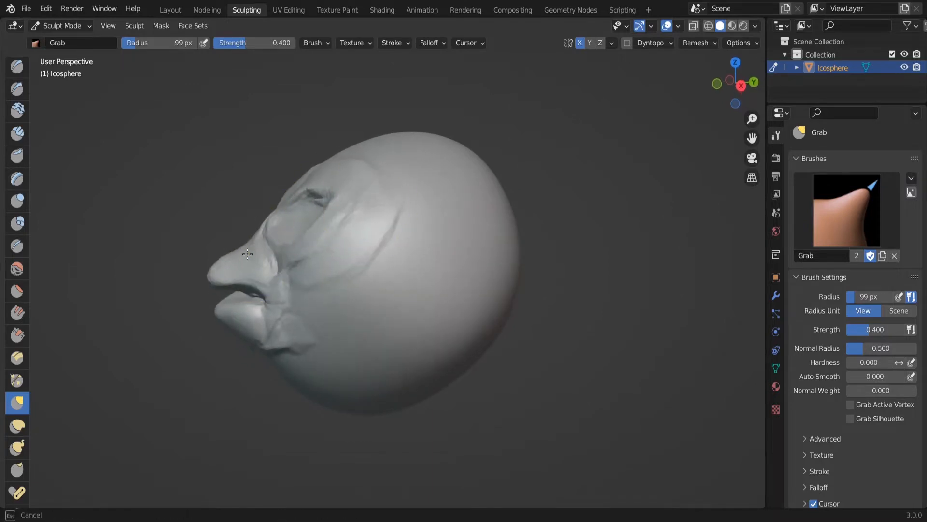
mouse_move(283, 224)
middle_mouse_down()
mouse_move(400, 242)
mouse_move(371, 260)
middle_mouse_up()
- Build up and smooth the brows, eyelids, cheeks and jaw with the Clay Strips brush at 99 px
key("c")
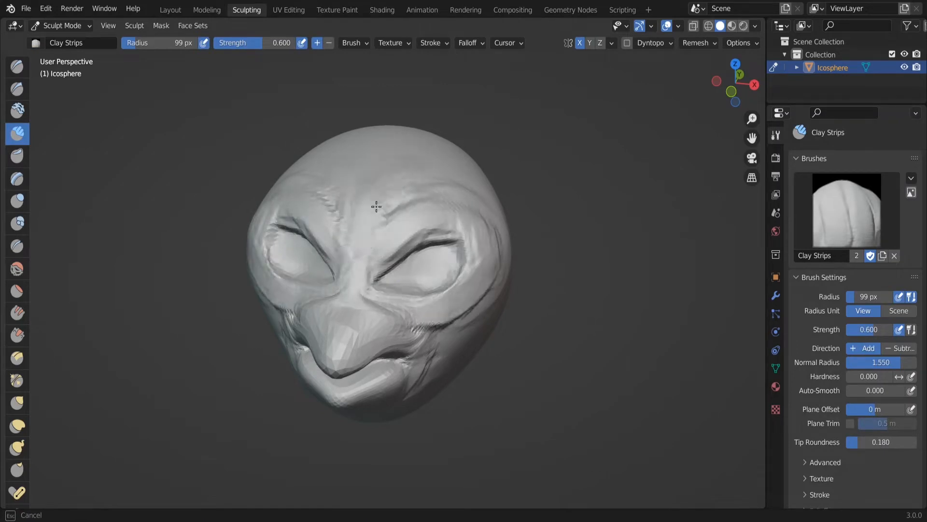
middle_click_drag(439, 206, 424, 244)
mouse_move(434, 199)
middle_mouse_down()
mouse_move(385, 213)
mouse_move(439, 306)
mouse_move(331, 242)
middle_mouse_up()
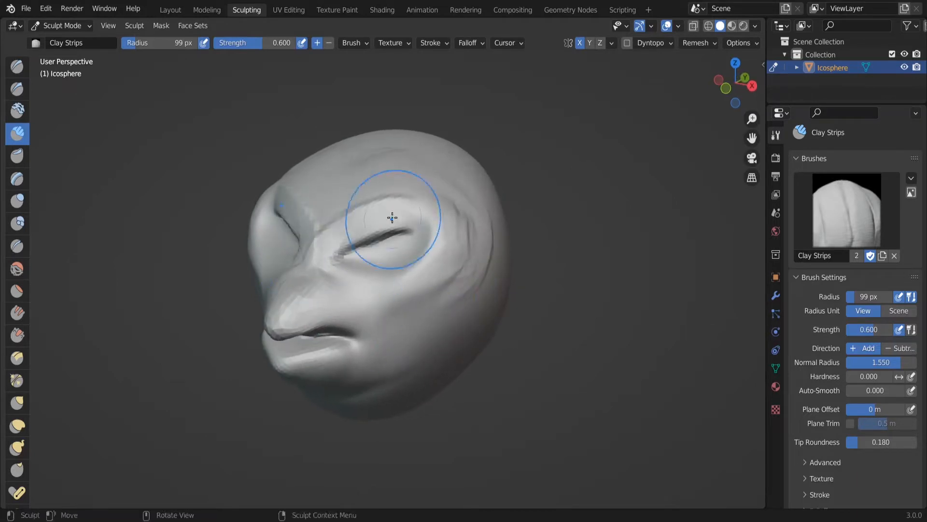
mouse_move(442, 240)
middle_mouse_down()
mouse_move(479, 246)
mouse_move(387, 325)
mouse_move(379, 192)
mouse_move(406, 242)
mouse_move(311, 299)
middle_mouse_up()
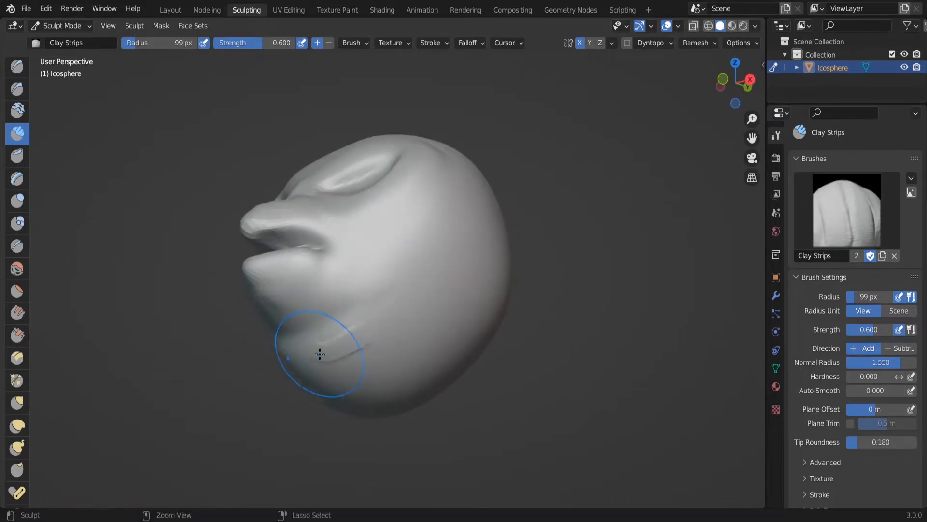
middle_click_drag(287, 261, 342, 269)
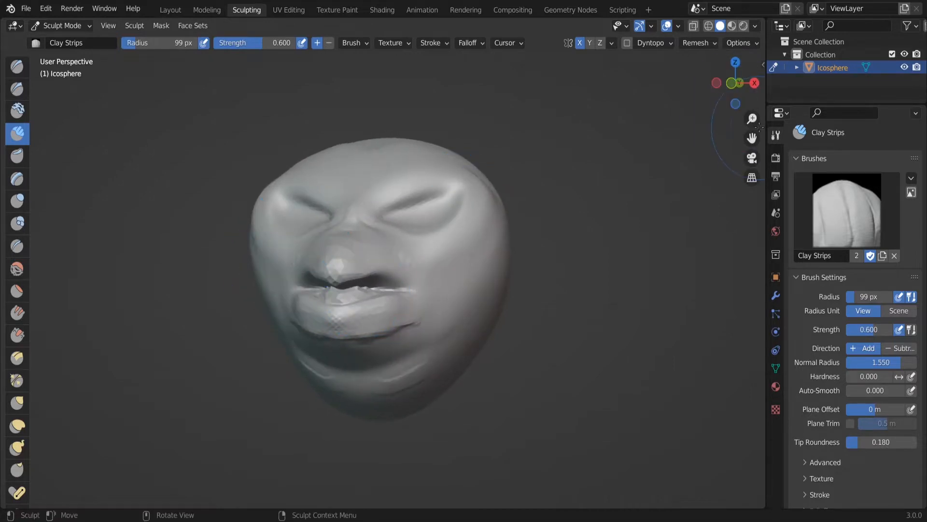
- Work the gap between the upper and lower lips with the Clay Strips brush
scroll(289, 314, "up", 4)
middle_click_drag(283, 332, 319, 295)
left_click_drag(320, 294, 301, 301)
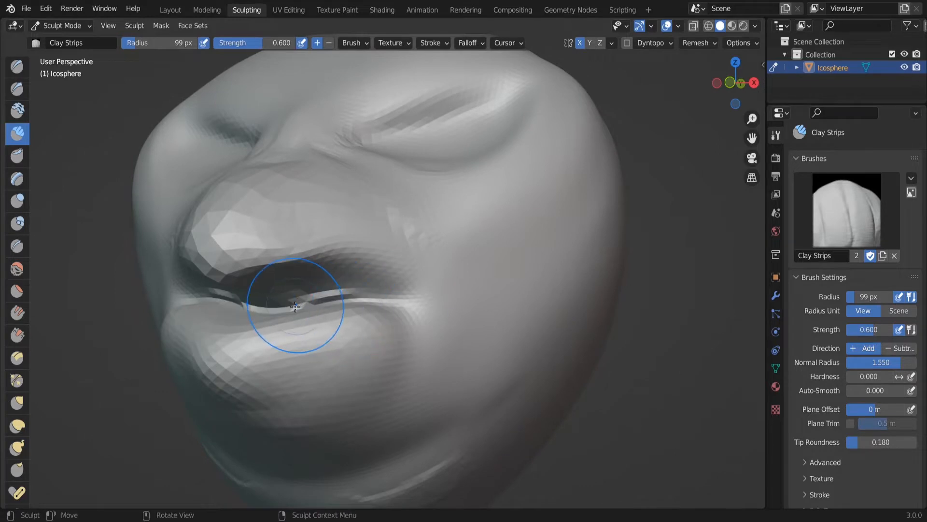
- Hollow out the mouth opening between the lips with the Draw brush at 40 px and strength 0.500
key("x")
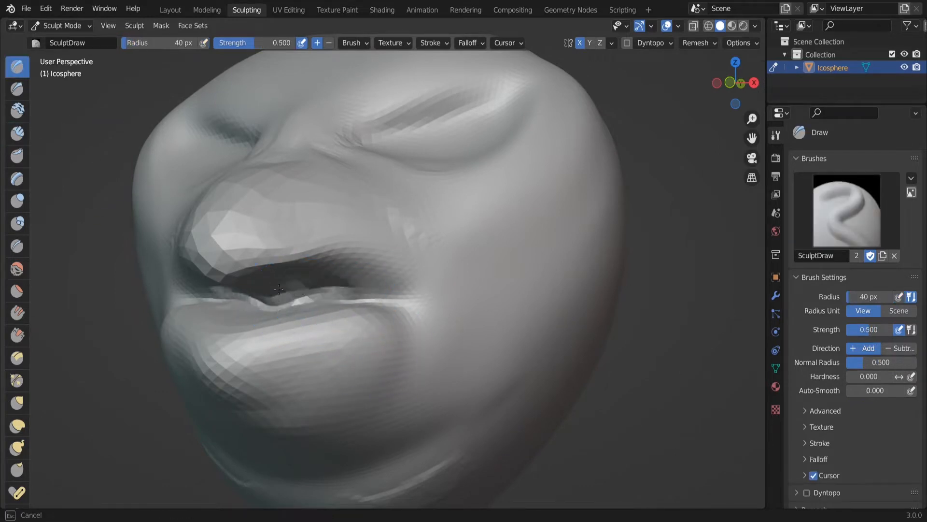
middle_click_drag(268, 289, 352, 314)
left_click_drag(352, 315, 410, 383)
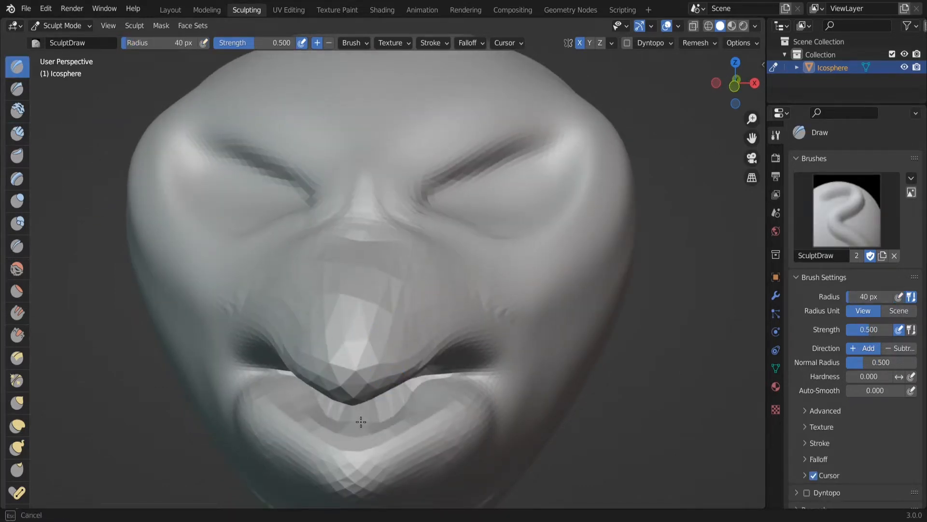
middle_click_drag(361, 422, 346, 340)
middle_click_drag(390, 315, 275, 141)
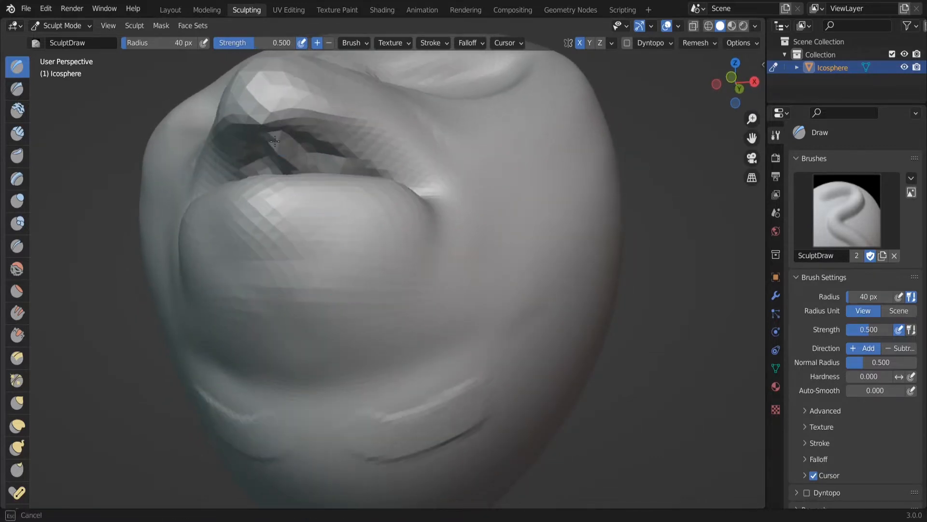
middle_click_drag(340, 173, 221, 437)
- Remesh the head with a voxel size of 0.02258 m
scroll(795, 447, "down", 8)
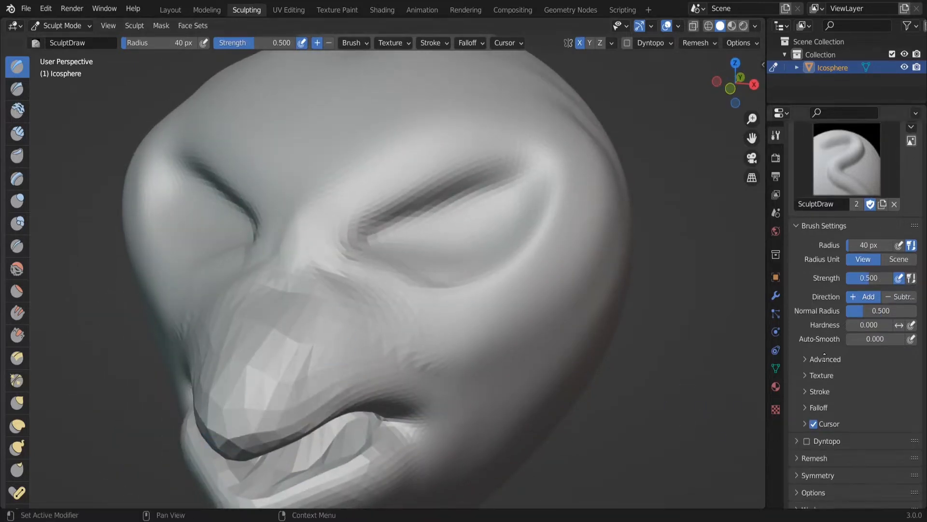
left_click(855, 444)
key("ctrl+z")
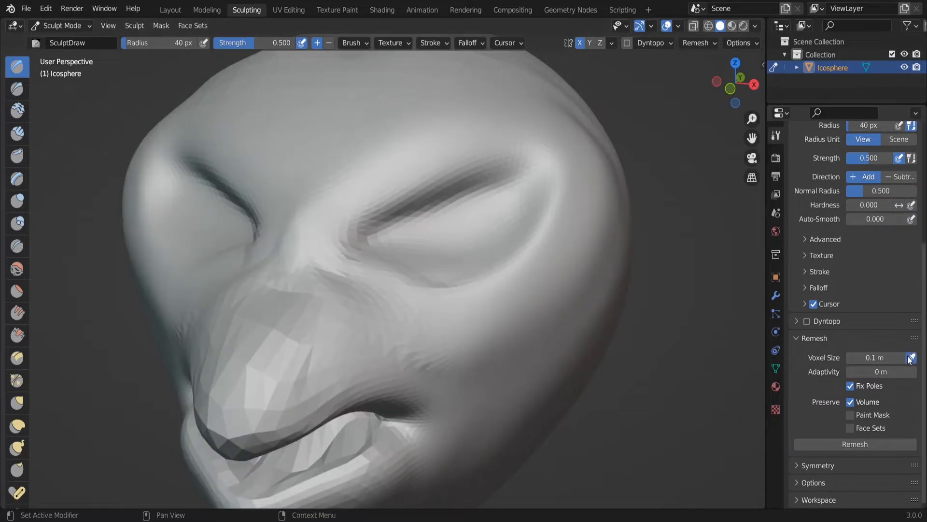
left_click(812, 445)
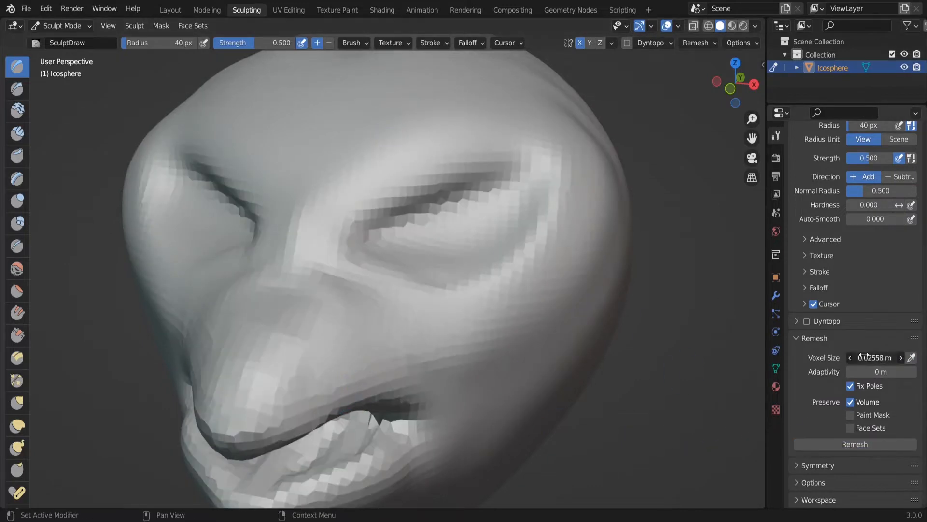
left_click(845, 445)
- Carve a deep crease under the upper eyelids and shape the eye surface with the Draw brush at 40 px
left_click_drag(316, 249, 504, 167)
left_click_drag(378, 205, 499, 166)
mouse_move(352, 228)
left_mouse_down()
mouse_move(451, 166)
mouse_move(548, 172)
left_mouse_up()
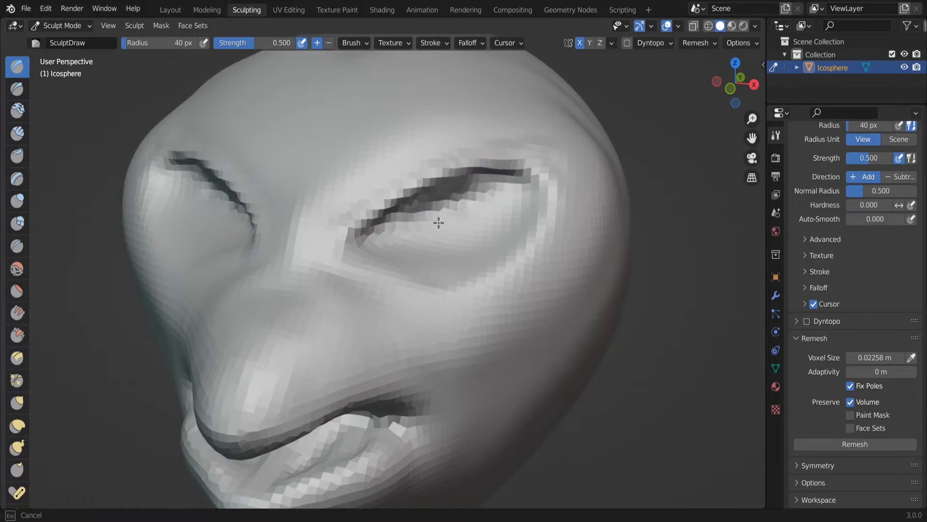
mouse_move(450, 245)
left_mouse_down()
mouse_move(498, 207)
mouse_move(423, 233)
mouse_move(426, 209)
left_mouse_up()
- Pull a pair of pointed tusks down from the lower jaw with the Snake Hook brush at 105 px
scroll(426, 209, "down", 5)
mouse_move(426, 210)
middle_mouse_down()
mouse_move(429, 265)
mouse_move(528, 238)
middle_mouse_up()
scroll(733, 167, "down", 3)
middle_click_drag(733, 166, 310, 372)
key("k")
left_click_drag(366, 371, 327, 439)
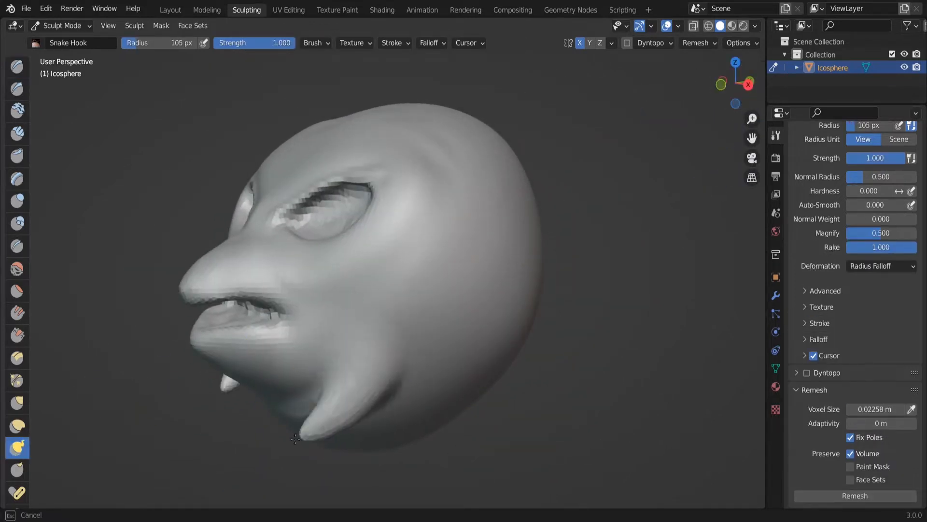
- Pull a larger pair of forward-reaching horns out of the sides of the head with the Snake Hook brush at 174 px
key("f")
left_click(414, 389)
left_click_drag(424, 389, 269, 466)
mouse_move(269, 466)
middle_mouse_down()
mouse_move(400, 371)
mouse_move(393, 352)
mouse_move(479, 393)
mouse_move(555, 405)
mouse_move(464, 392)
mouse_move(515, 364)
mouse_move(465, 425)
middle_mouse_up()
key("f")
left_click(425, 367)
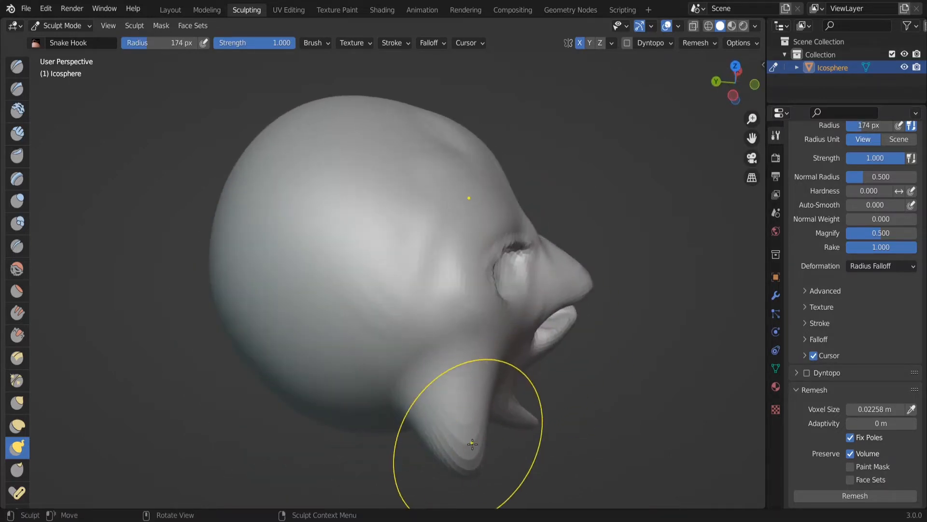
left_click_drag(465, 425, 658, 383)
- Remesh the head with its horns and stretch the large horns into thin, bent tips with the Snake Hook brush
mouse_move(658, 383)
middle_mouse_down()
mouse_move(628, 357)
mouse_move(556, 367)
middle_mouse_up()
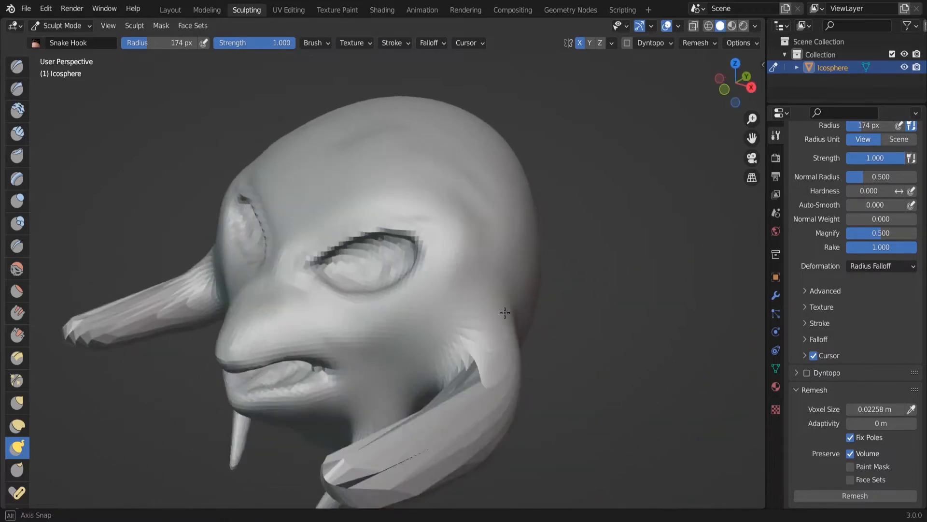
left_click(855, 495)
middle_click_drag(435, 410, 541, 369)
left_click_drag(752, 139, 435, 303)
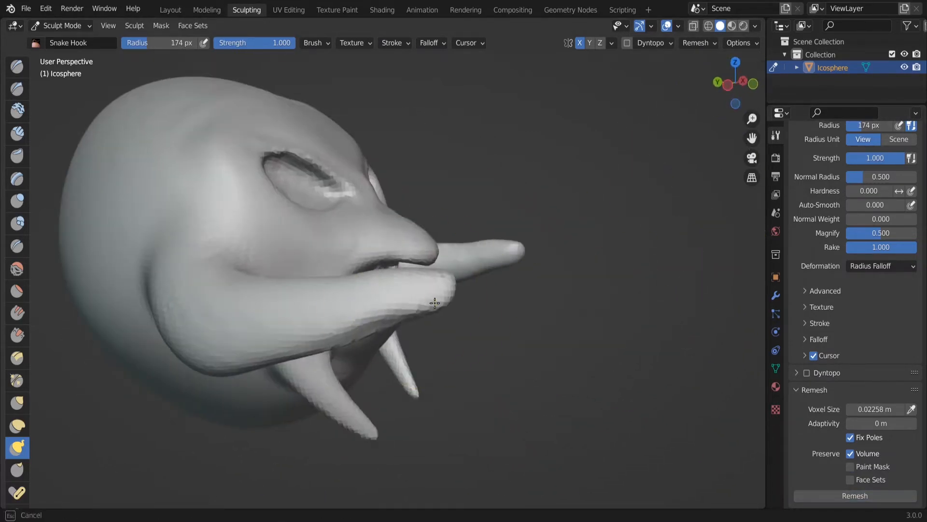
mouse_move(519, 360)
middle_mouse_down()
mouse_move(360, 310)
mouse_move(611, 220)
middle_mouse_up()
left_click_drag(742, 117, 380, 294)
mouse_move(553, 325)
middle_mouse_down()
mouse_move(404, 331)
mouse_move(491, 512)
mouse_move(321, 414)
mouse_move(602, 187)
mouse_move(378, 302)
middle_mouse_up()
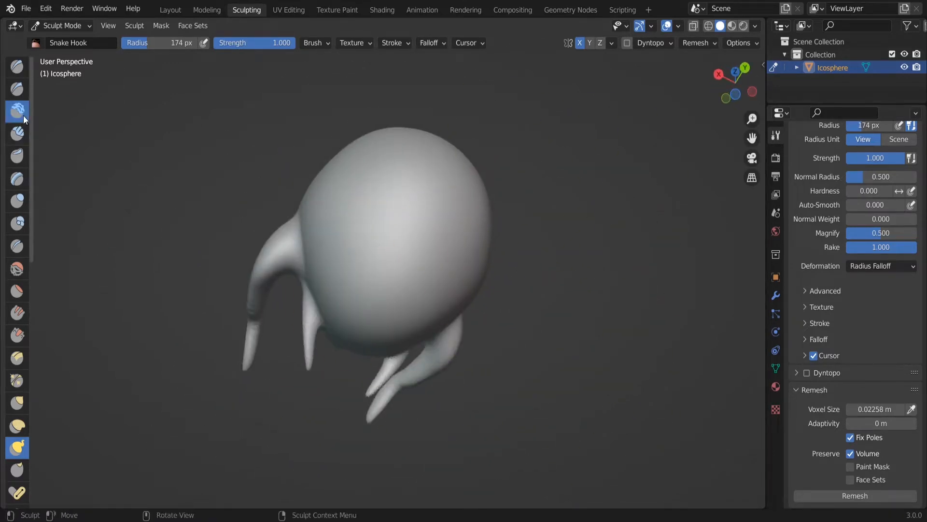
- Build up and smooth the underside of the head around the tusks with the Clay Strips brush at 174 px
left_click(17, 133)
scroll(387, 241, "up", 4)
mouse_move(387, 242)
middle_mouse_down()
mouse_move(439, 224)
mouse_move(300, 259)
middle_mouse_up()
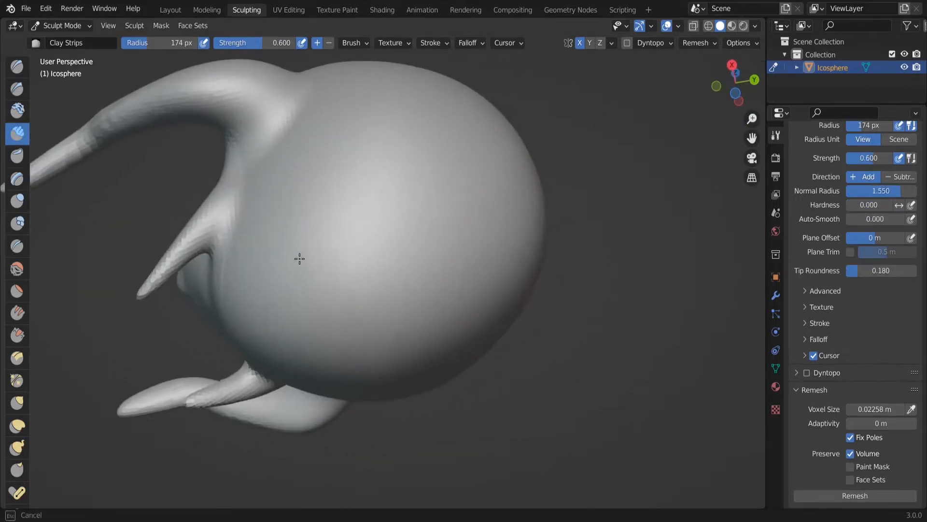
left_click_drag(279, 272, 271, 298)
middle_click_drag(271, 298, 282, 250)
mouse_move(282, 250)
left_mouse_down()
mouse_move(316, 270)
mouse_move(318, 298)
mouse_move(245, 242)
mouse_move(340, 242)
left_mouse_up()
mouse_move(333, 243)
middle_mouse_down()
mouse_move(404, 251)
mouse_move(406, 217)
middle_mouse_up()
left_click_drag(338, 213, 374, 199, "shift")
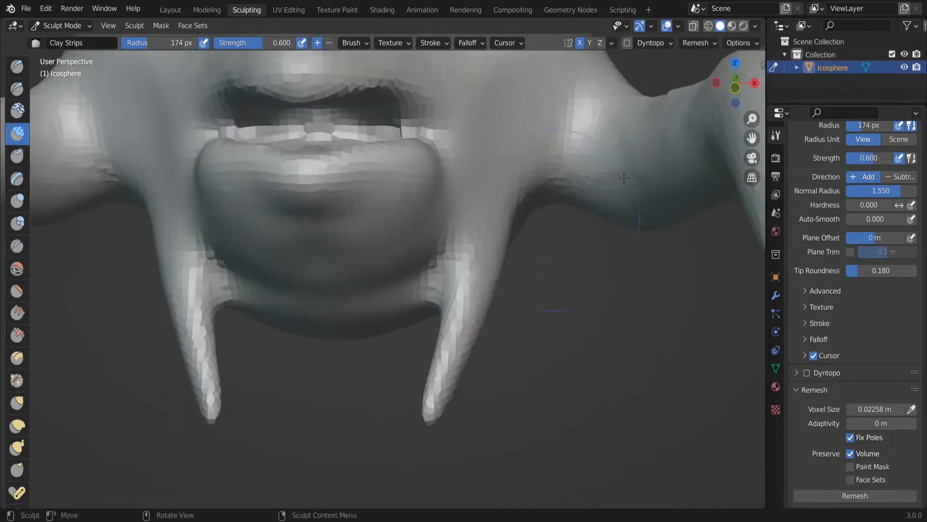
- Enable Dyntopo with Constant Detail, sample a resolution of 16.08 from the cheek, and flood fill the head at that detail
left_click(658, 42)
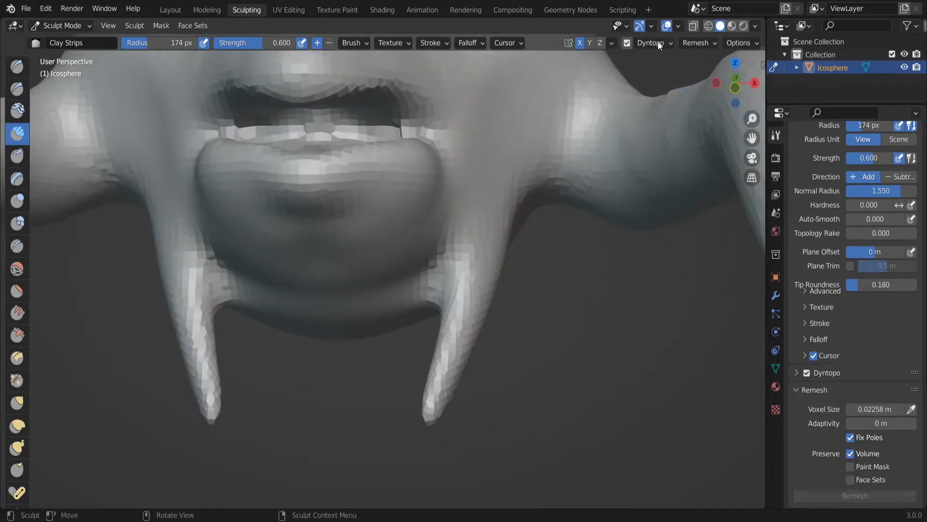
left_click(658, 43)
left_click(682, 96)
left_click(654, 112)
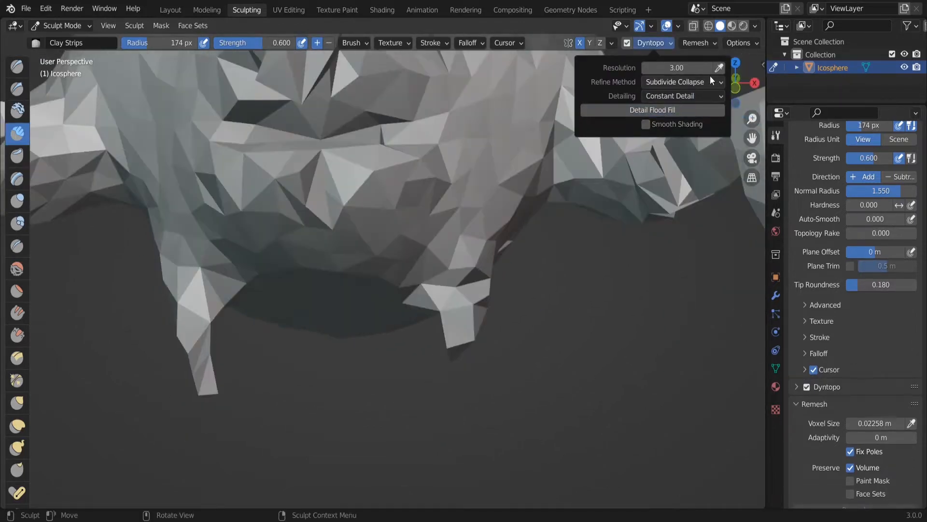
left_click(719, 68)
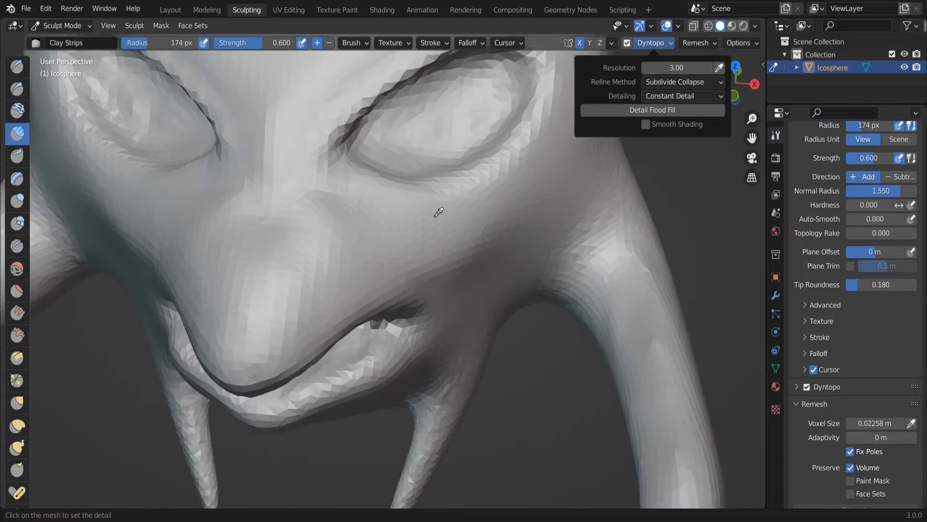
left_click(439, 212)
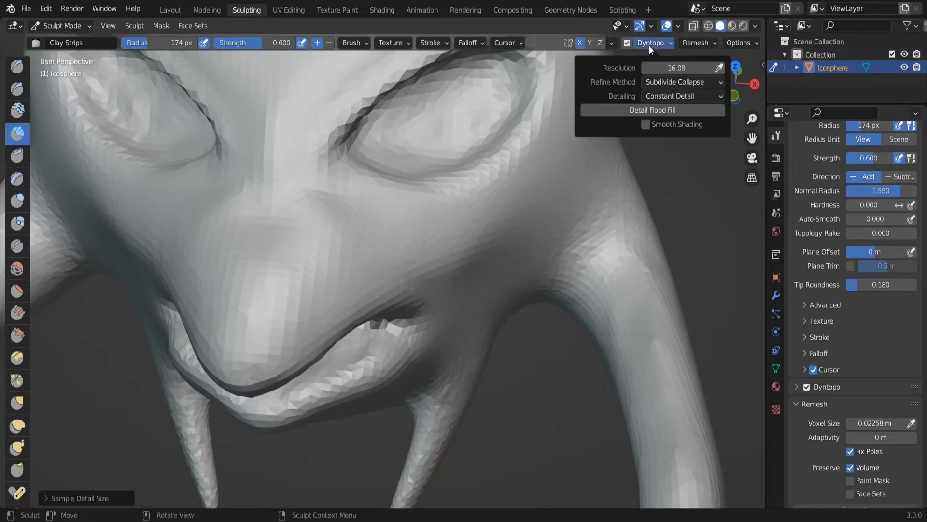
left_click(633, 111)
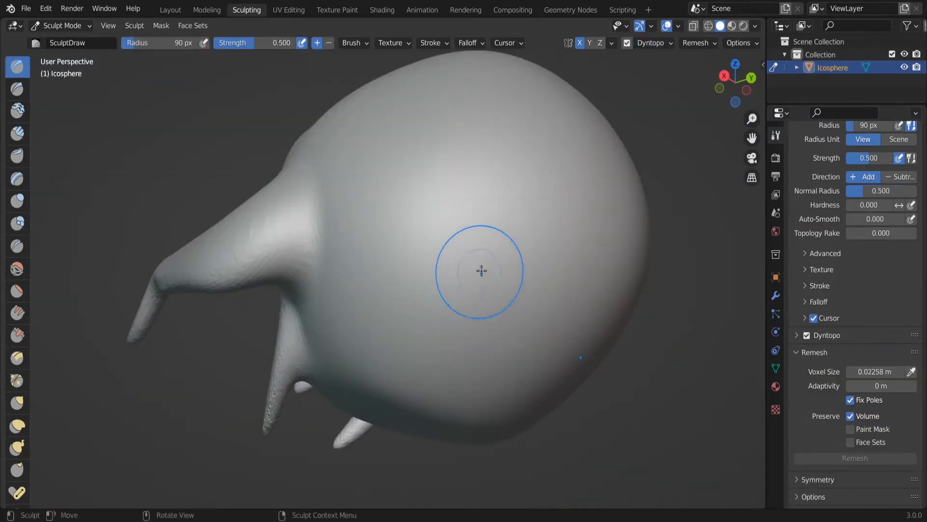
- Sculpt pairs of round, rimmed leg sockets around the lower sides and back of the head with the Draw brush at 90 px
mouse_move(481, 269)
left_mouse_down()
mouse_move(420, 286)
mouse_move(501, 330)
mouse_move(498, 248)
left_mouse_up()
left_click_drag(465, 296, 476, 290)
mouse_move(476, 290)
middle_mouse_down()
mouse_move(254, 267)
mouse_move(447, 234)
mouse_move(442, 227)
middle_mouse_up()
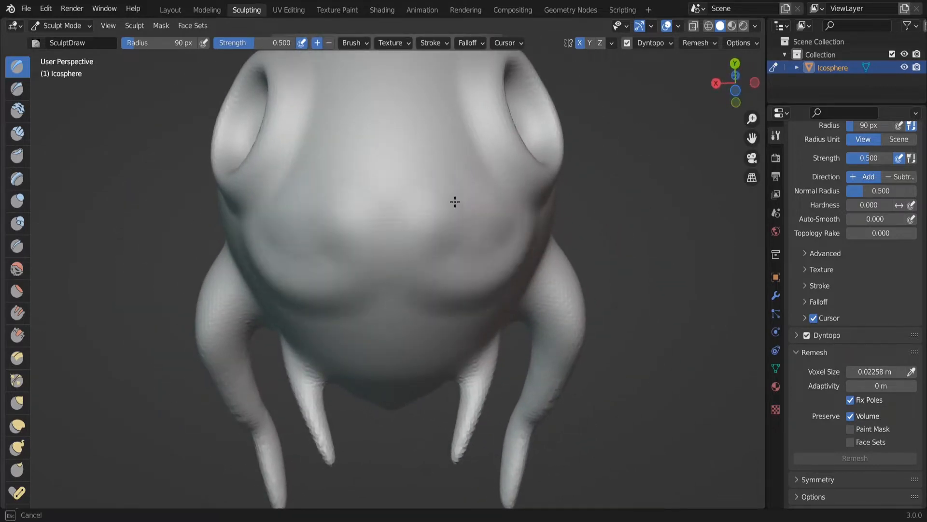
mouse_move(434, 223)
left_mouse_down()
mouse_move(491, 271)
mouse_move(476, 236)
left_mouse_up()
mouse_move(475, 236)
middle_mouse_down()
mouse_move(483, 294)
mouse_move(505, 326)
mouse_move(266, 296)
mouse_move(418, 332)
mouse_move(693, 119)
middle_mouse_up()
mouse_move(372, 247)
middle_mouse_down()
mouse_move(348, 241)
mouse_move(338, 252)
middle_mouse_up()
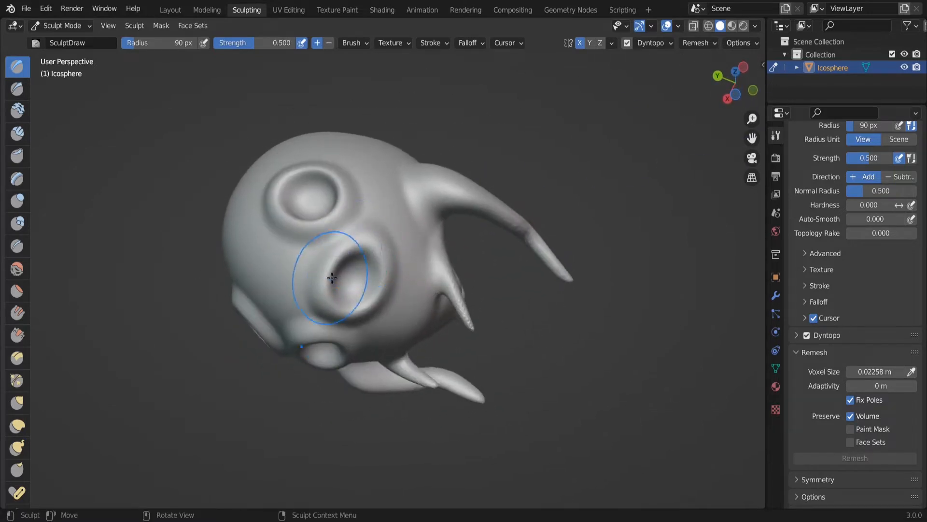
key("g")
middle_click_drag(324, 297, 326, 206)
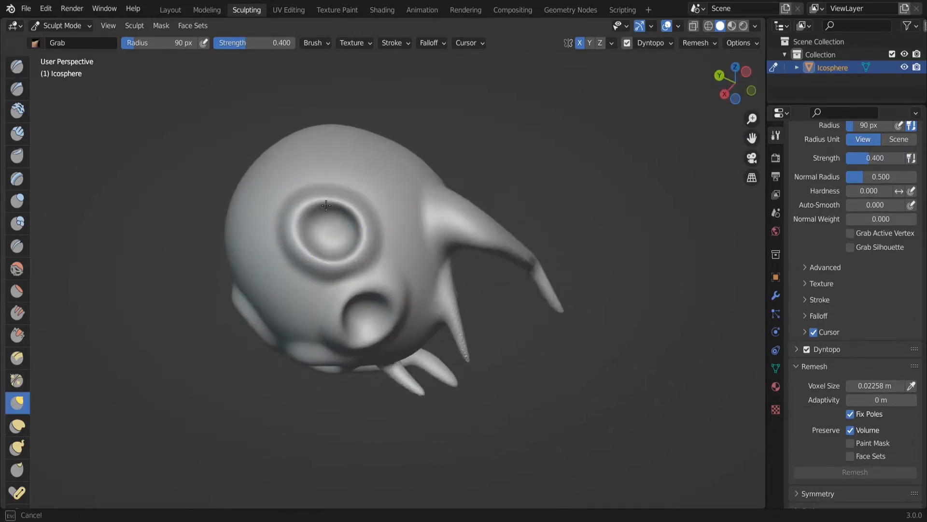
middle_click_drag(302, 240, 367, 244)
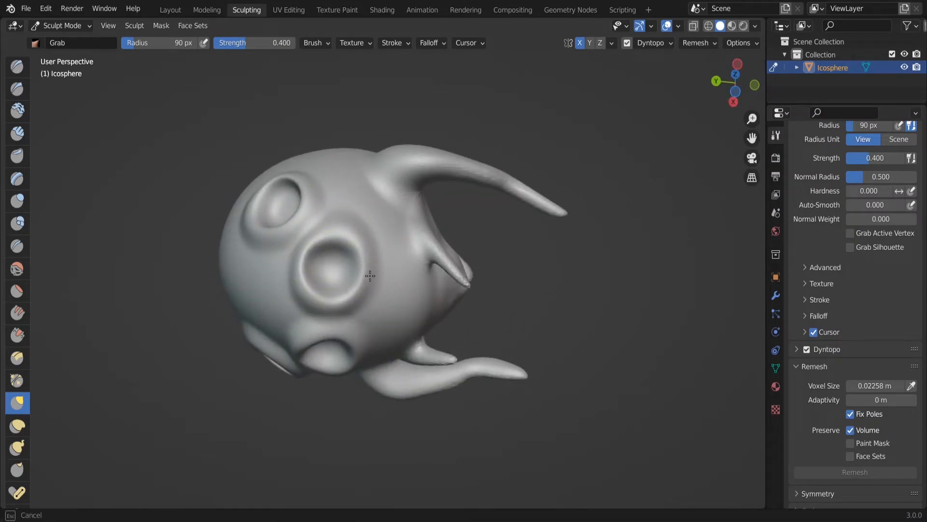
middle_click_drag(370, 276, 258, 206)
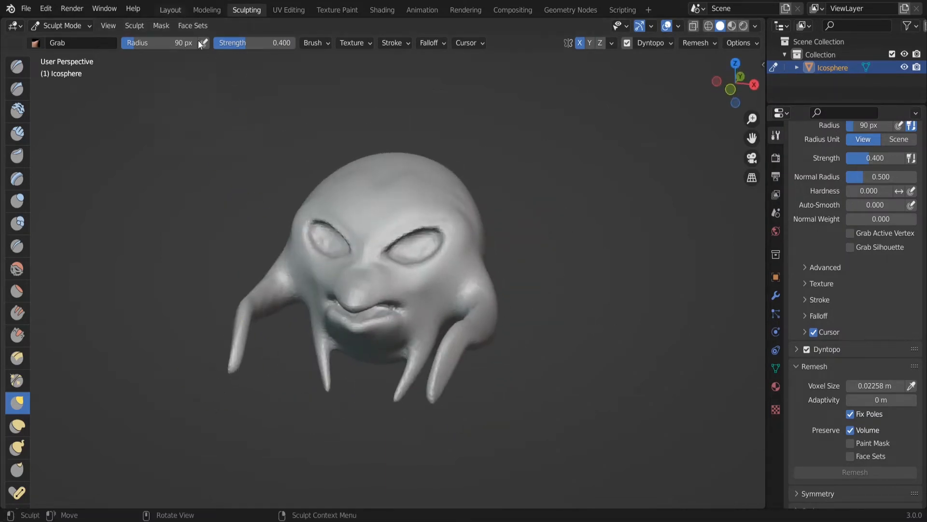
- Switch to the Layout workspace and raise the head above the grid along the Z axis
left_click(170, 10)
left_click(510, 278)
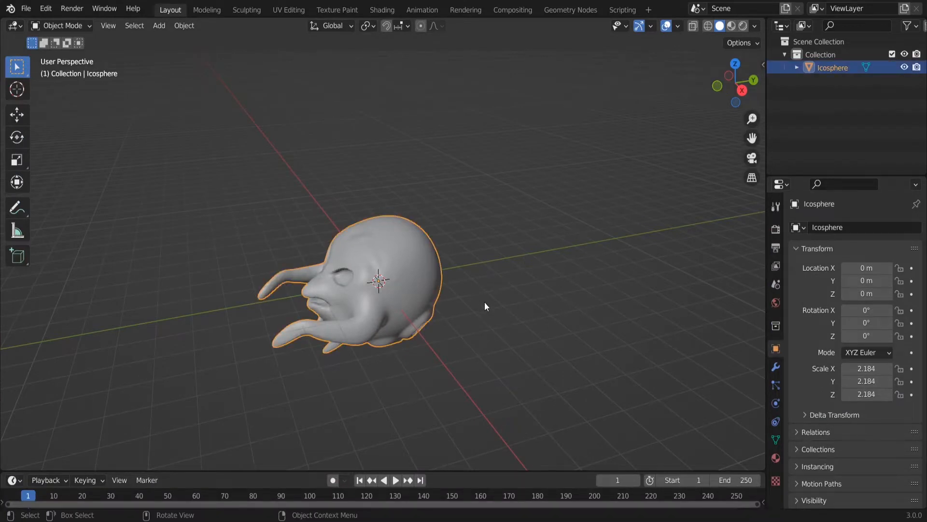
key("g")
key("z")
left_click(537, 139)
middle_click_drag(537, 139, 537, 232)
- Add a Bézier curve and move it in the side and front views up beneath the head
key("shift+a")
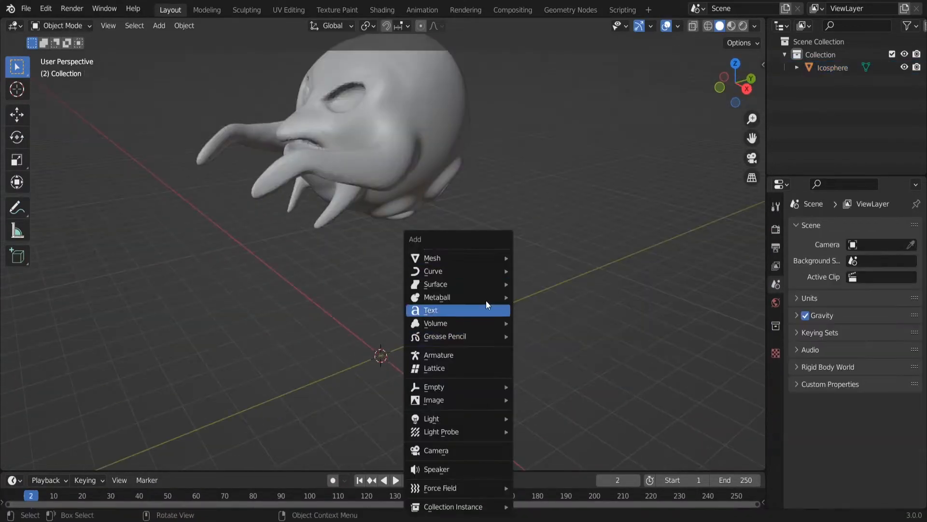
left_click(537, 271)
key("Tab")
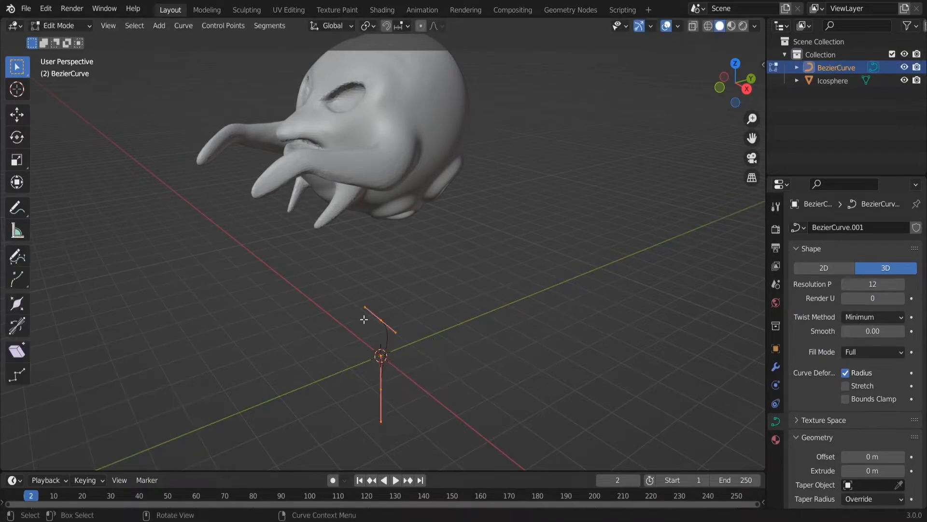
key("Tab")
key("KP_3")
key("g")
left_click(553, 207)
key("KP_1")
key("g")
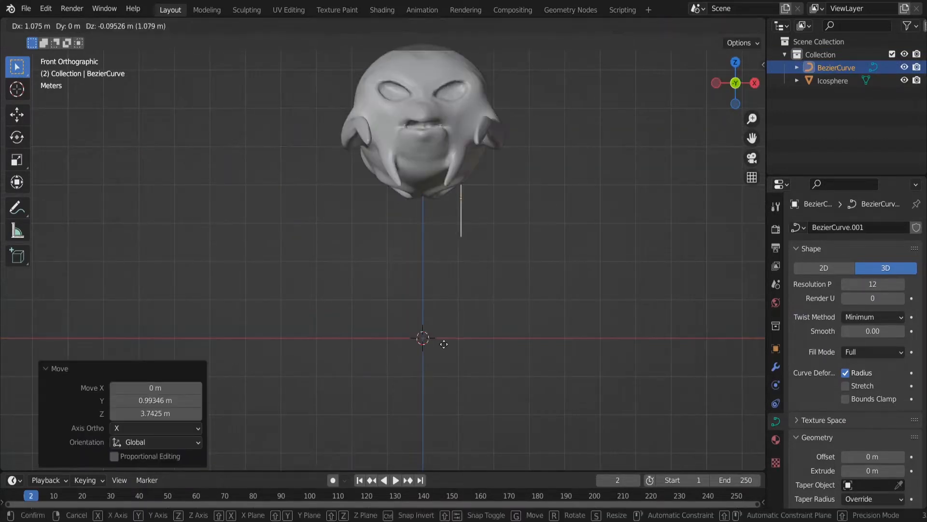
left_click(445, 343)
- Move and rotate the Bézier curve so its upper end sits at a rear leg socket
left_click(754, 83)
key("g")
left_click(531, 244)
middle_click_drag(530, 245, 447, 312)
key("r")
left_click(405, 242)
key("g")
left_click(372, 241)
- Rotate and move the curve's lower control point to bend the leg path below the socket
key("Tab")
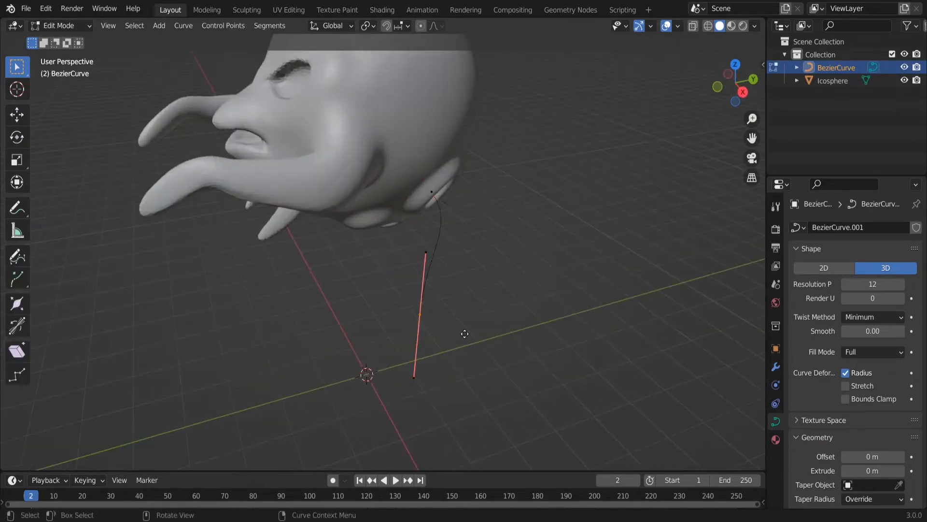
left_click(537, 261)
middle_click_drag(536, 261, 392, 352)
key("r")
left_click(462, 278)
middle_click_drag(461, 278, 338, 222)
key("g")
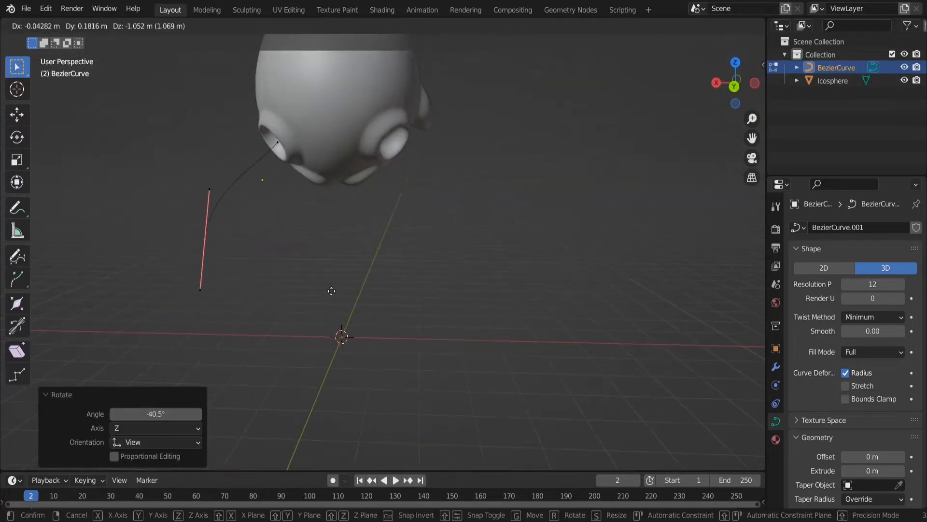
left_click(273, 208)
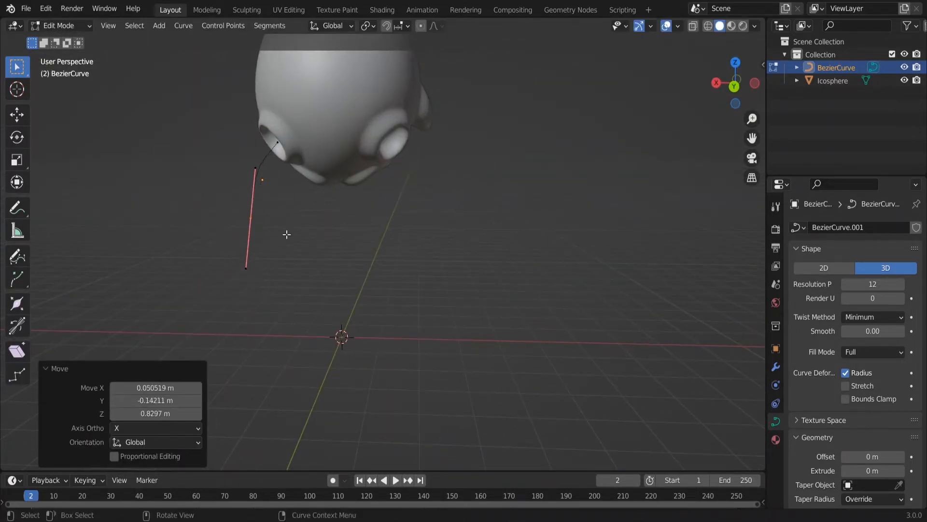
middle_click_drag(285, 234, 379, 232)
key("g")
left_click(386, 372)
- Move the curve's upper control point into the socket and rotate it about -8.4° so the leg points outward
left_click(379, 233)
middle_click_drag(538, 215, 555, 353)
scroll(391, 335, "up", 4)
key("g")
left_click(439, 325)
key("r")
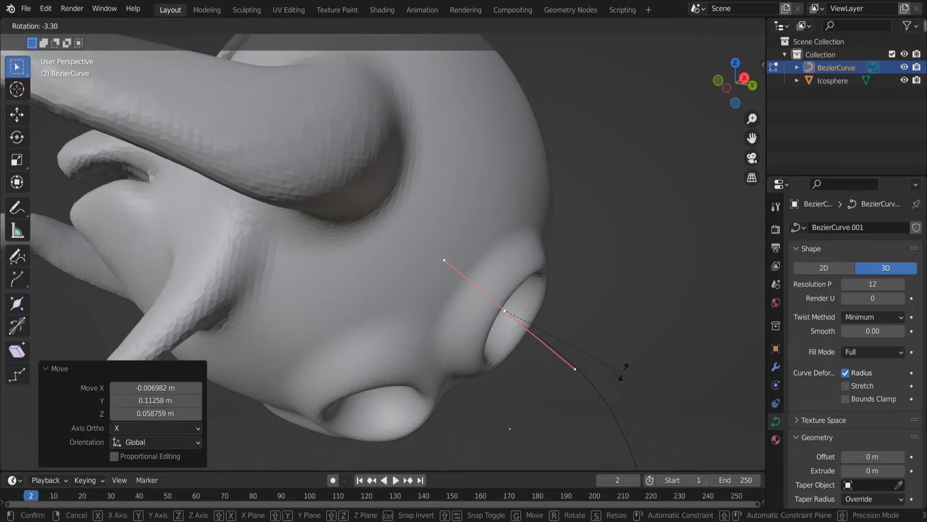
left_click(620, 367)
mouse_move(620, 367)
middle_mouse_down()
mouse_move(529, 406)
mouse_move(454, 365)
mouse_move(562, 350)
mouse_move(603, 372)
middle_mouse_up()
- Give the leg curve a bevel depth of 0.35 m and shrink the radius at its lower end
scroll(821, 425, "down", 8)
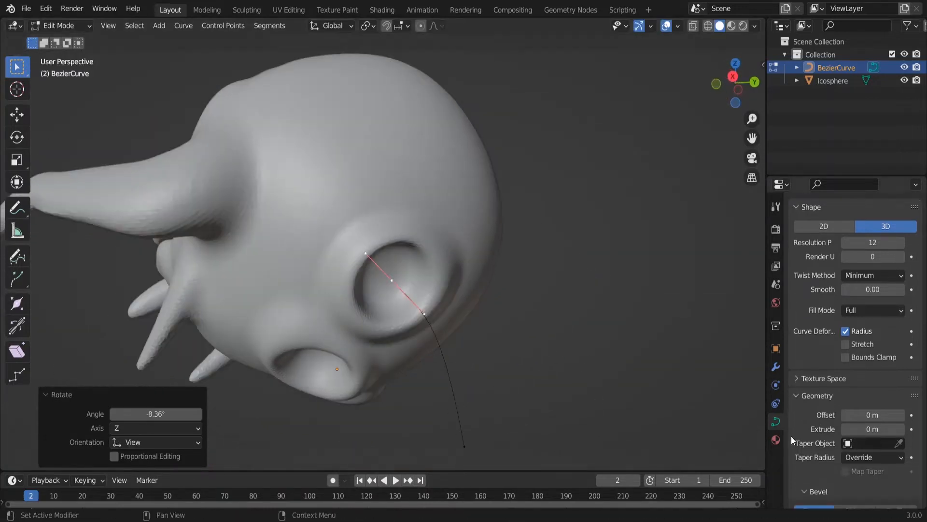
left_click_drag(872, 360, 898, 360)
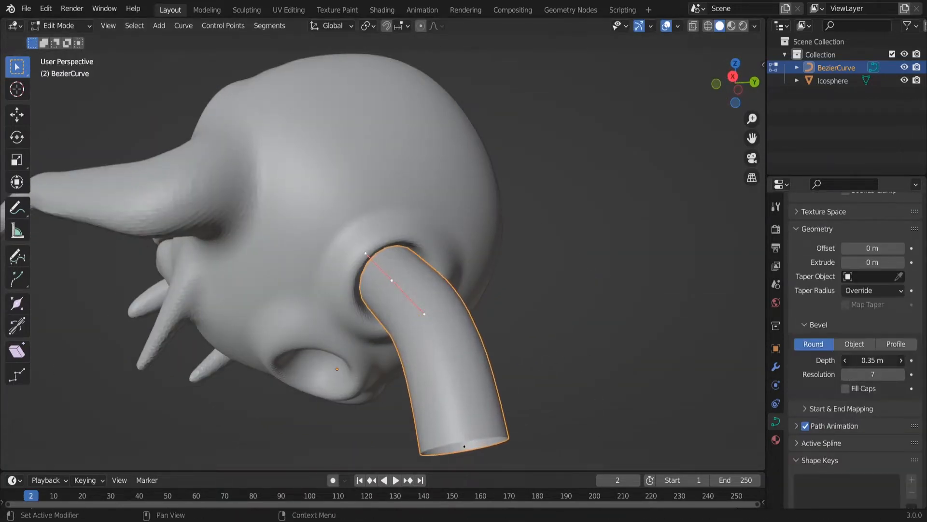
middle_click_drag(432, 297, 232, 264)
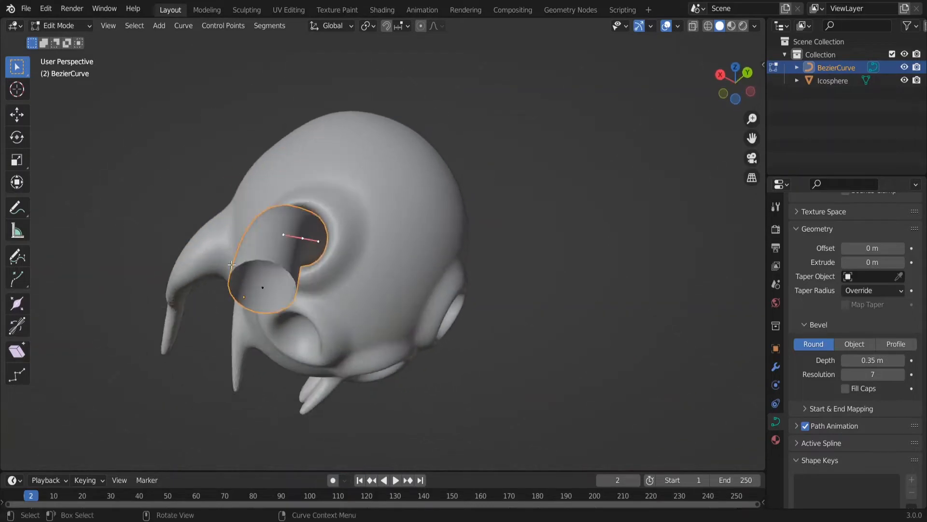
key("alt+s")
left_click(305, 296)
- Move the tapered end of the leg curve down along the Z axis
scroll(338, 309, "down", 3)
middle_click_drag(377, 319, 334, 372)
key("g")
key("z")
left_click(421, 417)
- Subdivide the whole leg curve and move its lower end about 2.35 m down along Z
scroll(425, 396, "down", 2)
scroll(335, 373, "up", 2)
key("a")
right_click(492, 218)
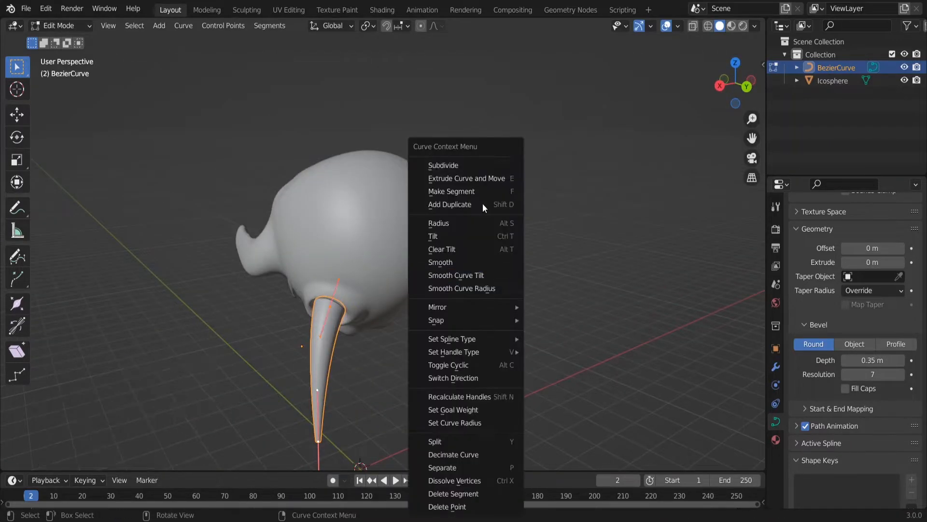
left_click(478, 166)
left_click(338, 370)
left_click(331, 432)
middle_click_drag(389, 439, 390, 267, "shift")
key("g")
key("z")
left_click(393, 378)
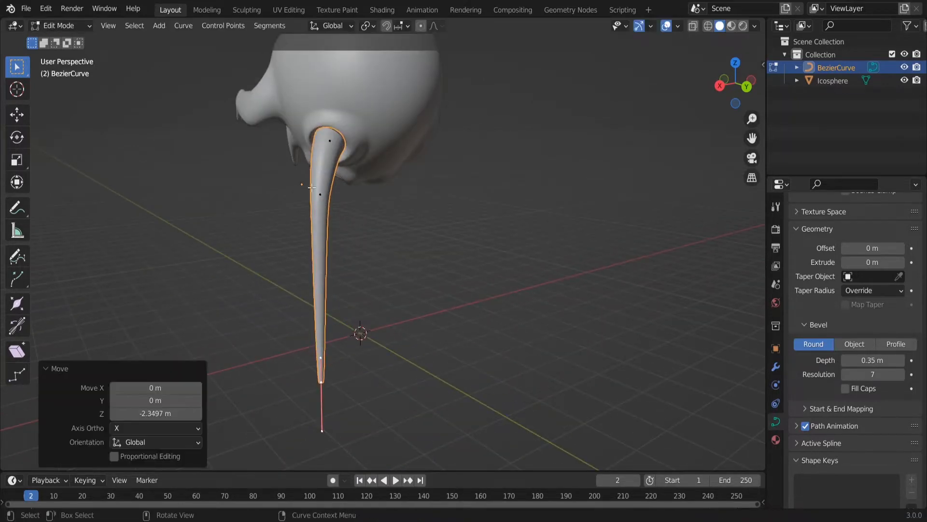
- Move the leg's middle control point, scale its handles, and rotate it about -20.4° to arch the leg
left_click(320, 194)
key("g")
left_click(419, 249)
key("s")
left_click(560, 232)
middle_click_drag(466, 296, 394, 300)
key("r")
left_click(408, 259)
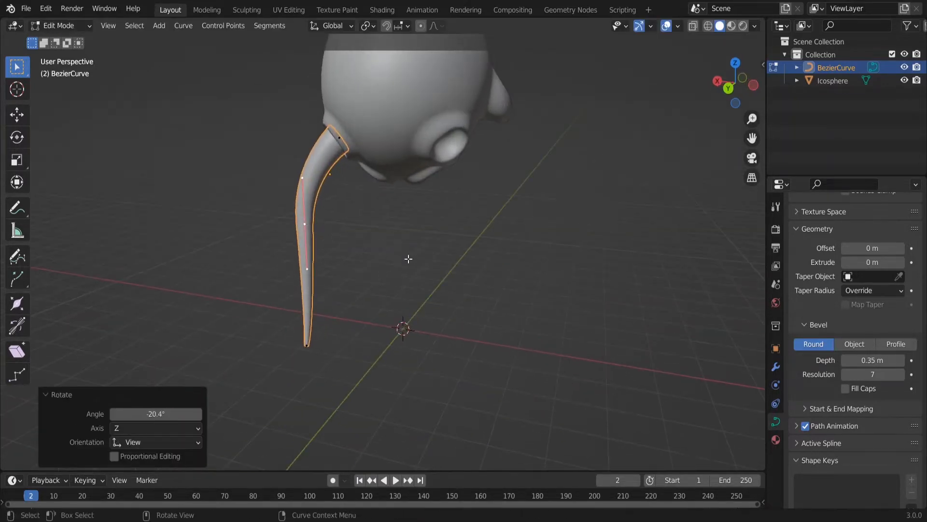
- Subdivide the lower leg segment and rotate and move the tip sideways to begin a foot
left_click(299, 353)
right_click(412, 252)
left_click(383, 171)
left_click(304, 353)
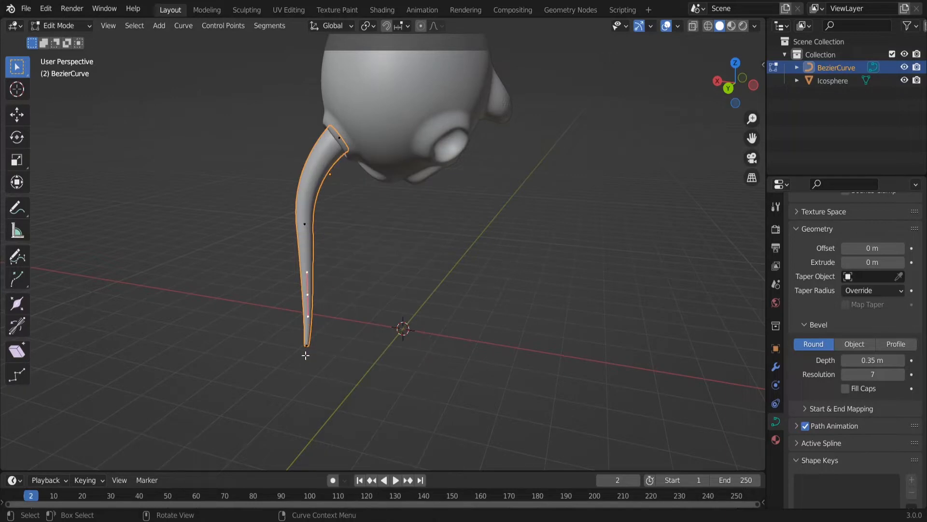
key("r")
left_click(386, 373)
key("g")
left_click(341, 357)
- Move and rotate the ankle control point inward, and rotate the tip by about 5.6°
left_click(307, 295)
key("g")
left_click(354, 344)
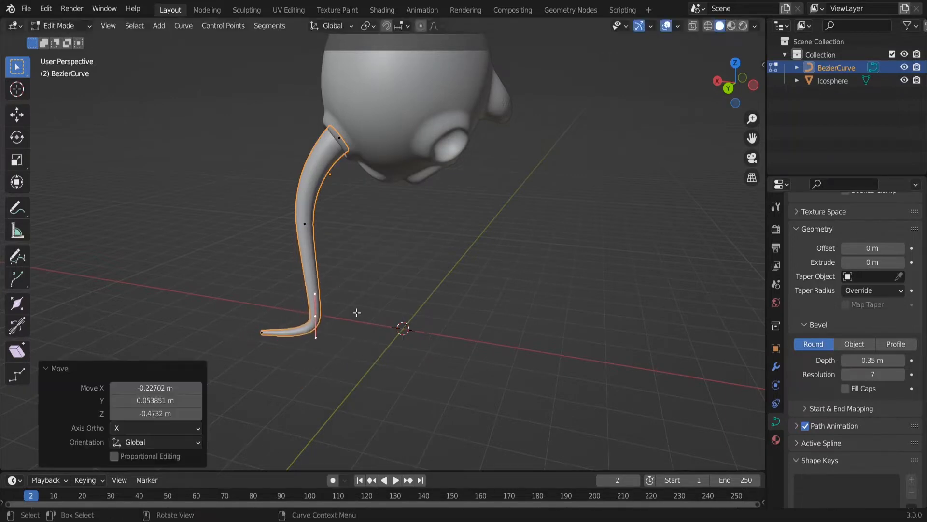
key("r")
left_click(318, 343)
left_click(262, 332)
key("r")
left_click(290, 349)
- Scale the handles of the tip and ankle control points to smooth the curve of the foot
middle_click_drag(287, 354, 357, 362)
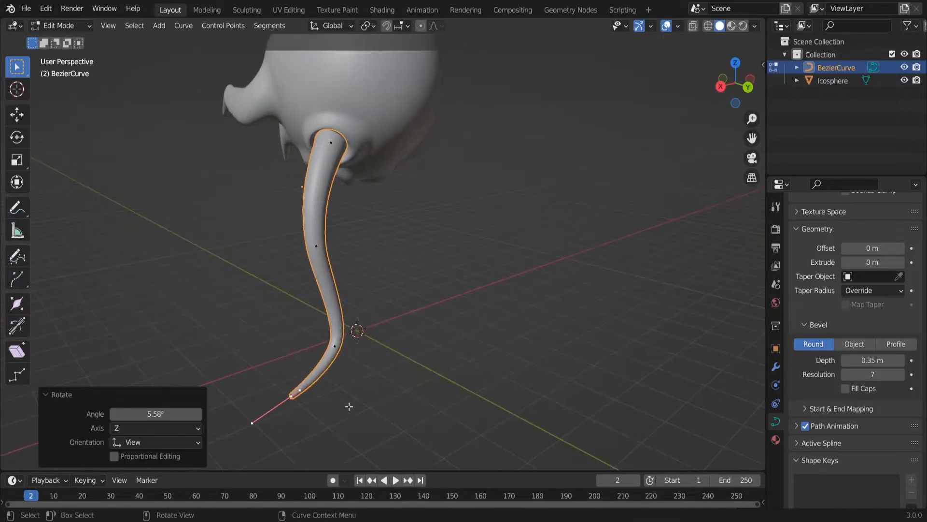
key("s")
left_click(355, 407)
left_click(244, 429)
key("s")
left_click(345, 399)
left_click(338, 339)
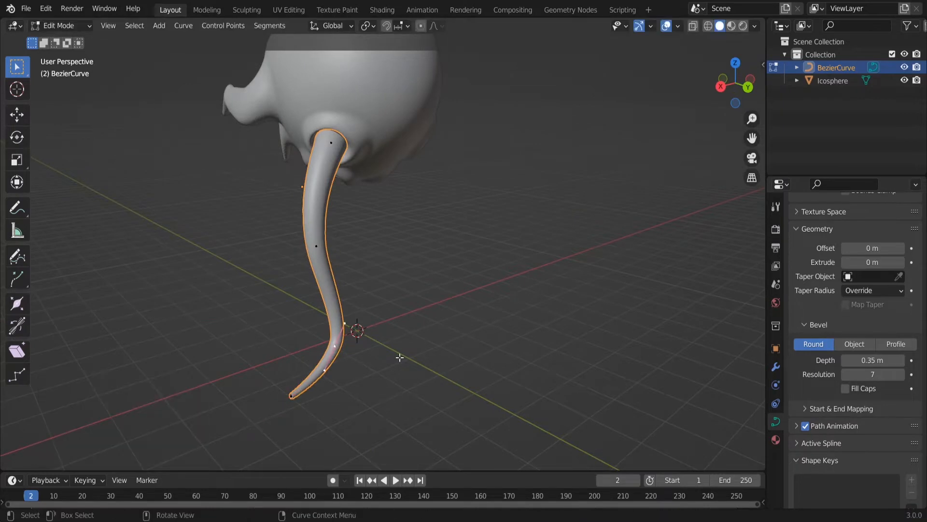
key("s")
left_click(410, 326)
- Scale the handles of the leg's middle control point to about 0.6 and refine their length
left_click(317, 246)
middle_click_drag(317, 246, 396, 238)
scroll(385, 182, "up", 3)
middle_click_drag(629, 271, 403, 248)
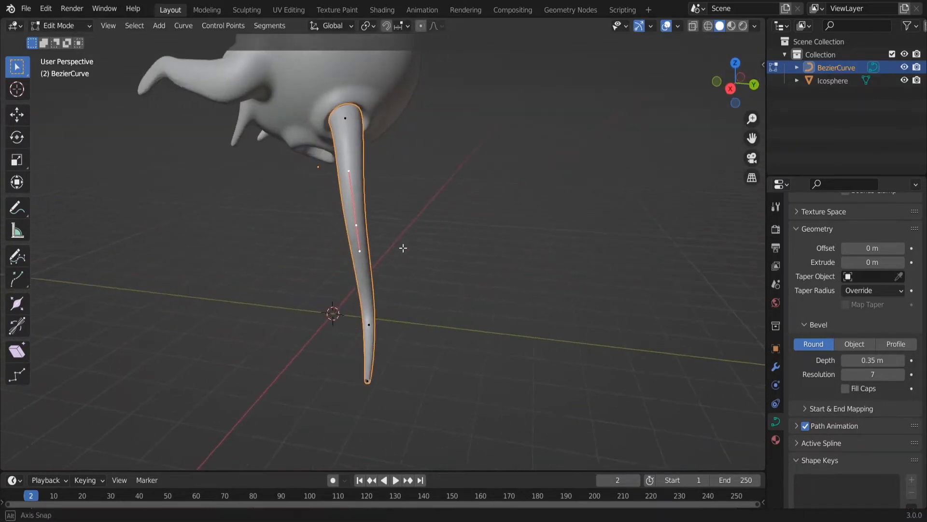
right_click(421, 272)
key("s")
left_click(418, 192)
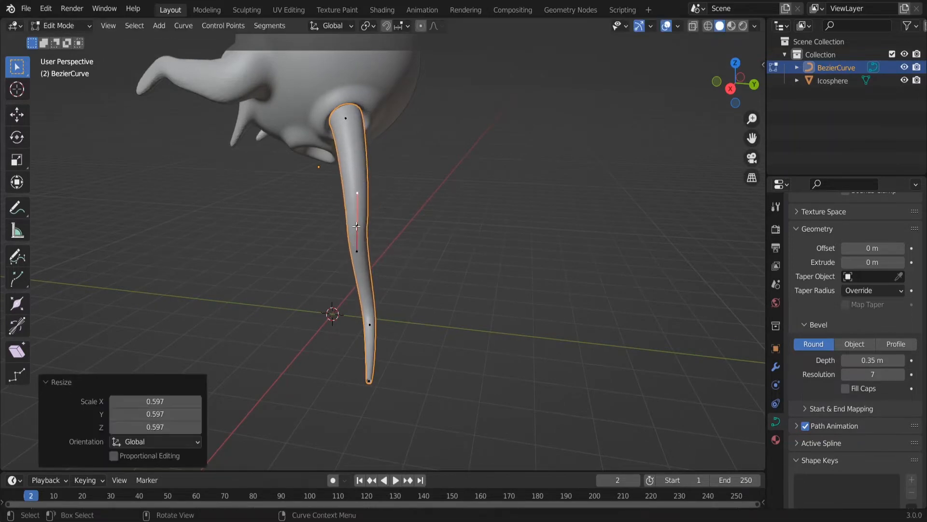
key("s")
left_click(401, 227)
- Scale and rotate the ankle control point's handles, and move the point to reshape the bend above the foot
left_click(369, 325)
key("s")
left_click(387, 325)
middle_click_drag(408, 303, 367, 297)
key("s")
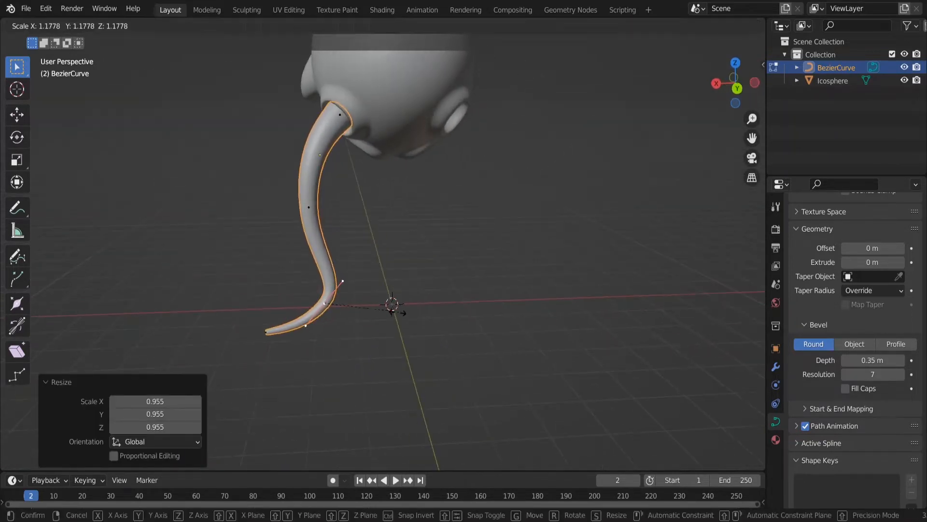
middle_click_drag(375, 331, 414, 325)
key("g")
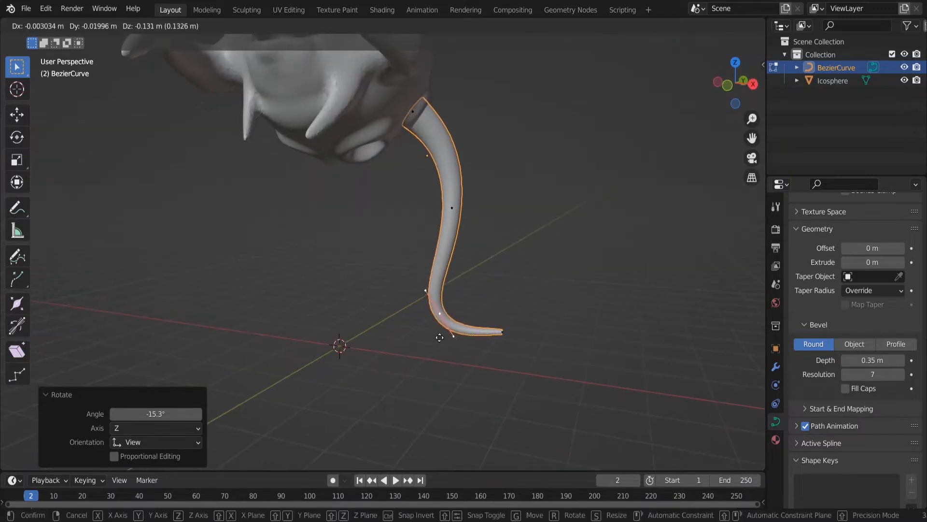
left_click(506, 340)
- Rotate the tip control point about -56.4° and move it to extend the foot outward
middle_click_drag(485, 353, 493, 405)
left_click(478, 372)
key("r")
left_click(515, 354)
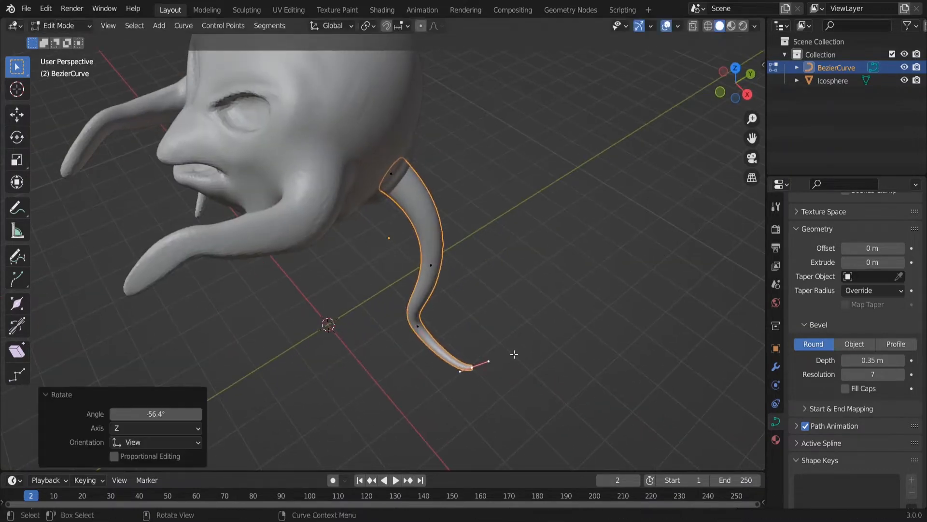
key("g")
left_click(508, 357)
- Rotate the tip's handles toward horizontal and flatten them with a Z scale of 0, checking from the top view
middle_click_drag(508, 358, 524, 285)
key("r")
left_click(568, 311)
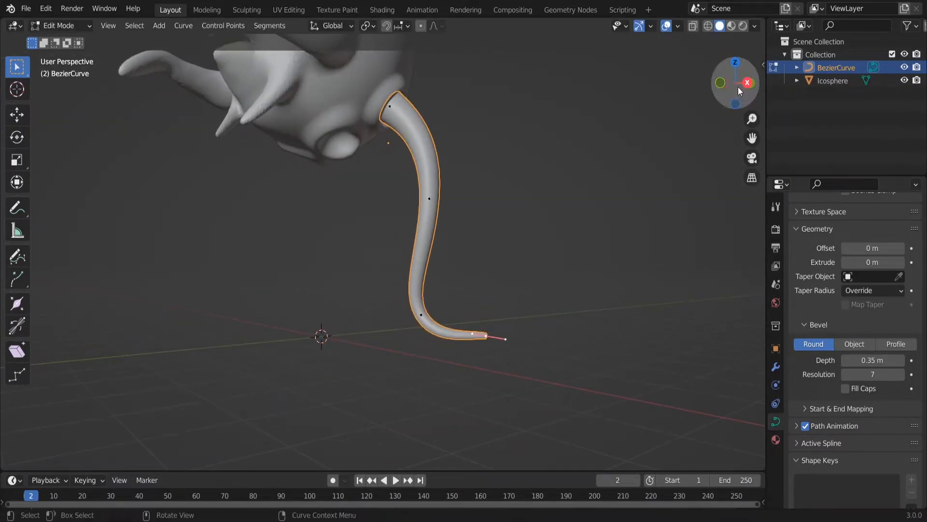
right_click(599, 318)
middle_click_drag(482, 360, 531, 352)
key("KP_7")
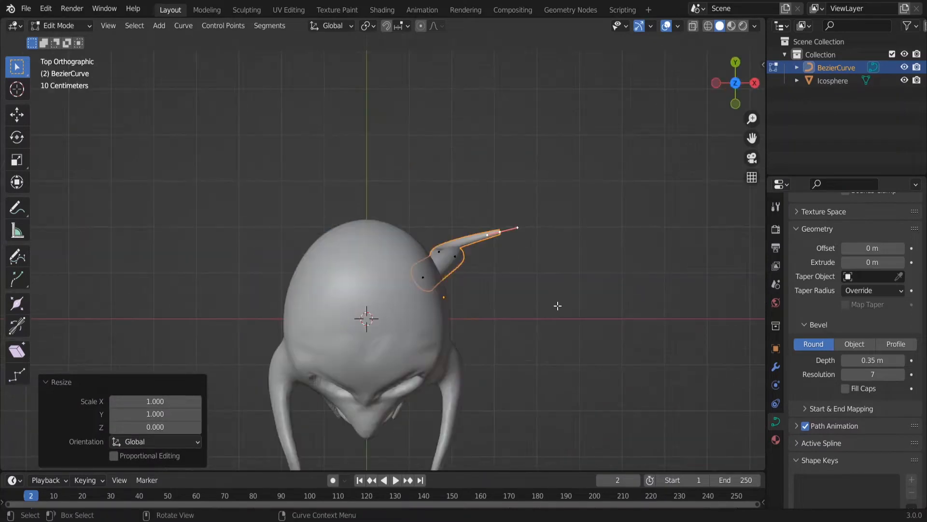
- Move and rotate the leg's tip control point in the top view and scale its handles by 1.882
key("g")
key("r")
left_click(540, 192)
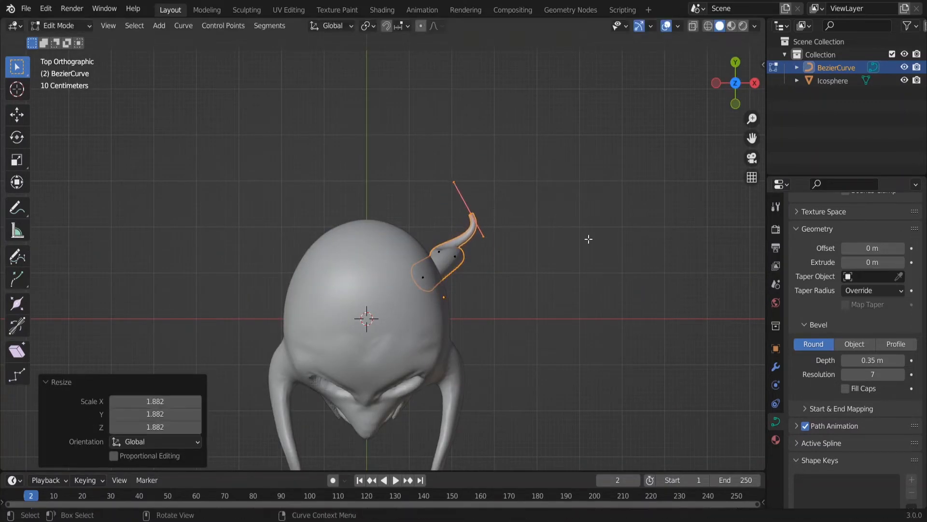
left_click(518, 205)
- Extend the leg's tip point farther outward, rotate it -42.8°, and finish editing the curve
middle_click_drag(519, 205, 375, 341)
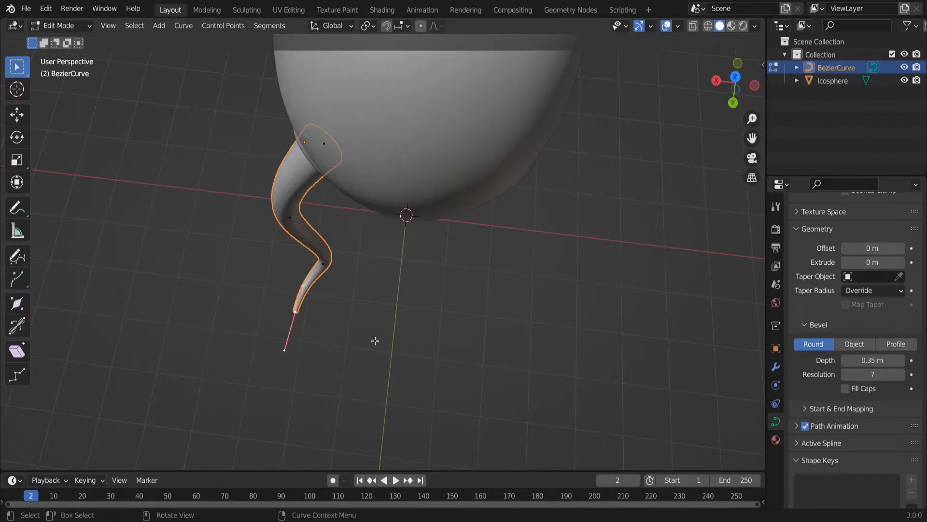
left_click(371, 382)
key("r")
left_click(392, 341)
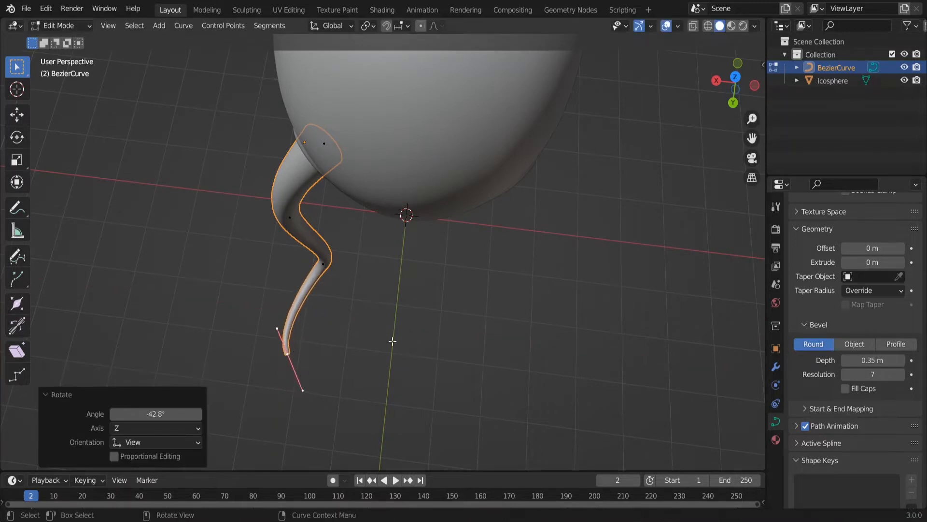
left_click(383, 327)
middle_click_drag(424, 341, 459, 231)
key("Tab")
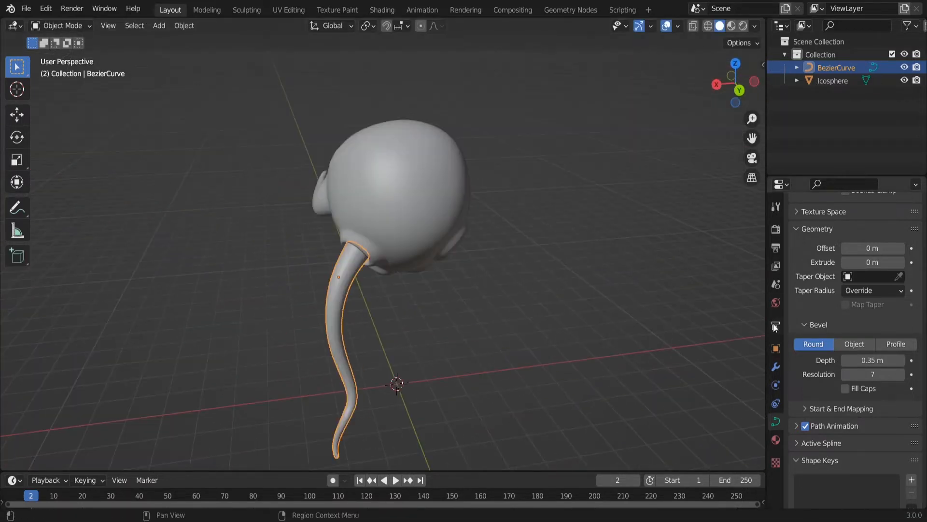
- Add a Mirror modifier on the X axis to the leg curve, using the Icosphere as mirror object
left_click(776, 367)
left_click(810, 228)
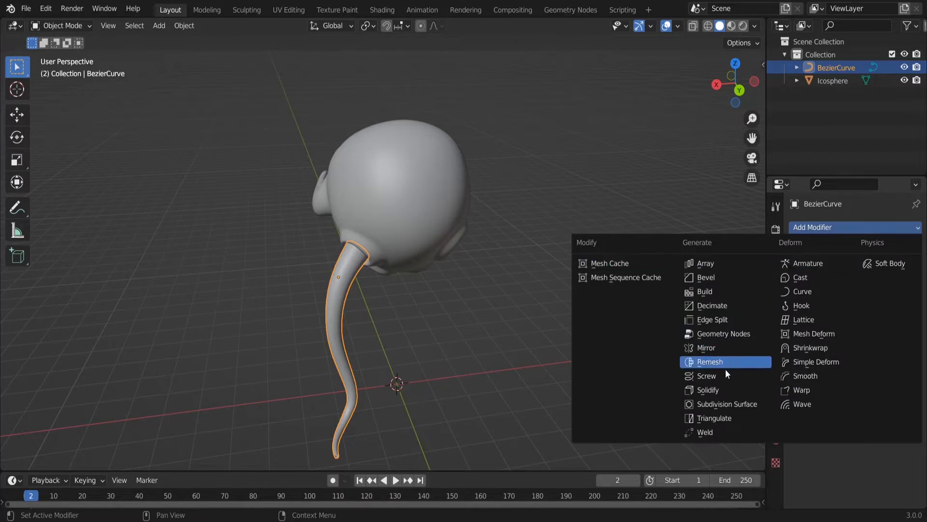
left_click(715, 348)
mouse_move(596, 290)
middle_mouse_down()
mouse_move(486, 315)
mouse_move(552, 400)
mouse_move(356, 260)
mouse_move(606, 281)
middle_mouse_up()
left_click(606, 281)
scroll(606, 281, "up", 2)
left_click(499, 213)
- Adjust the curve radius at a control point along the mirrored leg to refine its thickness
key("Tab")
middle_click_drag(499, 213, 669, 208)
scroll(348, 227, "up", 3)
left_click(311, 188)
key("alt+s")
left_click(421, 258)
scroll(421, 258, "down", 4)
middle_click_drag(421, 258, 377, 362)
key("Tab")
- Thicken the leg at its ankle control point with a shrink/fatten factor of about 1.34
key("Tab")
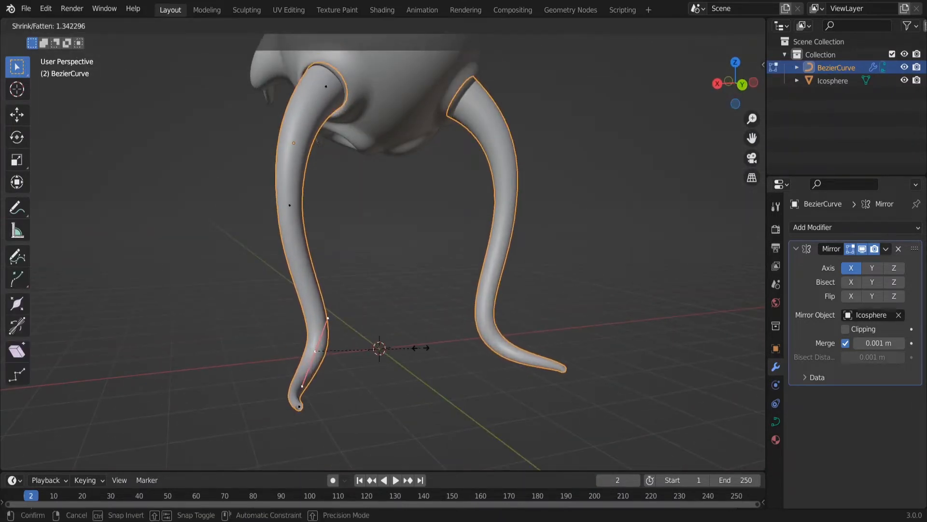
left_click(421, 348)
key("Tab")
scroll(515, 314, "down", 4)
middle_click_drag(516, 314, 468, 252)
scroll(469, 252, "up", 1)
mouse_move(285, 241)
middle_mouse_down()
mouse_move(345, 246)
mouse_move(311, 233)
mouse_move(171, 224)
mouse_move(290, 251)
middle_mouse_up()
scroll(345, 246, "up", 3)
- Adjust the leg's thickness at its middle control point and check the profile from the side
key("Tab")
key("alt+s")
left_click(370, 223)
key("Tab")
scroll(433, 379, "down", 4)
key("Tab")
middle_click_drag(433, 378, 378, 211)
scroll(378, 211, "up", 4)
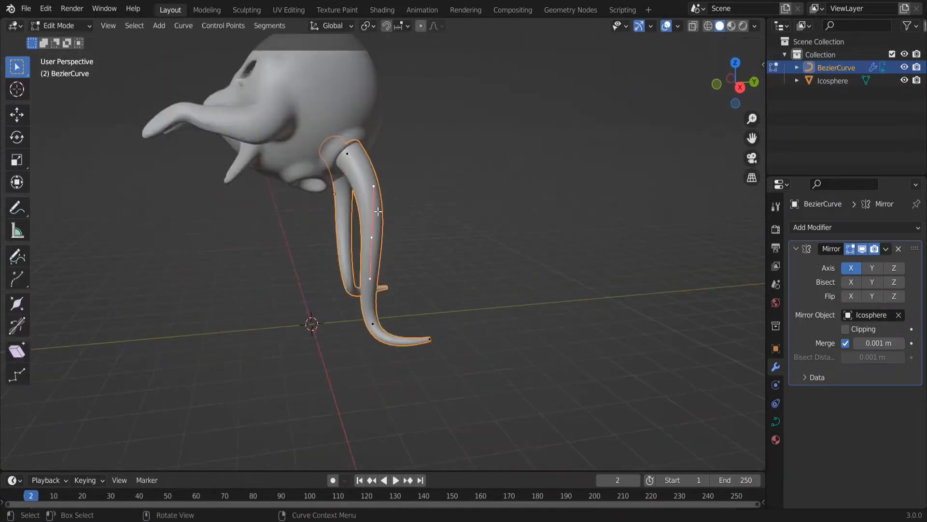
- Add a new Bézier curve for the front leg and open it for point editing
key("shift+a")
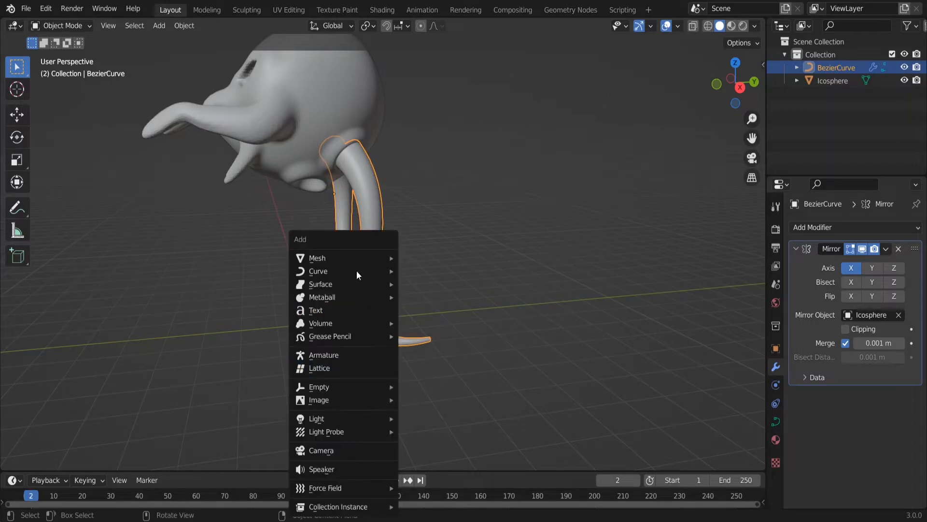
left_click(420, 268)
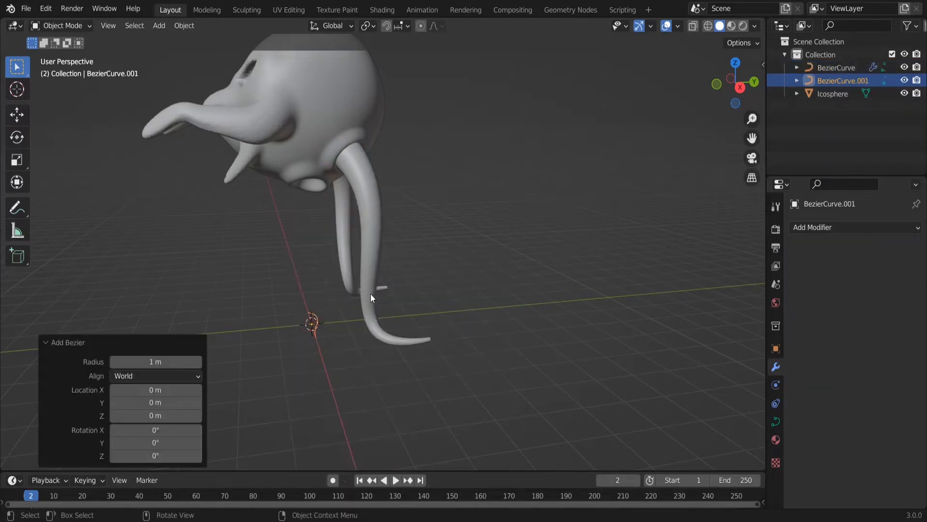
left_click(381, 362)
key("Tab")
middle_click_drag(381, 361, 317, 296)
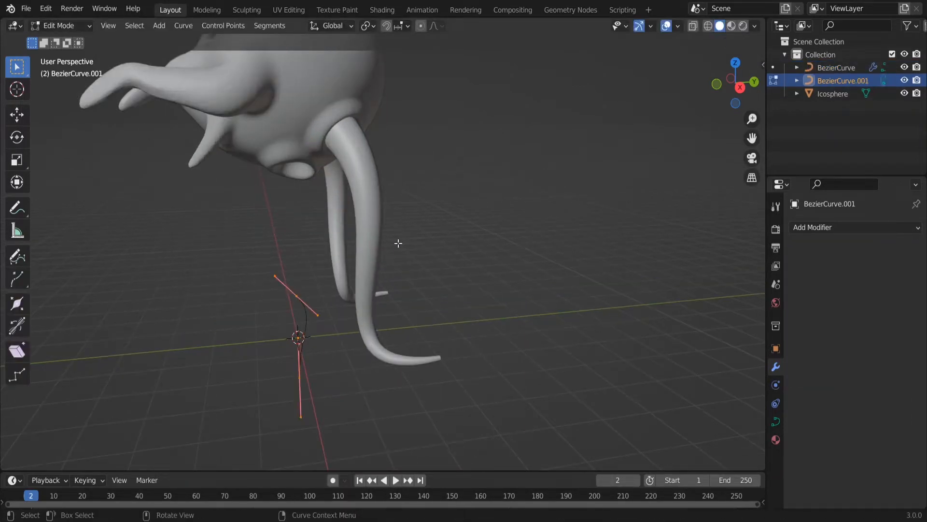
- Move the whole new curve up beneath the head and align it with the front leg socket in the front view
key("g")
left_click(344, 290)
key("KP_1")
key("g")
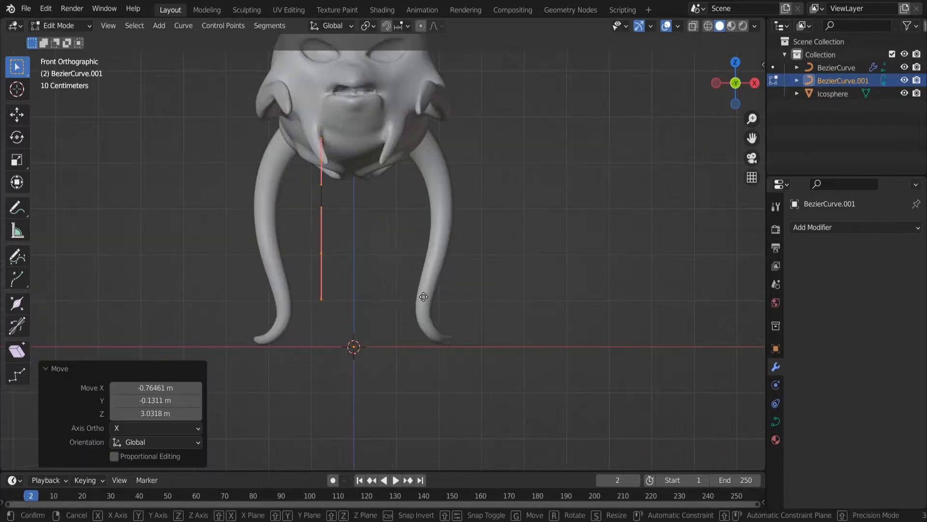
key("r")
left_click(559, 228)
- Move the new curve's upper control point into the front leg socket
middle_click_drag(559, 228, 299, 194)
left_click(264, 161)
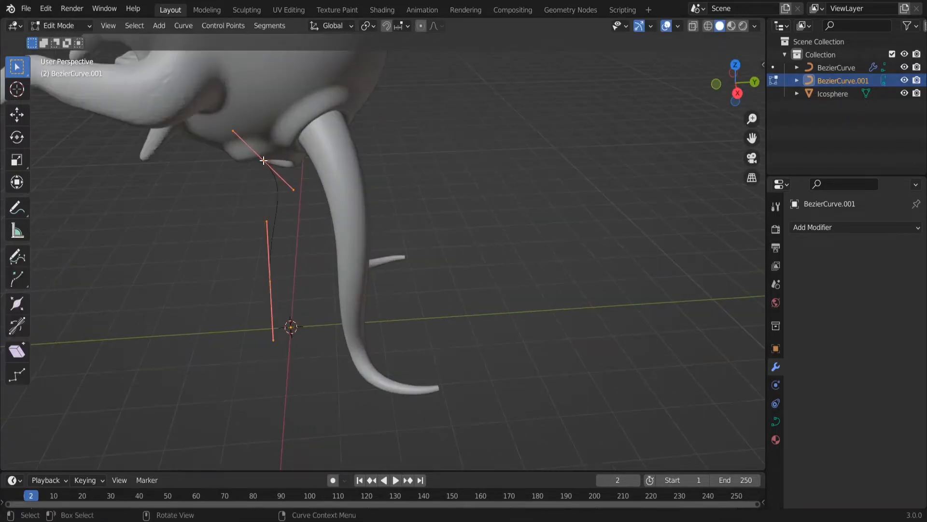
left_click(325, 244)
key("g")
left_click(372, 159)
middle_click_drag(373, 160, 349, 216)
key("g")
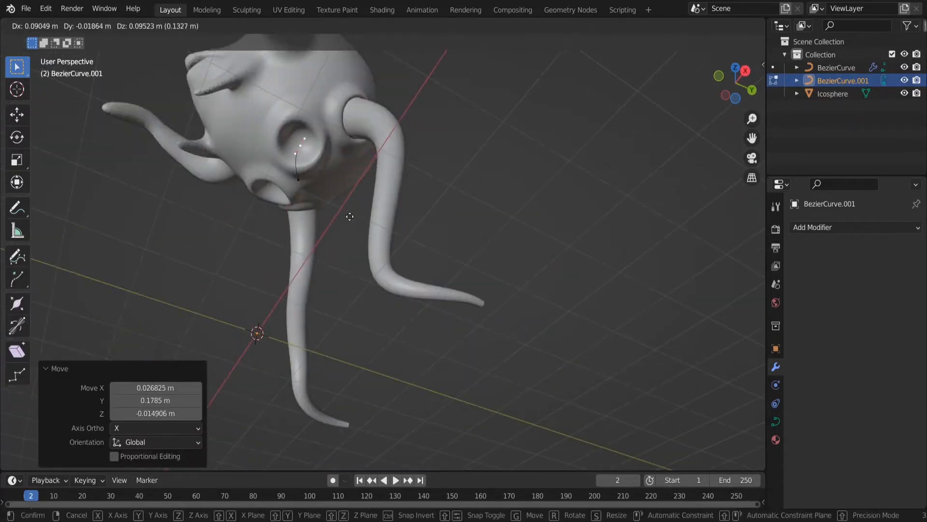
- Reposition the new curve's lower control point below the front leg socket
left_click(296, 181)
key("g")
left_click(410, 241)
- Give the front leg curve a bevel depth of 0.31 m and rotate its upper control point about -20°
middle_click_drag(411, 241, 415, 345)
key("g")
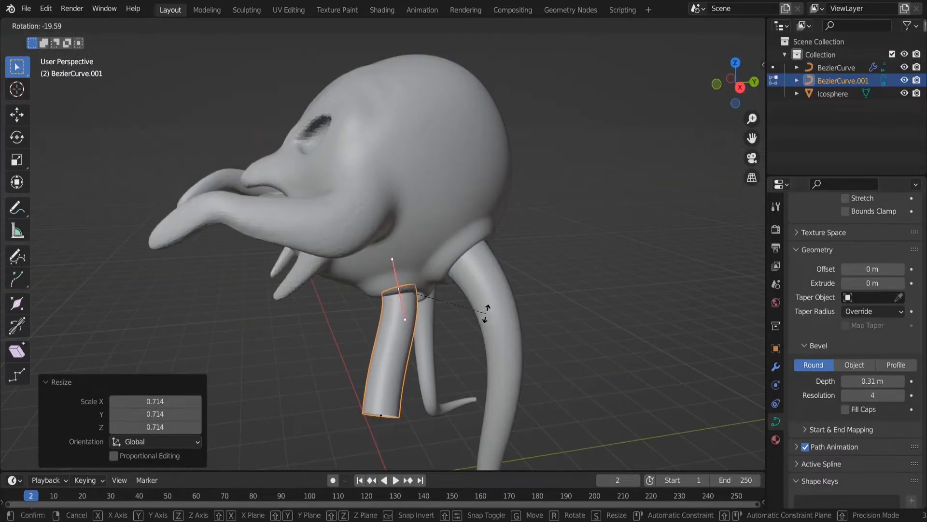
left_click(487, 313)
- Move the front leg's lower control point and reduce its radius to taper the leg
left_click(384, 417)
key("g")
left_click(452, 452)
key("alt+s")
left_click(470, 426)
- Adjust the front leg's radius at the upper control point to fit the socket, and rotate the point 8.51°
middle_click_drag(470, 426, 477, 285)
scroll(476, 285, "up", 2)
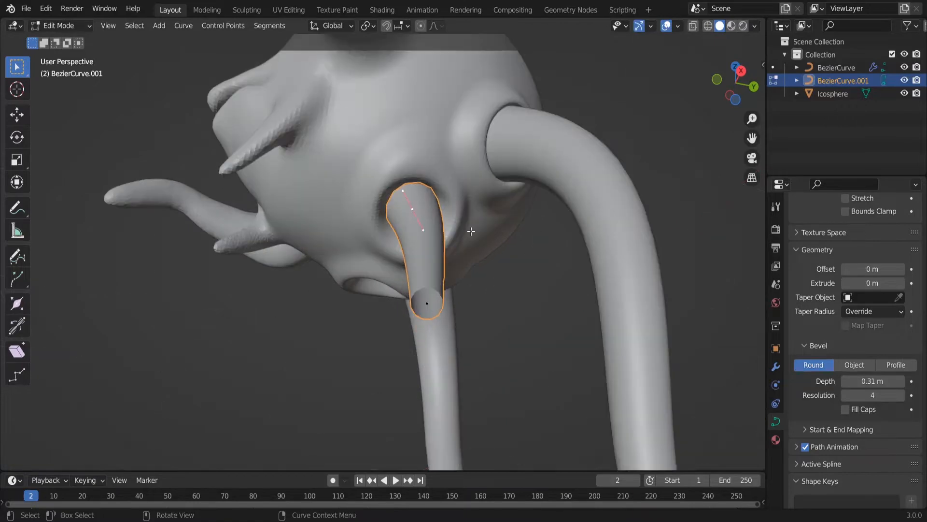
key("alt+s")
left_click(474, 217)
middle_click_drag(473, 217, 485, 304)
key("r")
left_click(495, 317)
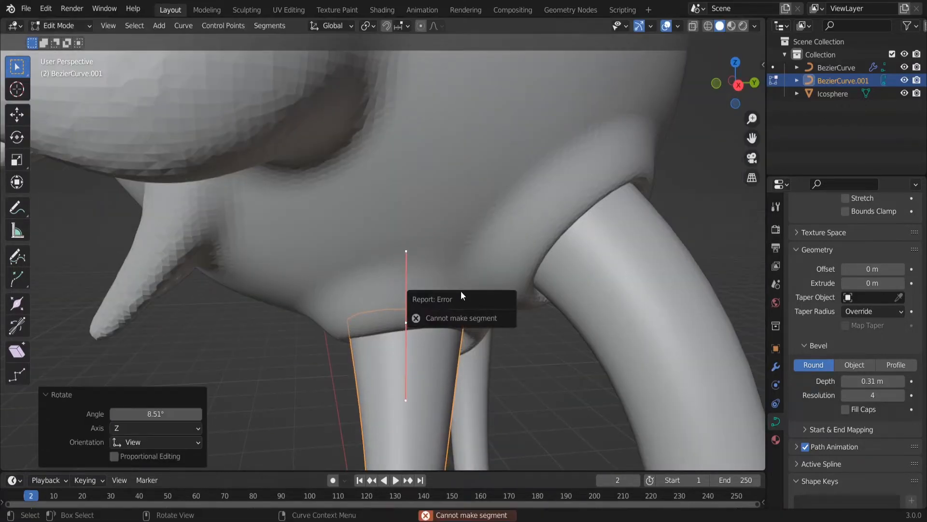
- Refine the rotation of the front leg's upper control point so it sits in line with the socket
left_click(426, 334)
key("r")
left_click(460, 328)
key("f")
middle_click_drag(460, 328, 395, 348)
- Thicken the front leg at its lower control point by a factor of 1.573
left_click(391, 292)
middle_click_drag(390, 292, 437, 372)
key("alt+s")
left_click(467, 293)
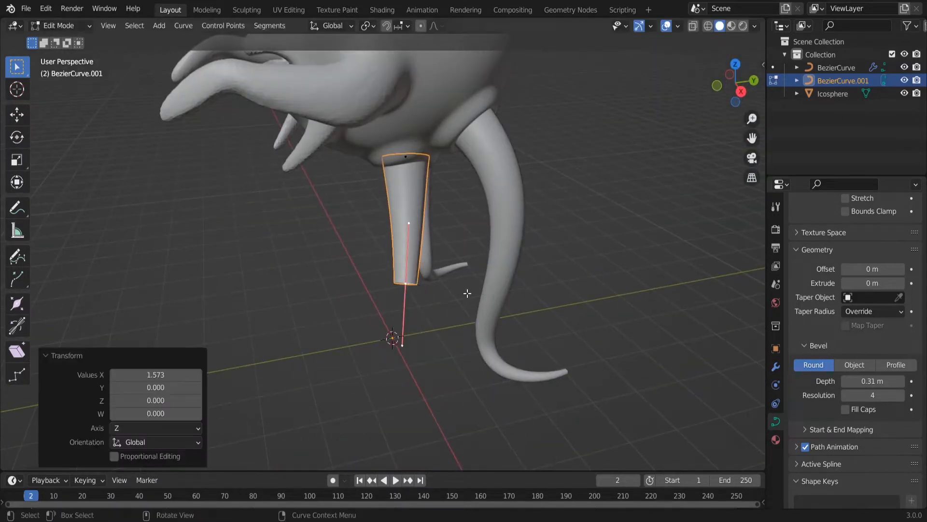
- Extrude a new end point from the front leg forward and rotate it 54.8° to form a bend
middle_click_drag(467, 293, 425, 367)
key("g")
left_click(445, 405)
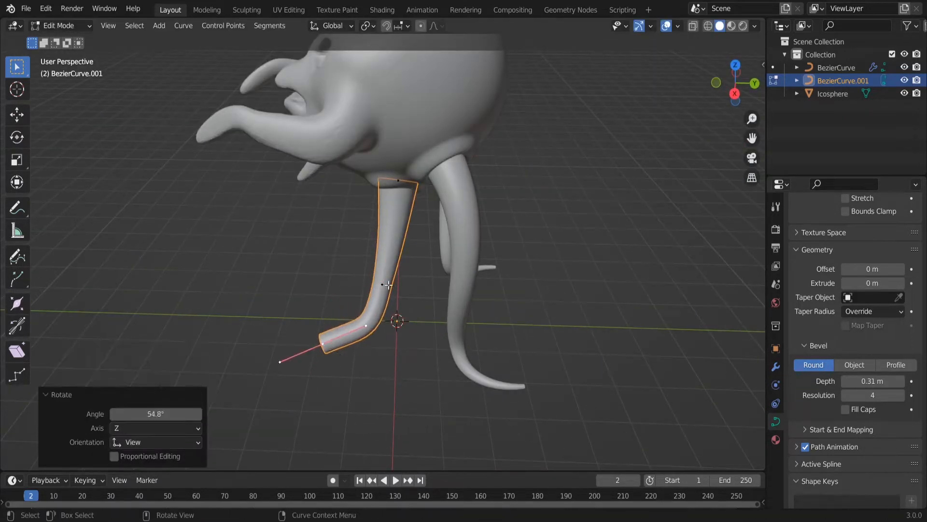
- Move the front leg's middle control point to soften the bend, and try scaling its handles to about 0.78
left_click(387, 261)
key("g")
left_click(418, 296)
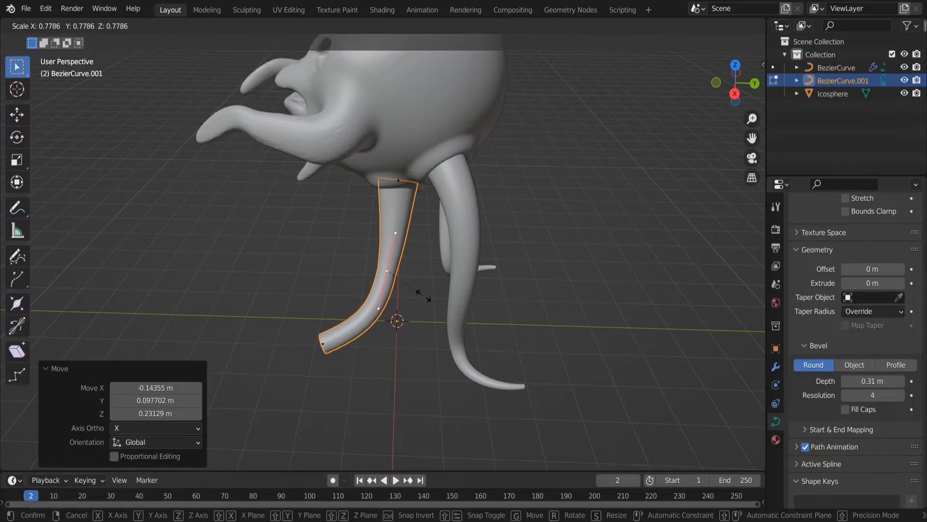
right_click(439, 295)
- Move the front leg's end control point outward and down, working from several angles
middle_click_drag(440, 295, 436, 379)
left_click(367, 351)
middle_click_drag(367, 352, 339, 377)
key("g")
left_click(475, 346)
key("g")
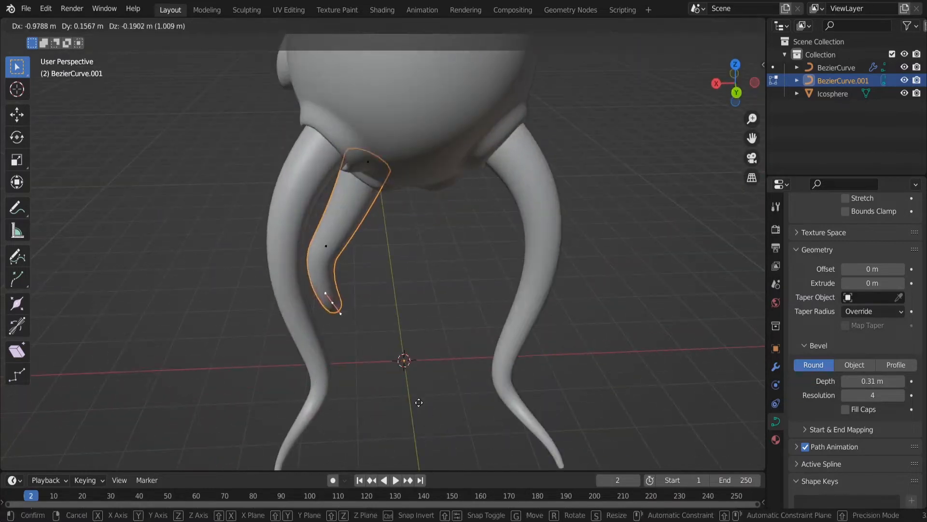
left_click(402, 414)
- Rotate the front leg's middle control point -15.5° and scale its handles to about 1.35
left_click(326, 246)
left_click(414, 247)
middle_click_drag(414, 246, 655, 260)
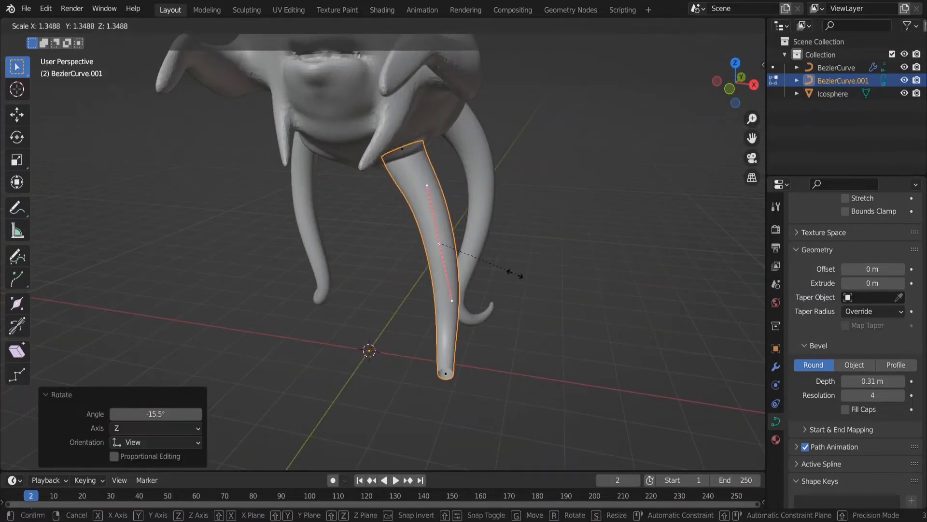
- Rotate the front leg's end control point about 10° to curl the end forward
left_click(443, 370)
middle_click_drag(444, 370, 426, 388)
left_click(528, 386)
key("r")
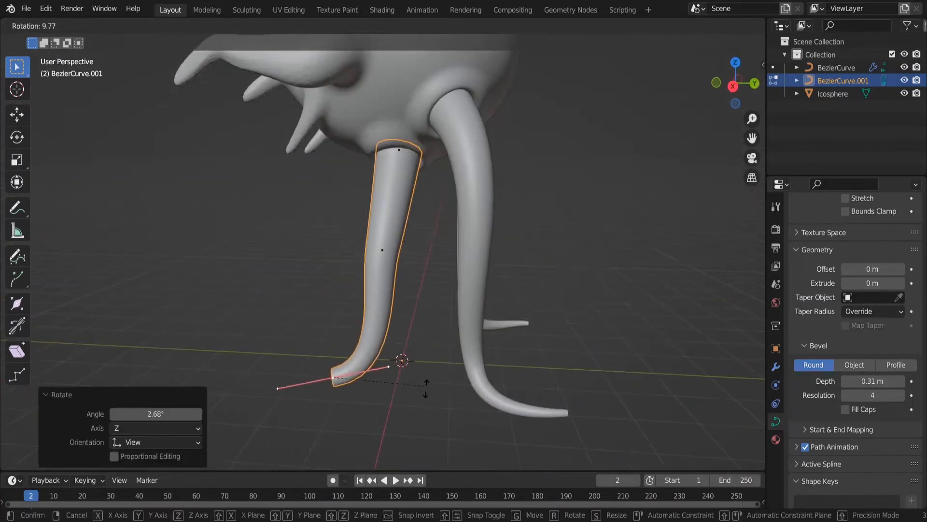
- Scale the handles of the front leg's middle control point and move the point forward about 0.18 m
left_click(382, 250)
key("s")
left_click(411, 289)
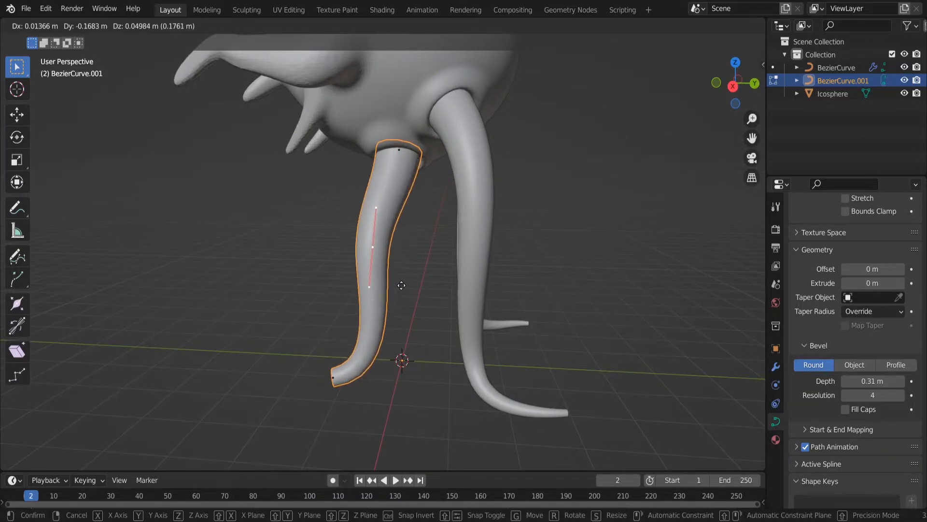
left_click(402, 286)
middle_click_drag(407, 289, 497, 321)
- Reposition the front leg's end point, and rotate the middle control point about 13° and rescale its handles
left_click(431, 357)
middle_click_drag(431, 356, 430, 254)
key("g")
left_click(401, 381)
key("r")
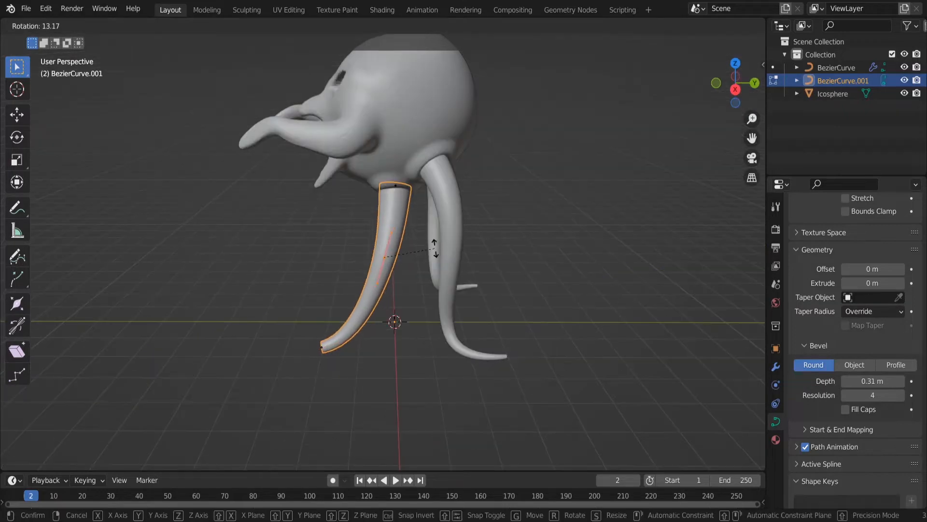
left_click(414, 239)
key("s")
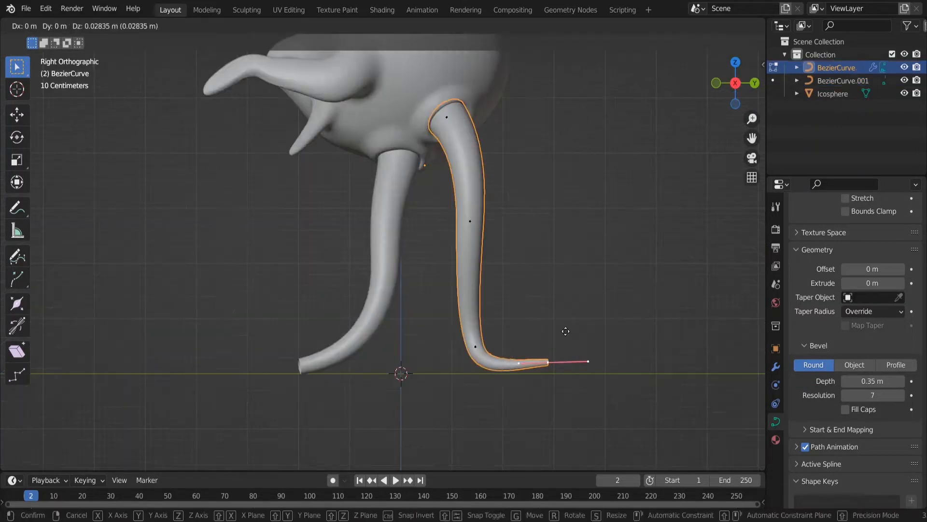
- Raise the rear leg's tip about 0.03 m, and rotate the front leg's tapered tip about 7°
left_click(571, 337)
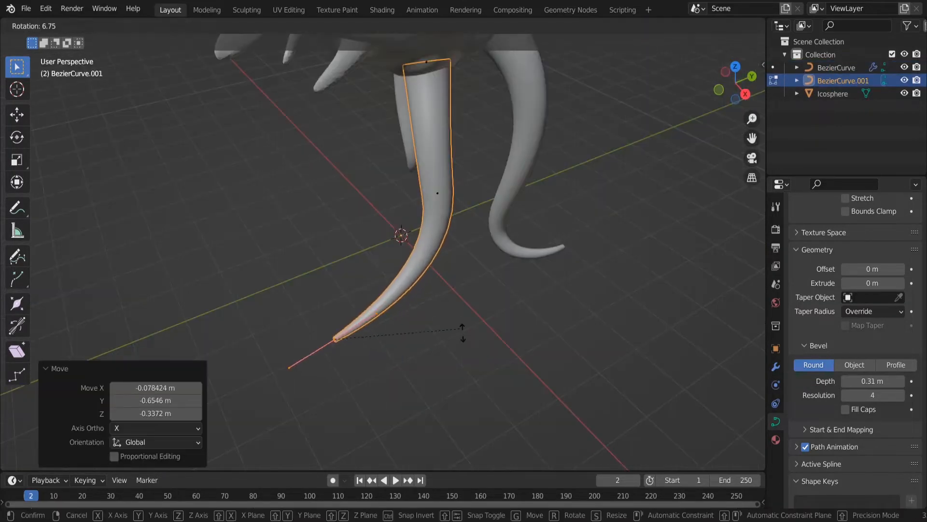
left_click(444, 413)
scroll(484, 328, "down", 3)
- Extend the front leg's tip in the left view and rotate it about 30° toward the ground plane
middle_click_drag(484, 324, 401, 259)
left_click(735, 89)
key("e")
left_click(542, 344)
key("r")
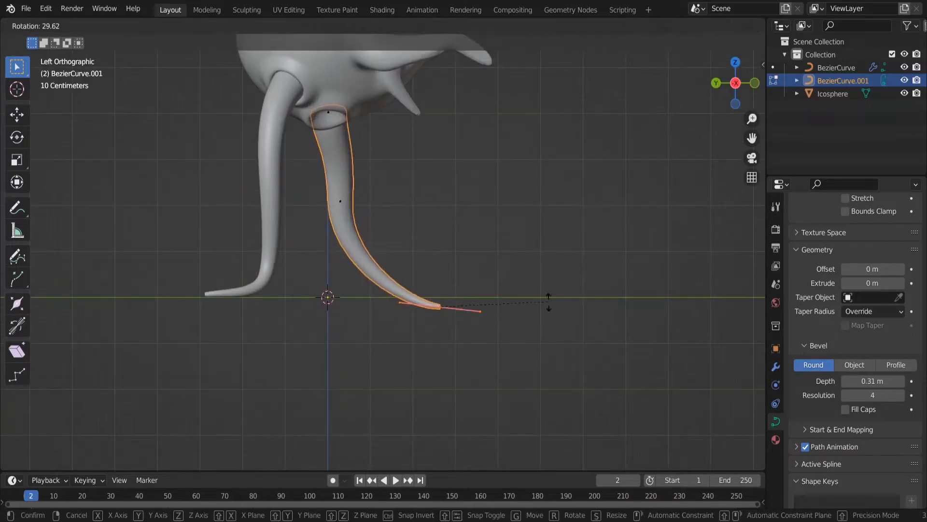
left_click(534, 292)
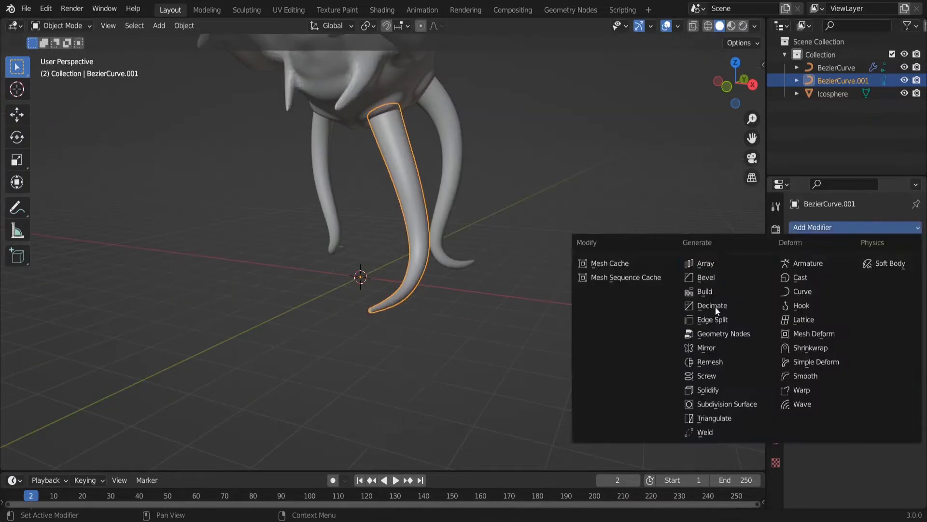
- Mirror the front leg on X about the Icosphere, and move and rotate its middle control point about 9°
left_click(633, 333)
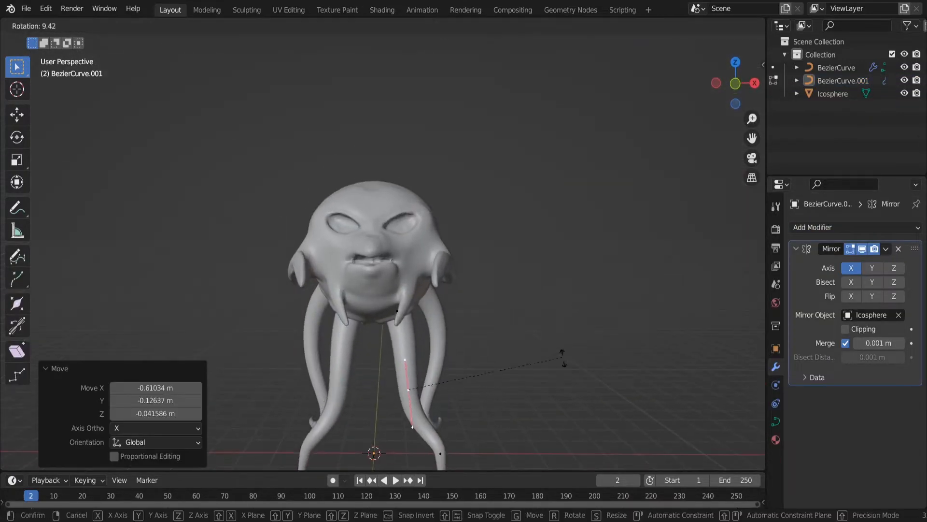
left_click(536, 387)
middle_click_drag(536, 387, 532, 329)
left_click(532, 317)
- Try to extrude a new control point from the front leg curve
left_click(465, 338)
middle_click_drag(478, 355, 528, 433)
key("e")
left_click(602, 337)
key("ctrl+z")
- Rotate the front leg's middle control point -2.91° and scale its handles to 0.825
key("r")
left_click(631, 279)
middle_click_drag(631, 279, 576, 305)
left_click(589, 299)
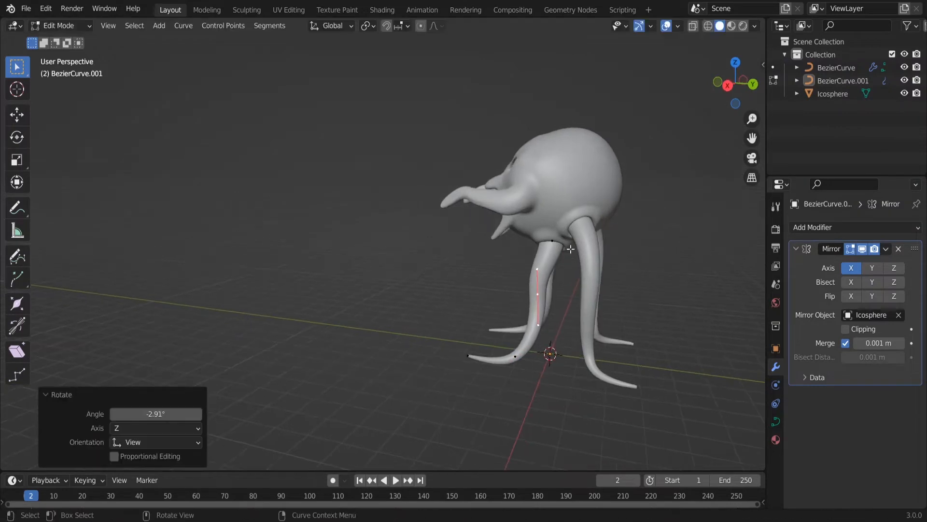
middle_click_drag(578, 273, 579, 299)
key("s")
left_click(574, 303)
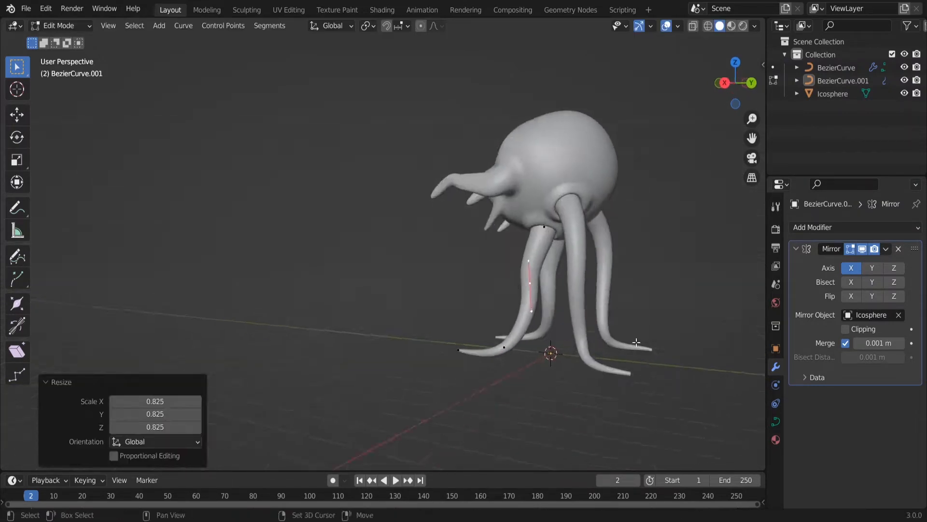
- Add a UV sphere for the eye and raise it 5.5763 m along Z to head height
scroll(515, 239, "up", 4)
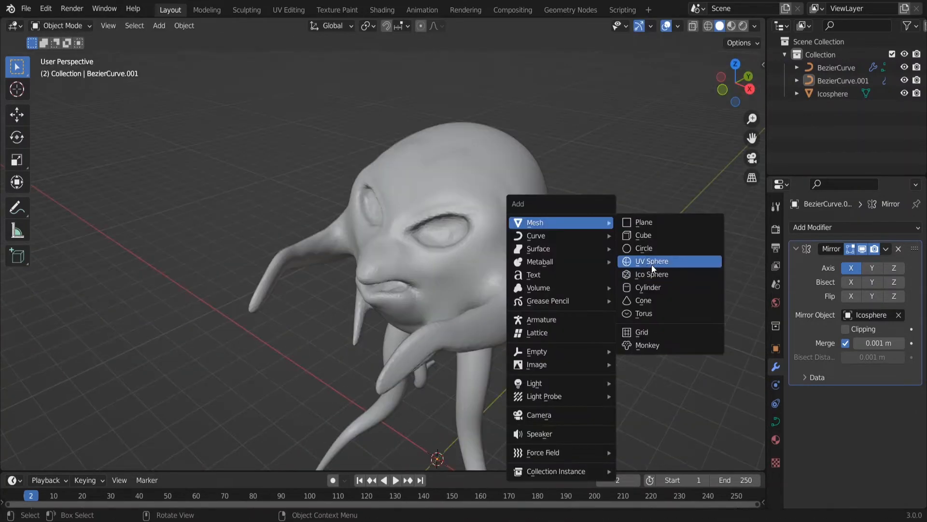
left_click(651, 265)
key("g")
key("z")
left_click(522, 228)
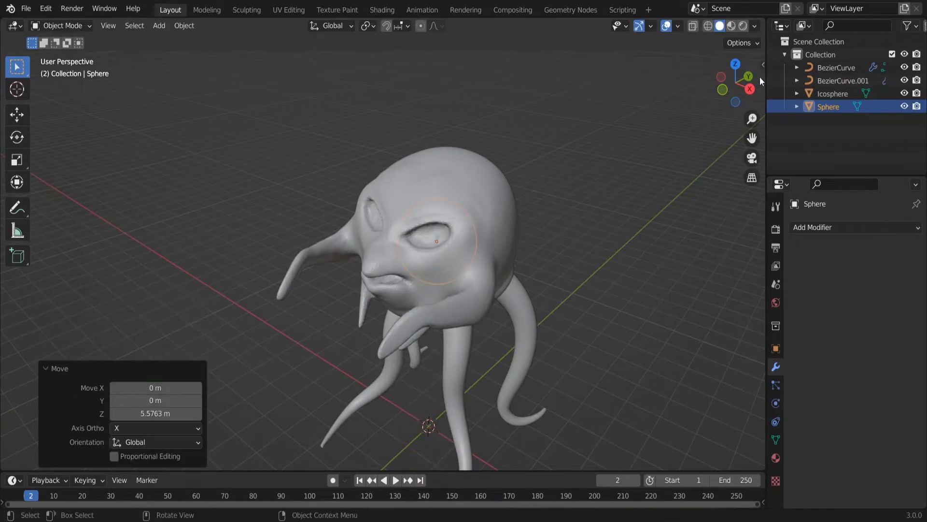
- Move the sphere -1.184 m in Y and 0.80293 m in Z in the right view, and rotate it about -75°
key("KP_3")
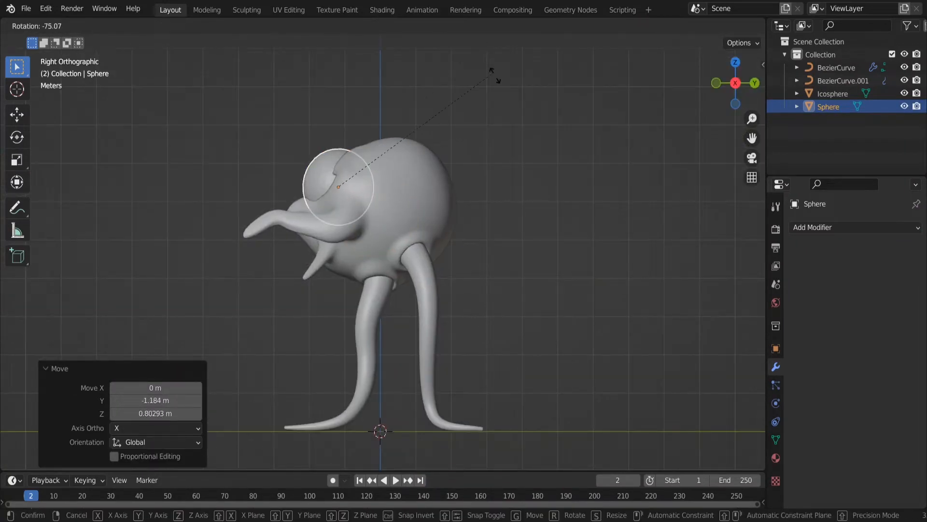
left_click(495, 75)
- Shrink the sphere to about half size and move it 0.80293 m along X into the eye socket
key("KP_1")
key("g")
left_click(549, 213)
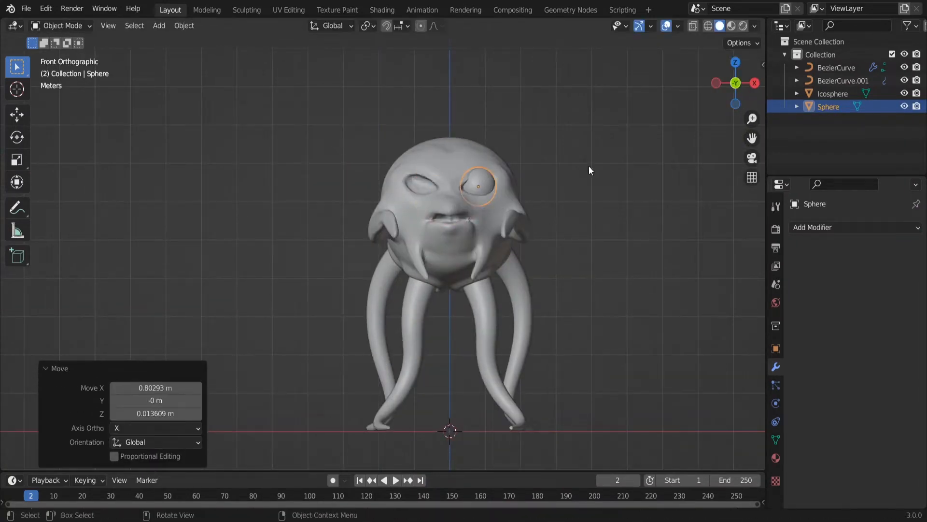
- Move the eye sphere -0.054436 m in X and 0.068045 m in Y, and fine-tune its seat in the eye socket
key("KP_7")
left_click(579, 356)
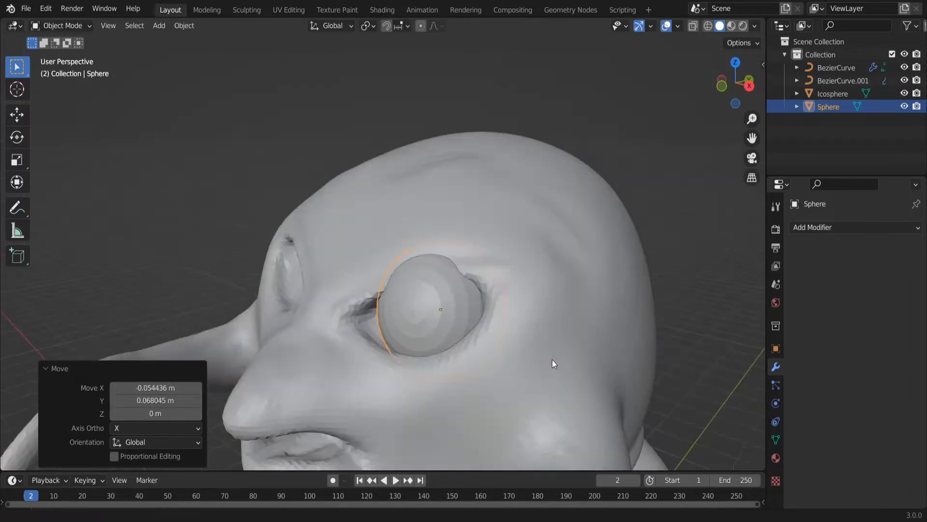
scroll(552, 360, "up", 3)
key("g")
left_click(594, 317)
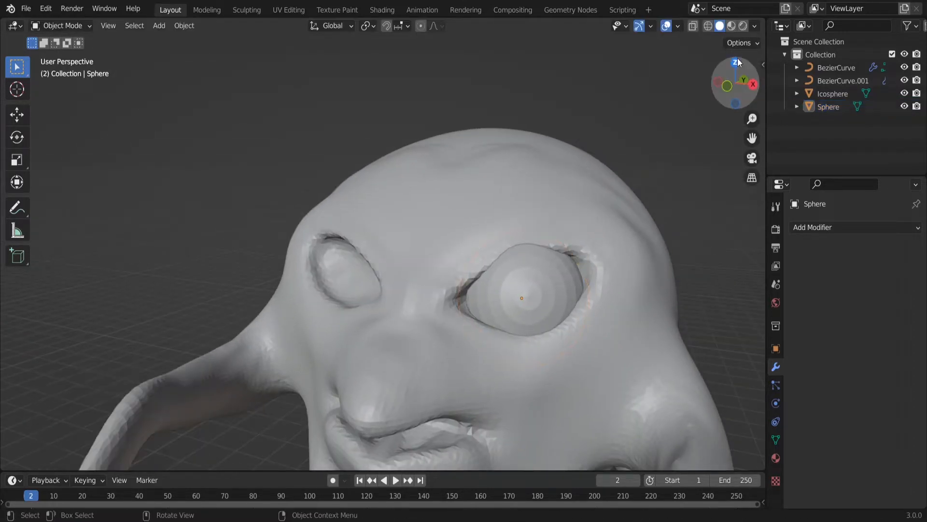
- Adjust the eye sphere's mesh in Edit Mode and mirror it across X with Icosphere as the mirror object
key("s")
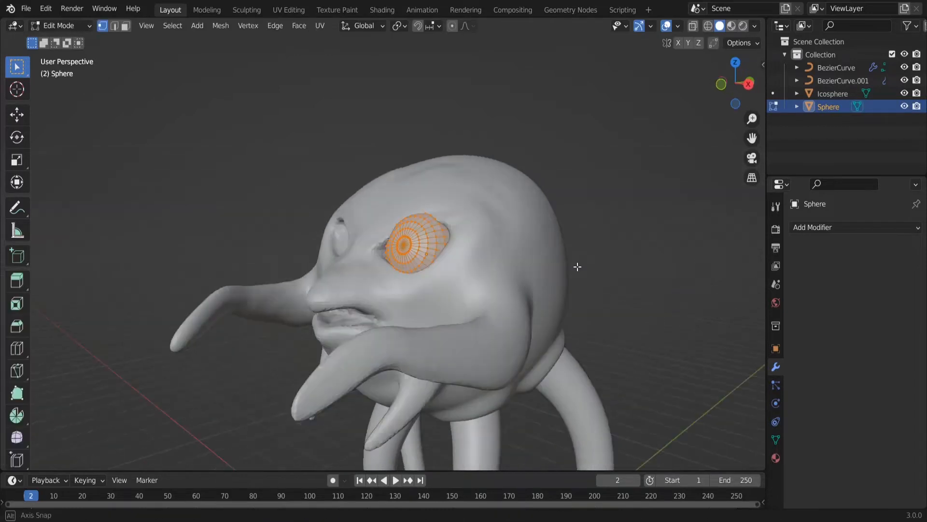
key("Tab")
key("g")
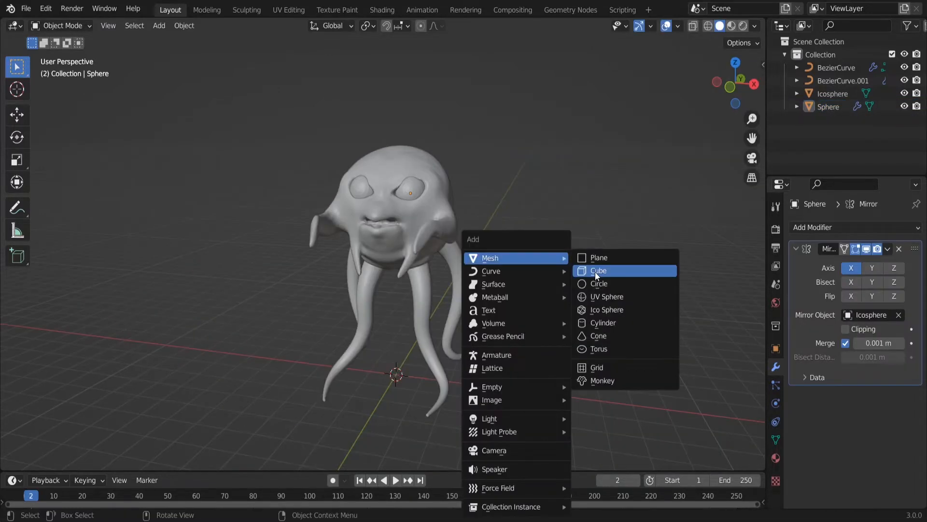
- Add a 2 m cube at the origin for a tooth and scale it to 0.391
left_click(595, 271)
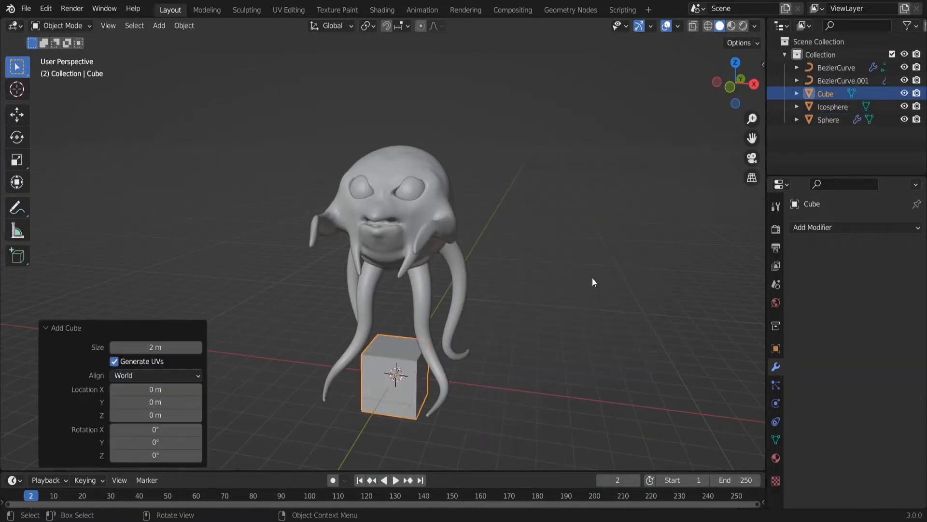
scroll(456, 262, "up", 3)
key("s")
left_click(503, 297)
scroll(503, 297, "up", 5)
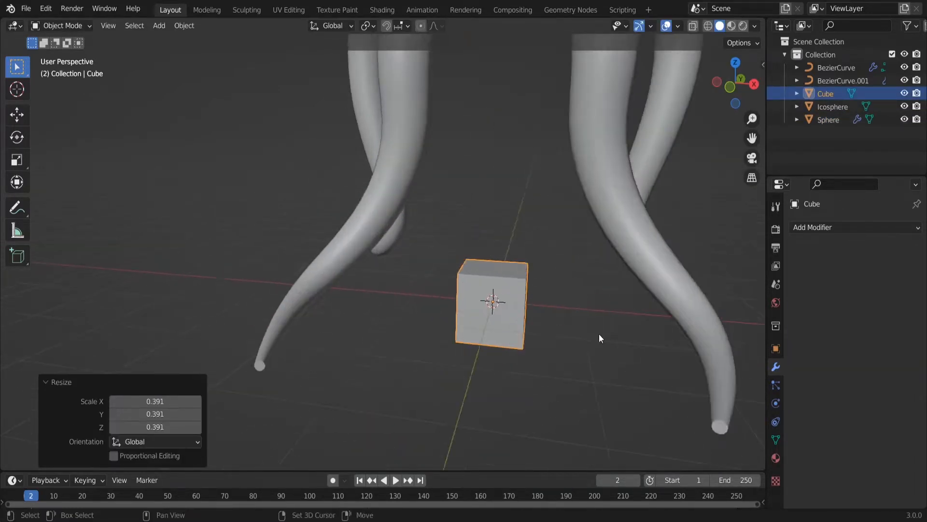
- Delete the cube's top face in Edit Mode so the tooth mesh is open at its root
key("Tab")
key("x")
left_click(367, 185)
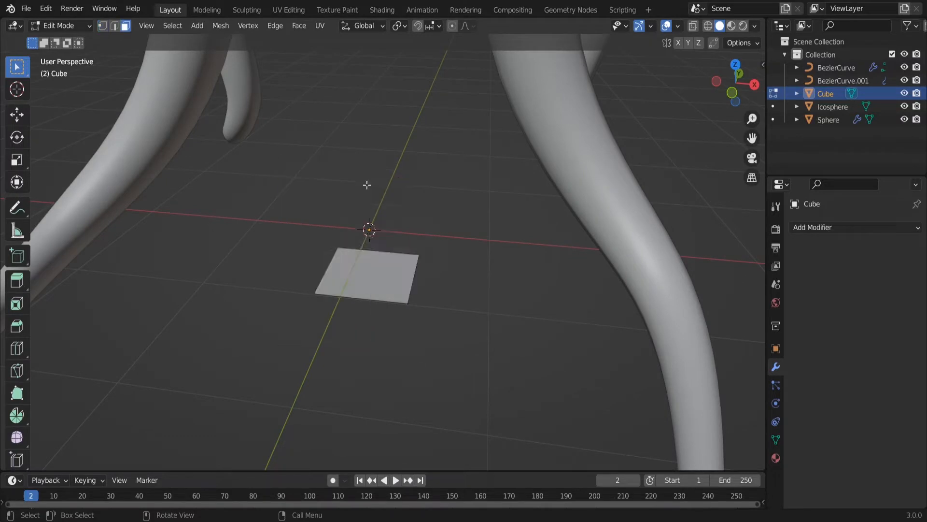
key("x")
left_click(351, 211)
key("Tab")
middle_click_drag(383, 247, 395, 270)
- Scale the cube's bottom face to 0.309 to taper the tooth
key("Tab")
key("s")
left_click(464, 293)
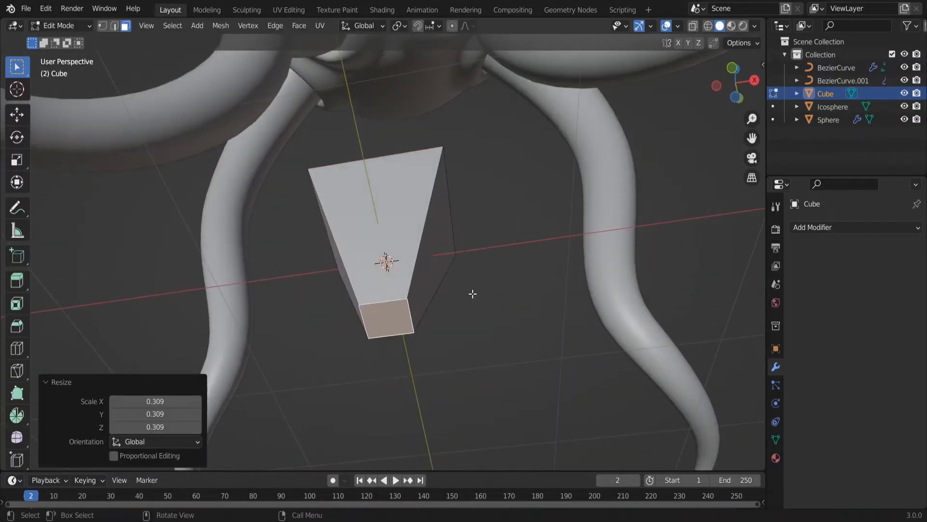
middle_click_drag(508, 294, 457, 246)
key("Tab")
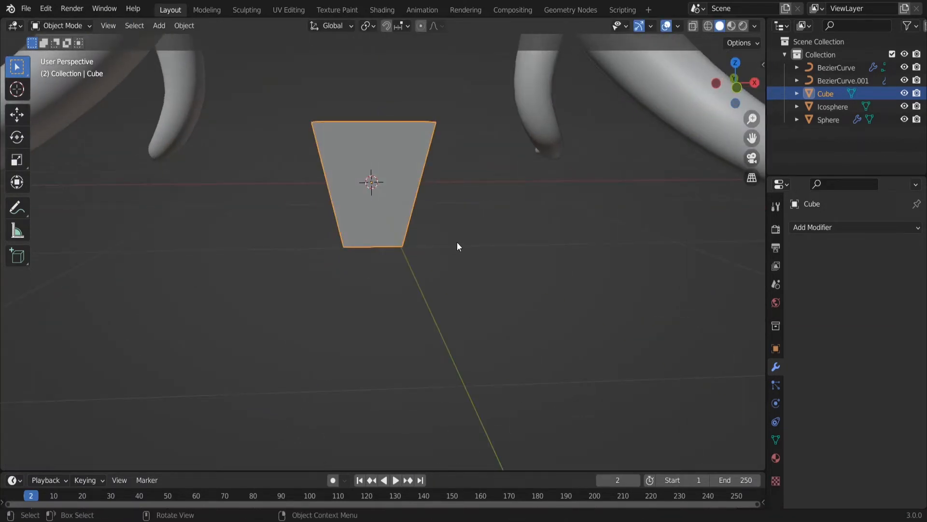
- Extrude the bottom face 0.45466 m along its normal to lengthen the tooth
key("Tab")
key("e")
left_click(433, 296)
middle_click_drag(433, 296, 444, 281)
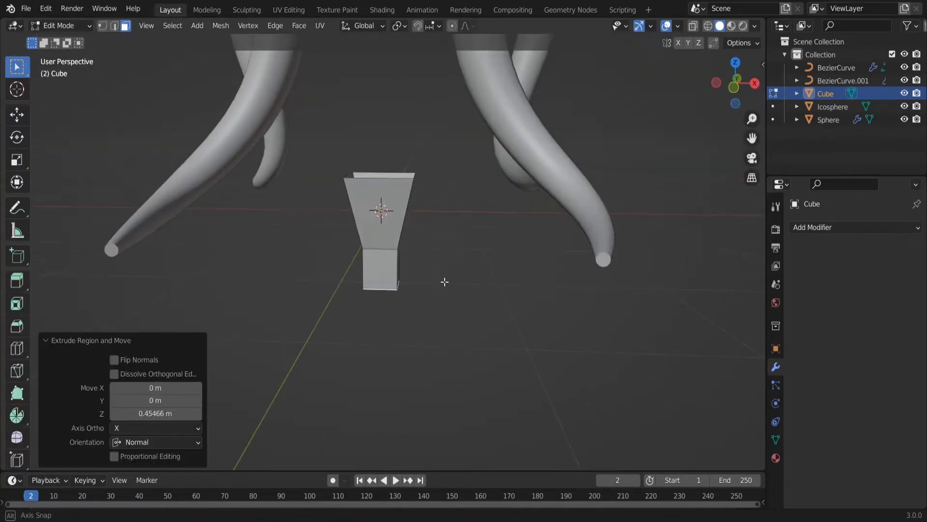
- Add a Subdivision Surface modifier to the tooth and set its viewport level to 2
left_click(824, 227)
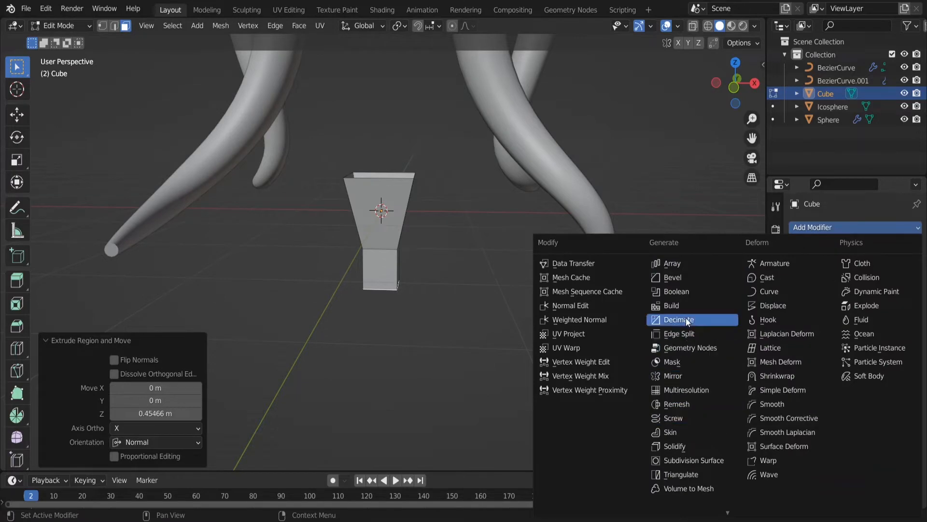
left_click(689, 460)
scroll(419, 270, "up", 2)
middle_click_drag(416, 251, 502, 231)
scroll(511, 224, "up", 3)
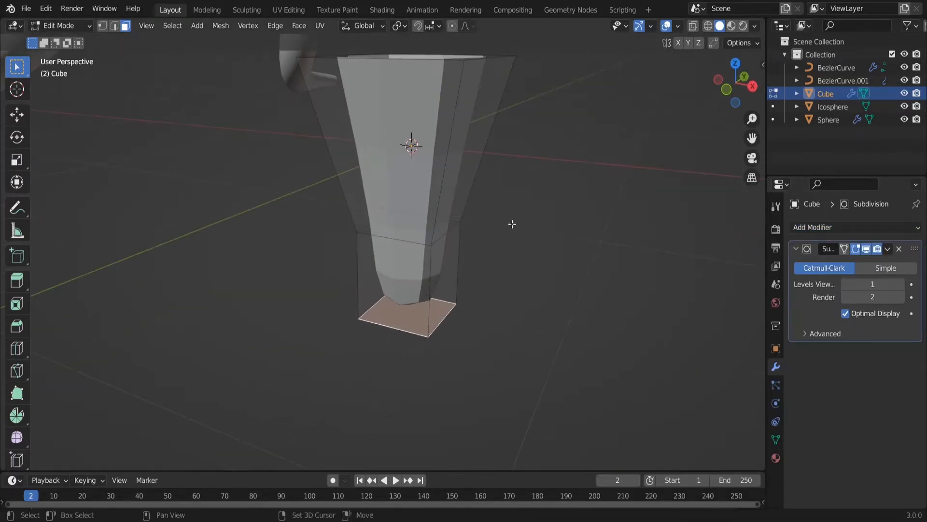
middle_click_drag(543, 316, 486, 355)
left_click(902, 284)
key("Tab")
scroll(454, 302, "down", 3)
middle_click_drag(454, 302, 487, 280)
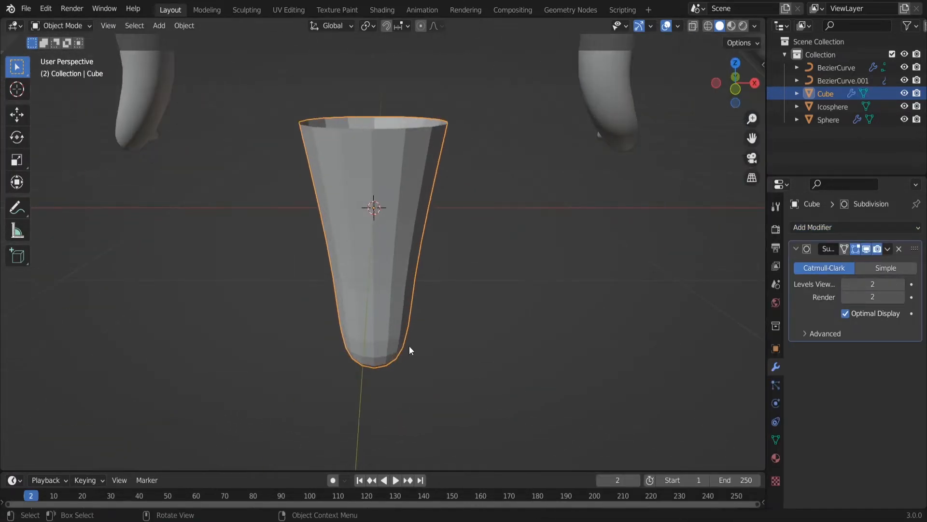
- Scale the extruded bottom face to 0.157 to bring the tooth to a sharp tip
key("Tab")
middle_click_drag(487, 402, 492, 375)
scroll(435, 376, "up", 2)
middle_click_drag(391, 416, 370, 223, "shift")
key("s")
left_click(373, 292)
scroll(372, 256, "down", 2)
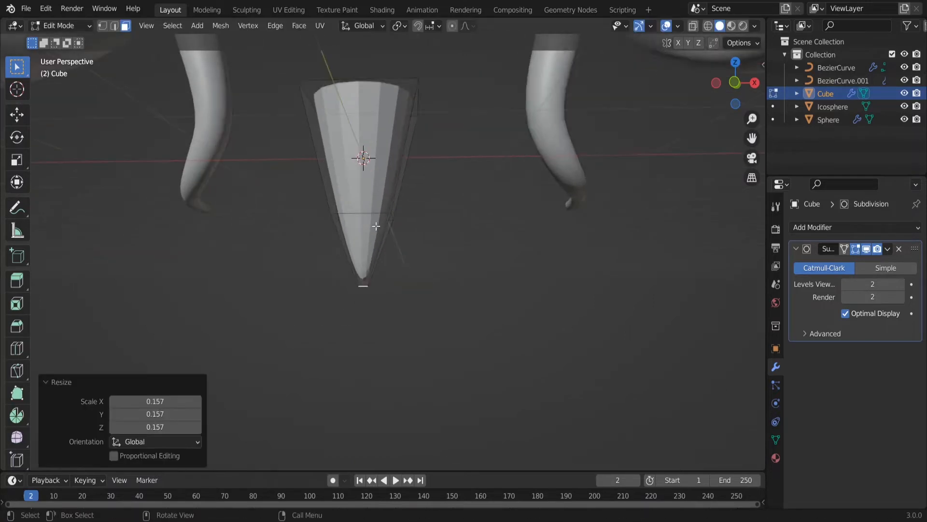
- Select the edge loop above the tip and scale it, starting with 0.786, to refine the tooth's taper
left_click(361, 212)
left_click(449, 236)
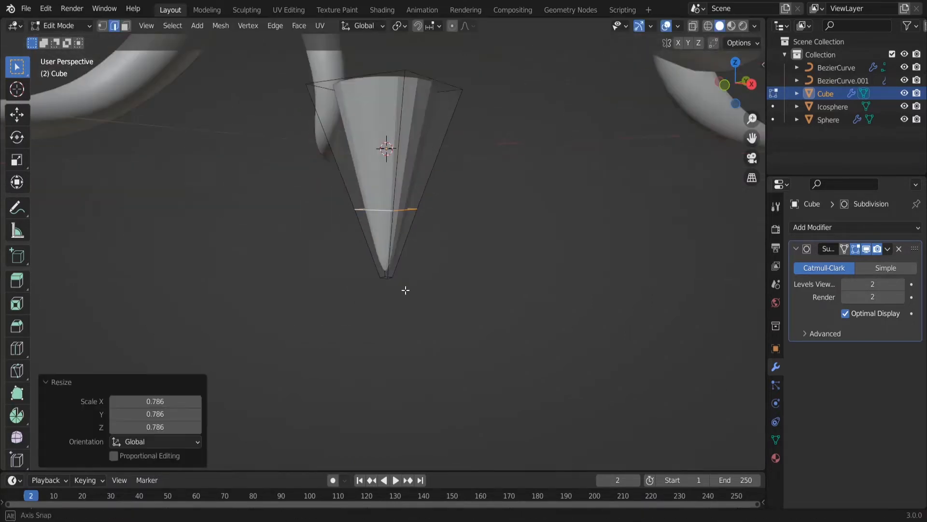
middle_click_drag(405, 289, 434, 344)
key("s")
left_click(594, 287)
scroll(593, 285, "down", 3)
middle_click_drag(593, 285, 495, 292)
- Shift the tooth's middle edge loop slightly along Y to curve it, and add another edge loop above it
key("Tab")
scroll(500, 324, "down", 2)
middle_click_drag(499, 324, 392, 313)
key("Tab")
scroll(393, 312, "up", 2)
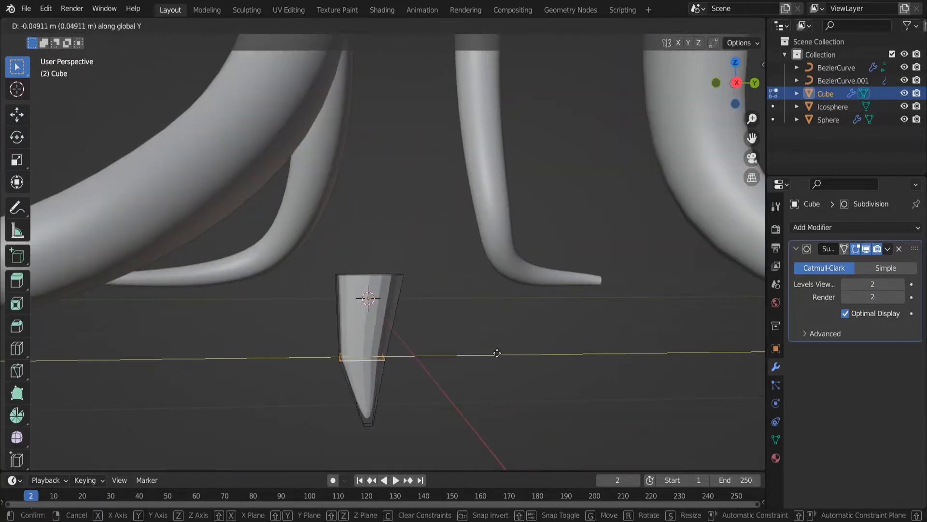
left_click(502, 354)
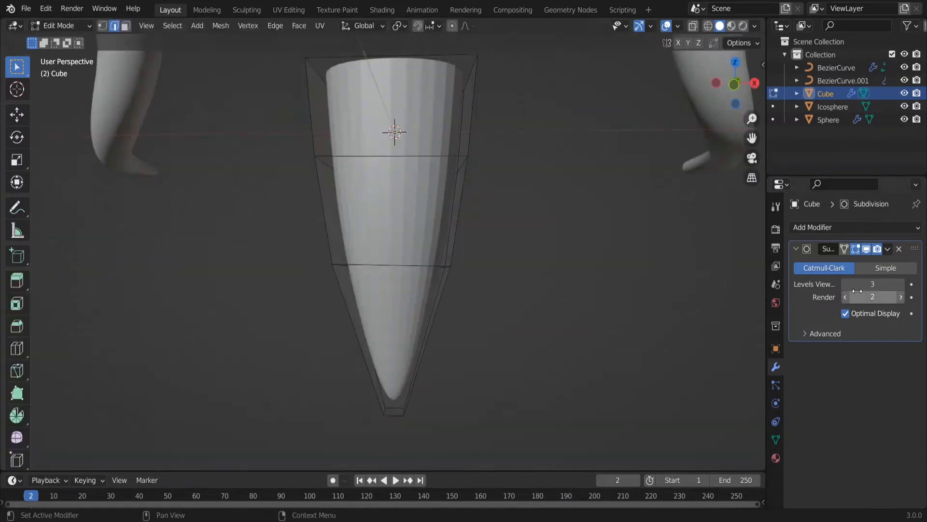
- Shade the tooth smooth and apply its Subdivision modifier at level 2
key("Tab")
middle_click_drag(405, 141, 338, 179)
scroll(468, 231, "up", 3)
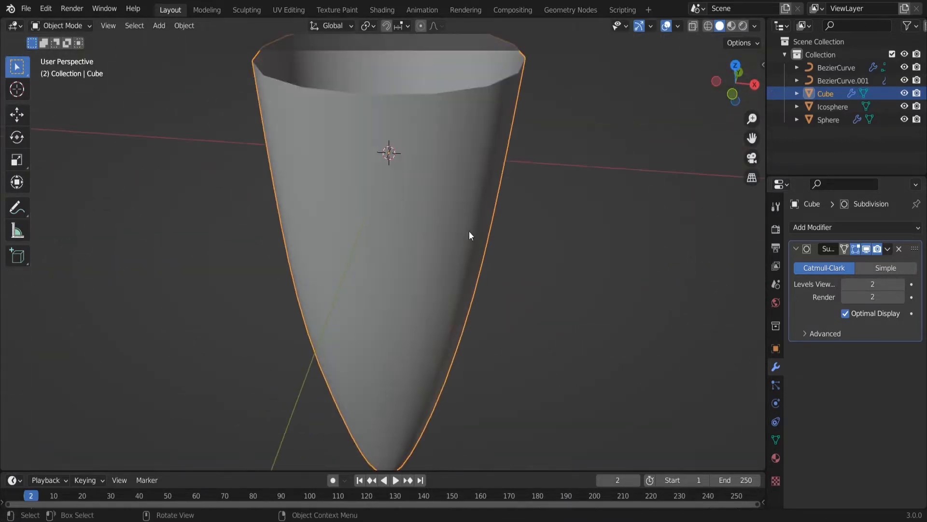
left_click(888, 250)
left_click(864, 261)
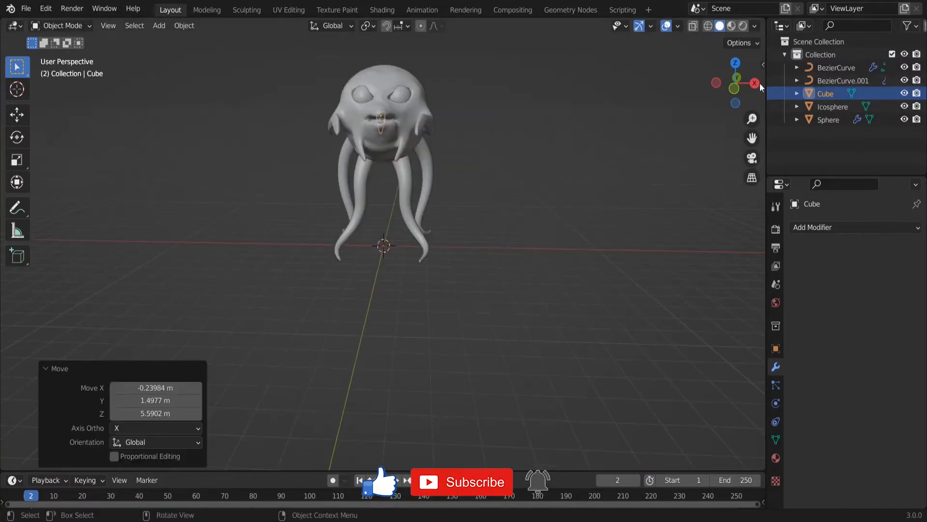
- Bring the tooth to the mouth with a move of -4.0448 m in Y and 0.070549 m in Z, and shrink it to fit
left_click_drag(738, 81, 706, 87)
scroll(563, 186, "up", 3)
middle_click_drag(440, 108, 410, 355, "shift")
scroll(410, 355, "up", 4)
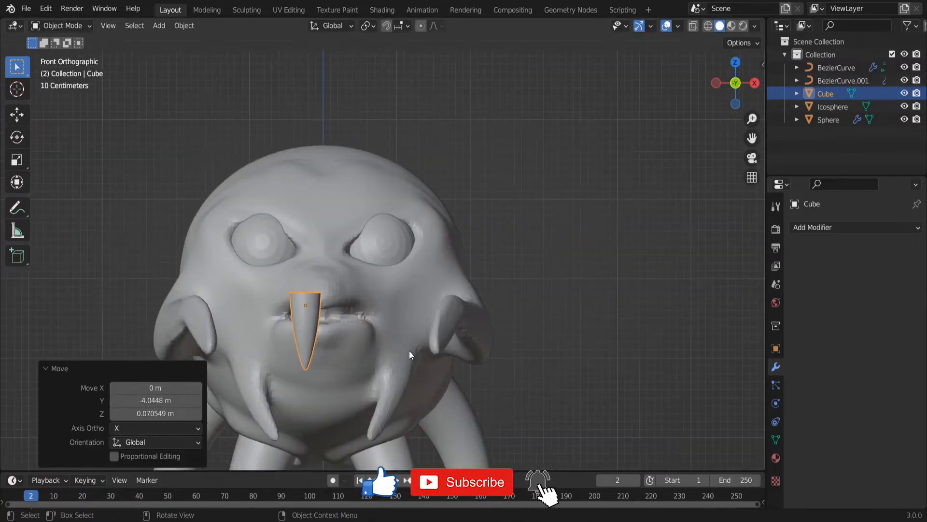
key("s")
left_click(326, 306)
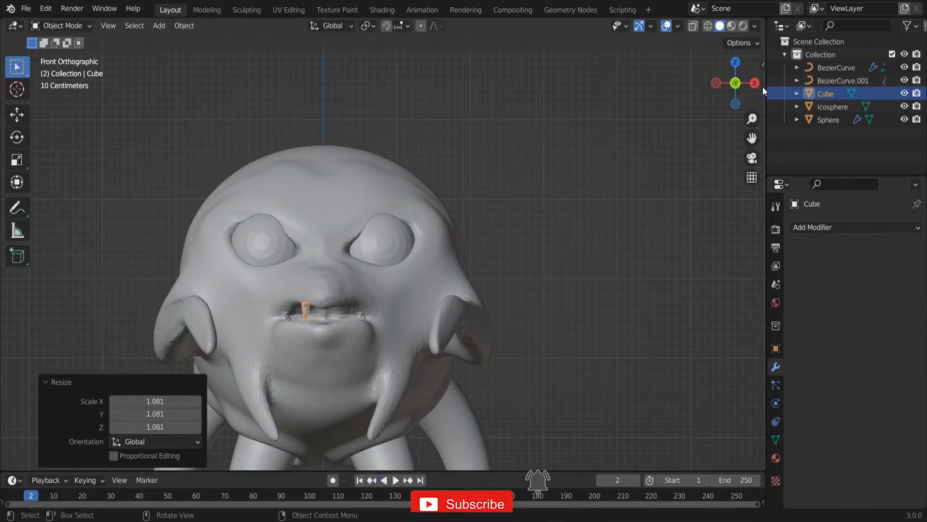
- In the right wireframe view, rotate the tooth -0.529° and move it against the inside of the upper lip
left_click(755, 82)
scroll(656, 194, "up", 3)
key("shift+z")
scroll(299, 249, "up", 2)
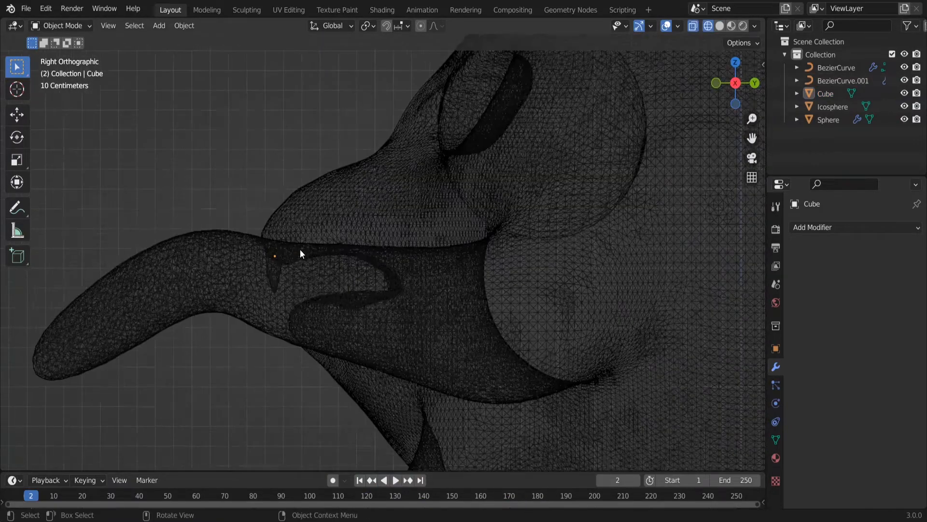
middle_click_drag(299, 250, 224, 274, "shift")
left_click(216, 374)
middle_click_drag(216, 375, 99, 269)
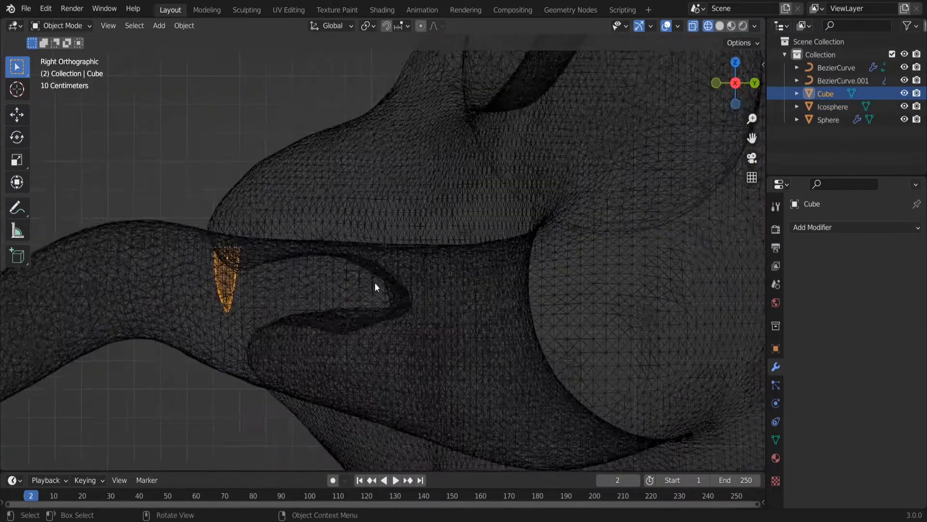
scroll(374, 287, "up", 1)
key("g")
left_click(352, 285)
key("r")
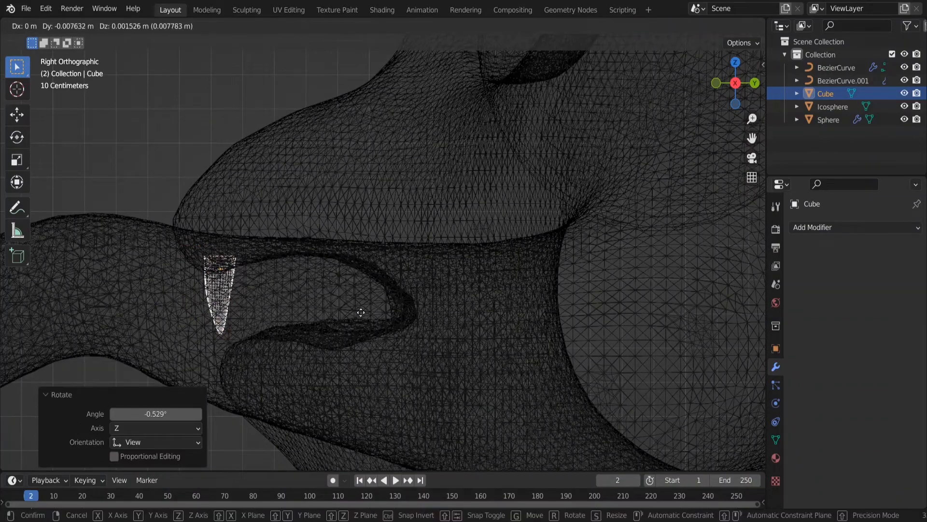
left_click(367, 325)
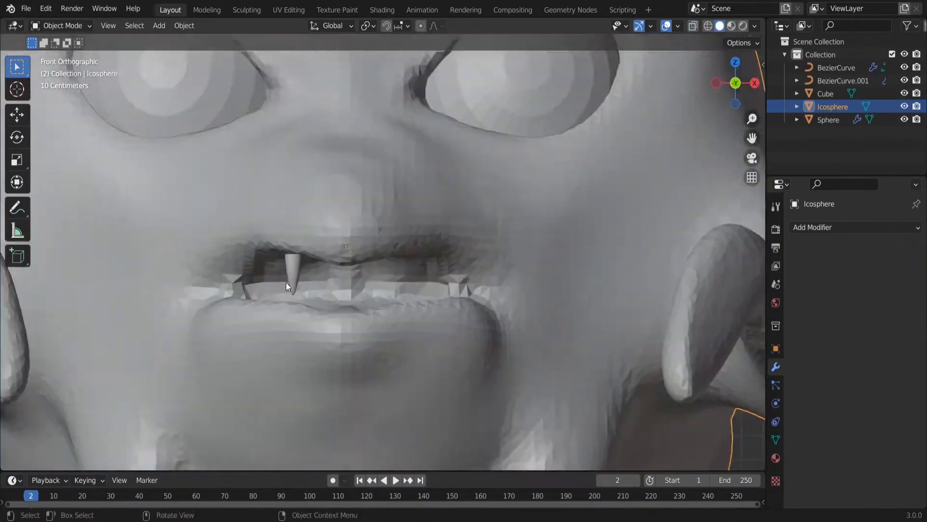
- Move the tooth near the centre of the mouth in the front view and enlarge its mesh by 1.211
key("g")
right_click(454, 287)
left_click(255, 284)
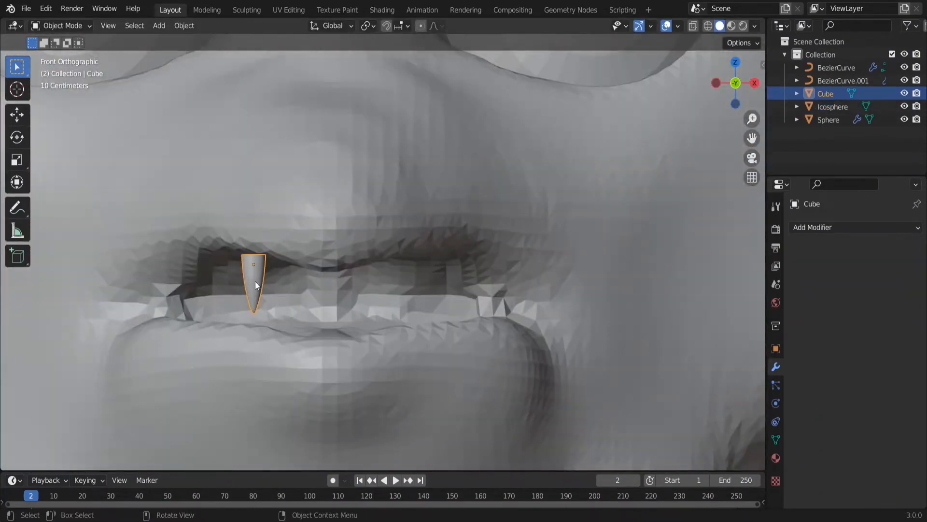
left_click(466, 315)
key("Tab")
scroll(397, 304, "up", 1)
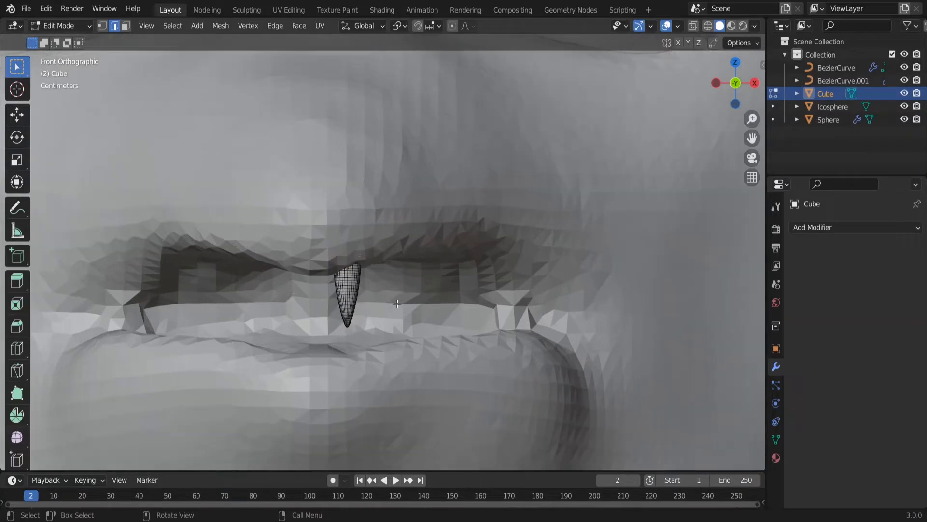
left_click(428, 290)
key("g")
left_click(427, 294)
left_click(449, 297)
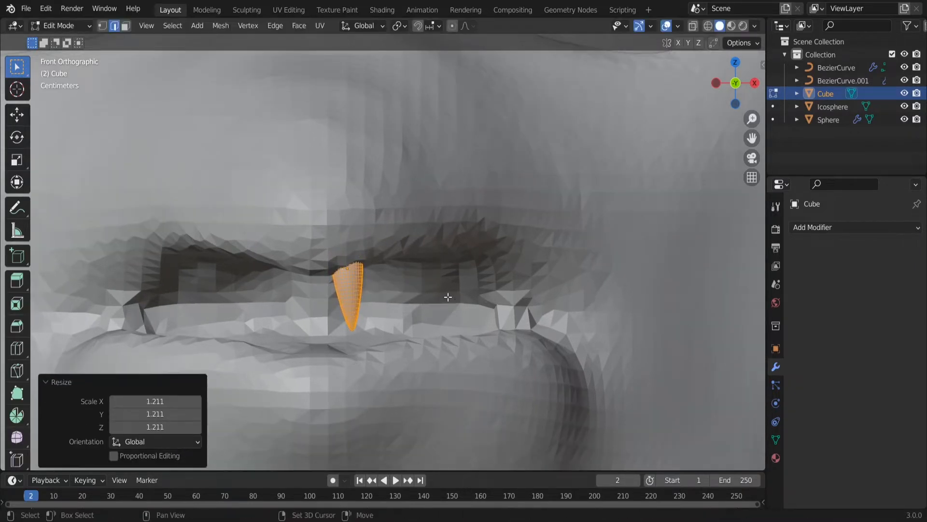
- Duplicate the tooth 0.10939 m along X and 0.020351 m along Z, and position the copy in the right wireframe view
left_click(490, 288)
left_click(755, 84)
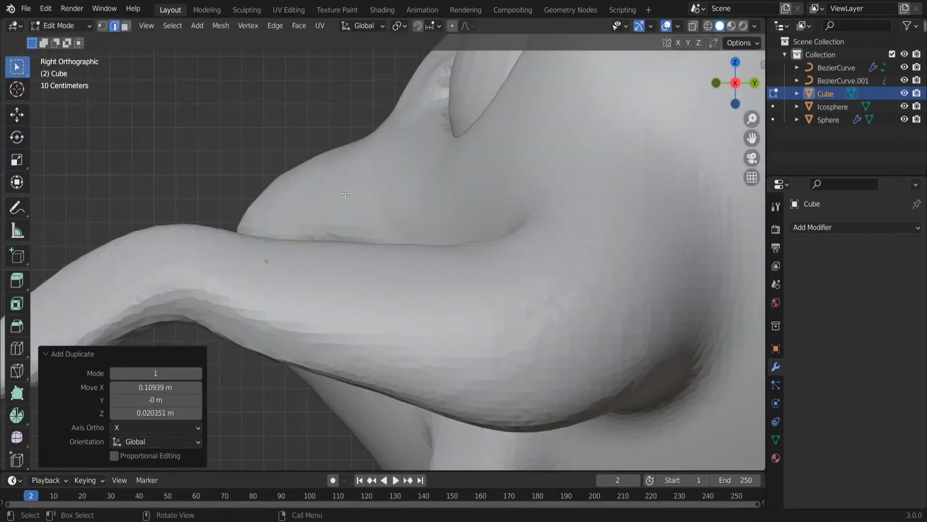
left_click(709, 26)
left_click(304, 290)
mouse_move(304, 289)
middle_mouse_down()
mouse_move(412, 263)
mouse_move(410, 242)
middle_mouse_up()
scroll(412, 263, "up", 3)
- Resize the duplicated tooth and return to solid shading in Object Mode
key("s")
left_click(399, 272)
left_click(720, 26)
scroll(331, 348, "up", 1)
middle_click_drag(331, 349, 370, 265)
key("Tab")
scroll(382, 314, "down", 4)
scroll(370, 264, "up", 2)
- Select one complete tooth in Edit Mode with face selection and rescale it to suit its neighbour
left_click(327, 285)
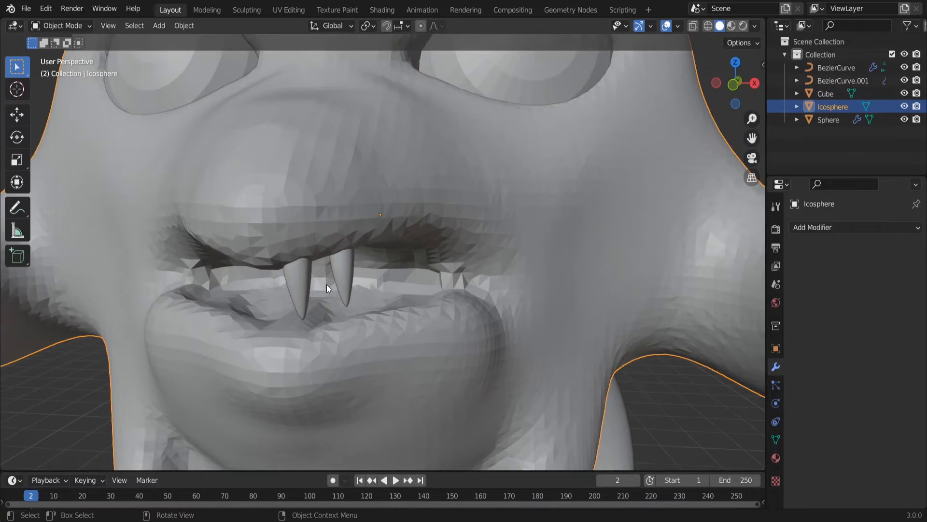
left_click(406, 291)
left_click(301, 272)
key("l")
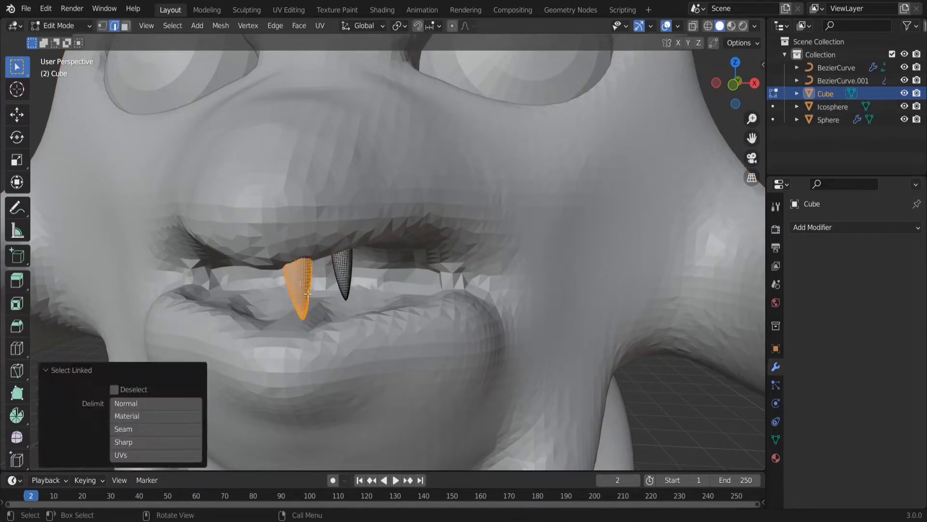
key("3")
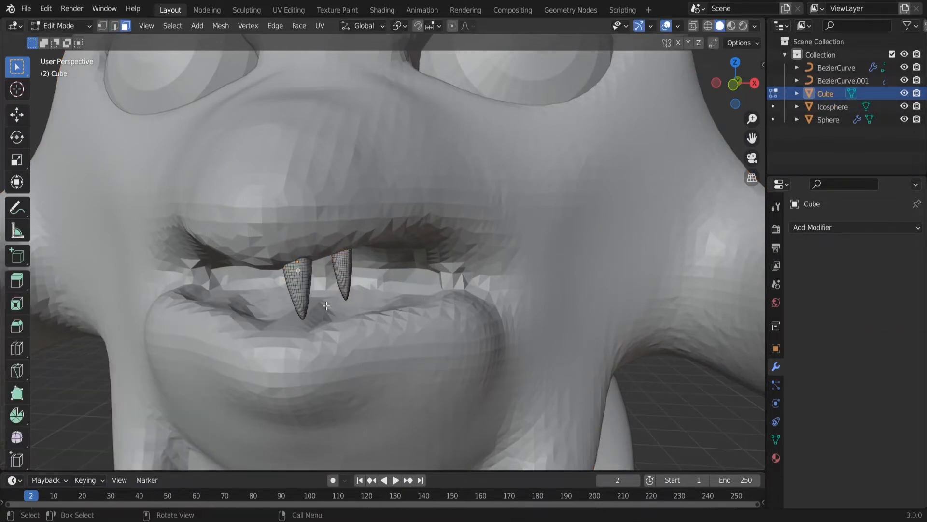
key("l")
key("s")
left_click(385, 311)
key("Tab")
- Raise the second tooth 0.009847 m along Z and duplicate it toward the mouth corner as a third tooth rotated 14.3°
middle_click_drag(385, 310, 318, 317)
scroll(309, 311, "up", 2)
key("Tab")
left_click(232, 274)
key("l")
key("g")
key("z")
left_click(278, 316)
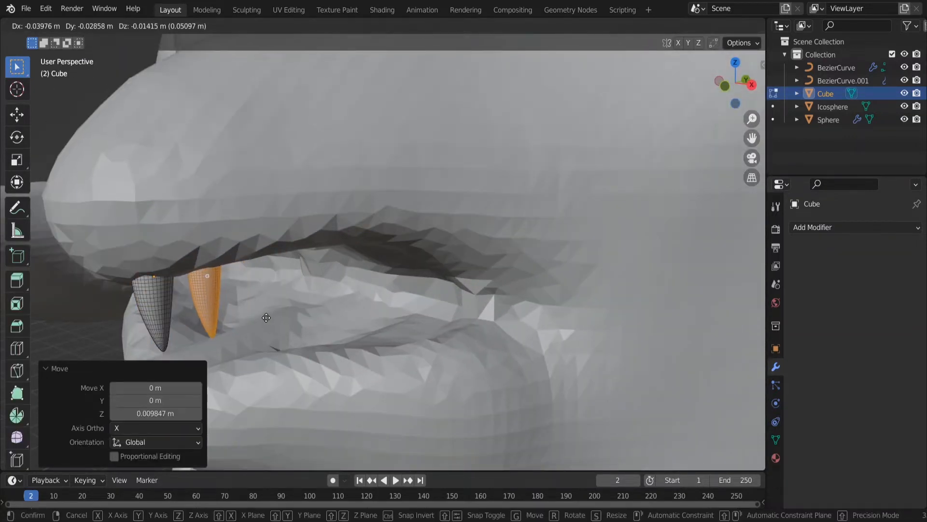
left_click(374, 309)
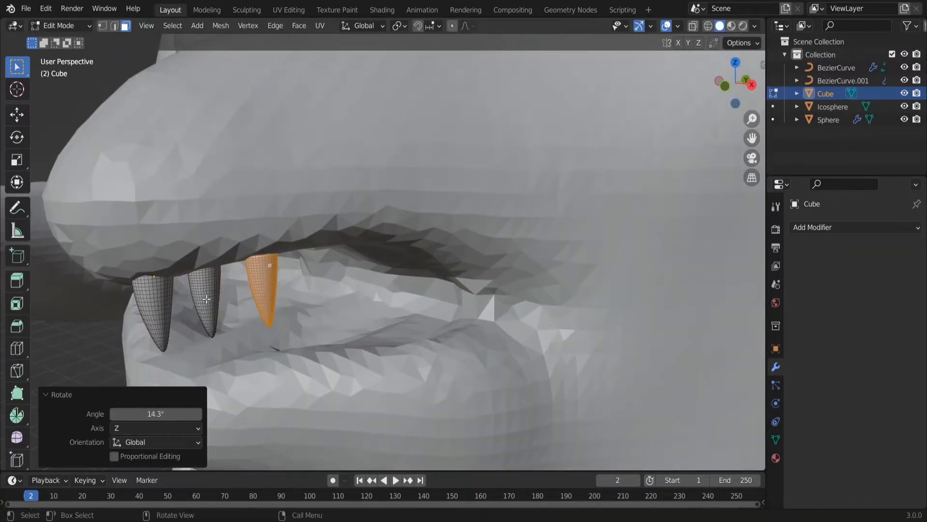
- Select the complete second tooth and adjust its placement between the first and third teeth
left_click(206, 299)
key("l")
left_click(213, 299)
middle_click_drag(213, 299, 271, 361)
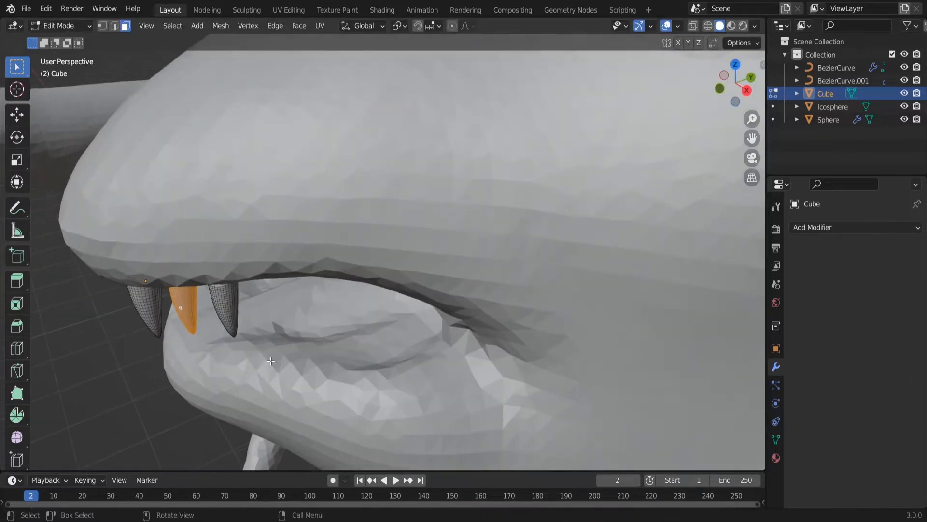
left_click(264, 357)
- Duplicate the third tooth along the upper gum toward the mouth corner to make six teeth, scaling the last one to 0.666
left_click(228, 301)
key("l")
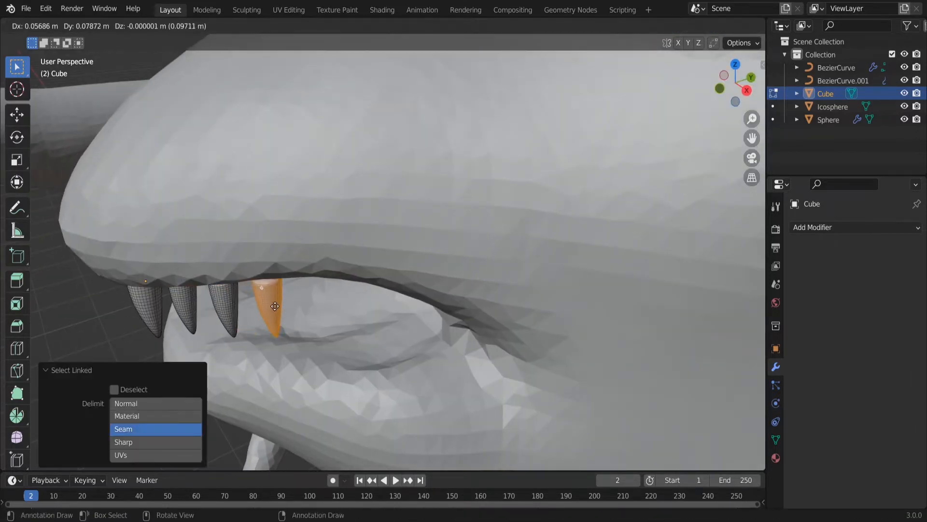
left_click(328, 301)
left_click(413, 329)
key("g")
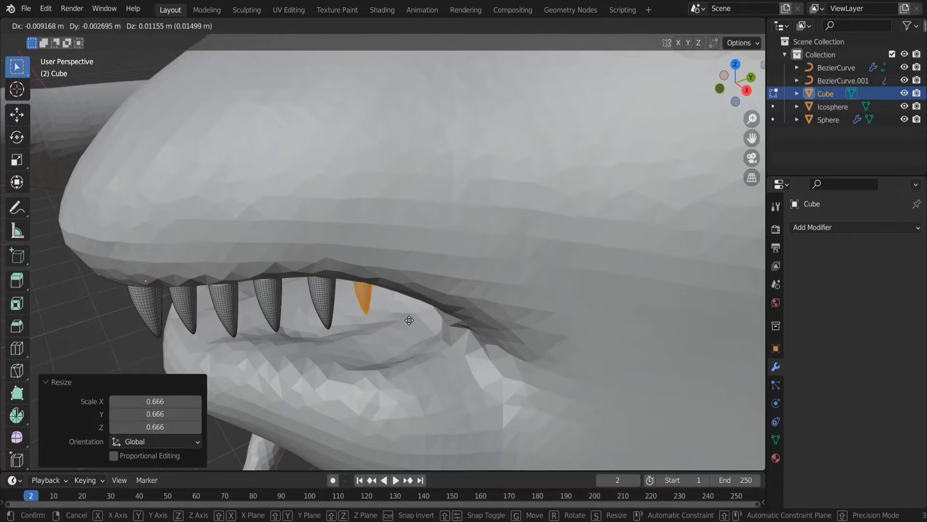
left_click(408, 317)
- Resize and reposition one of the rear teeth, and mirror the tooth row along X about the Icosphere
key("alt+a")
key("l")
key("s")
left_click(398, 318)
key("g")
left_click(396, 316)
middle_click_drag(396, 316, 326, 284)
scroll(326, 284, "up", 3)
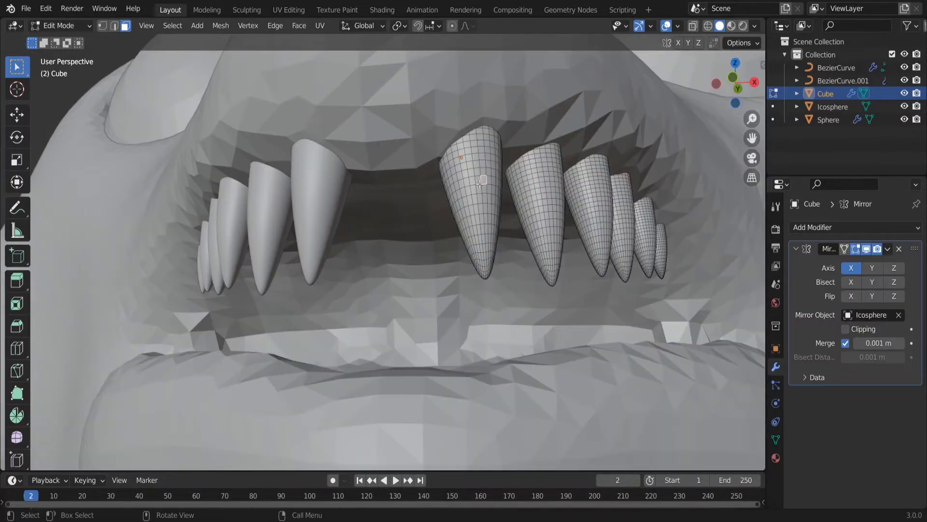
- Select the complete front tooth, shift it into place in the upper row, and return to Object Mode
key("l")
left_click(126, 386)
key("g")
left_click(519, 280)
scroll(519, 280, "down", 3)
middle_click_drag(518, 280, 473, 292)
key("Tab")
- Duplicate the mirrored tooth row as an upside-down set for the lower jaw and resize it
middle_click_drag(473, 292, 389, 281)
scroll(389, 281, "up", 5)
key("g")
right_click(496, 332)
key("Tab")
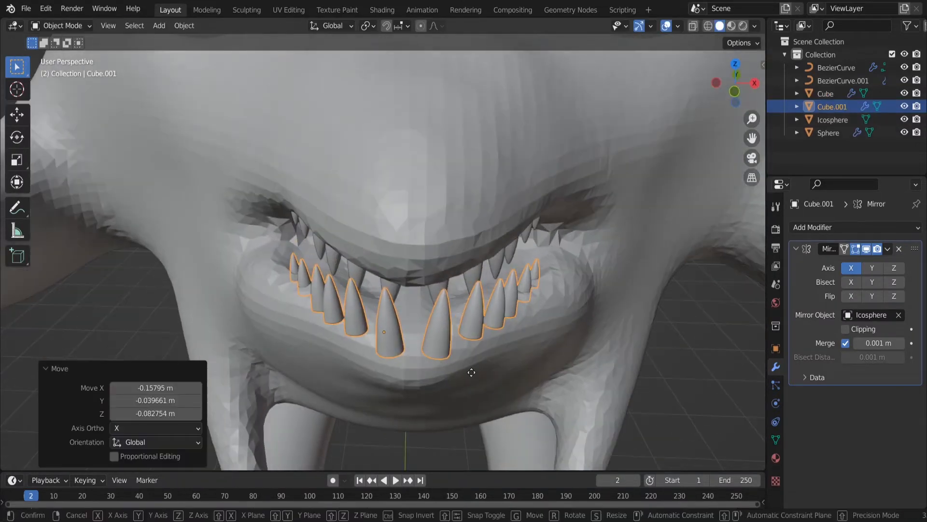
key("s")
left_click(499, 363)
middle_click_drag(499, 363, 536, 208)
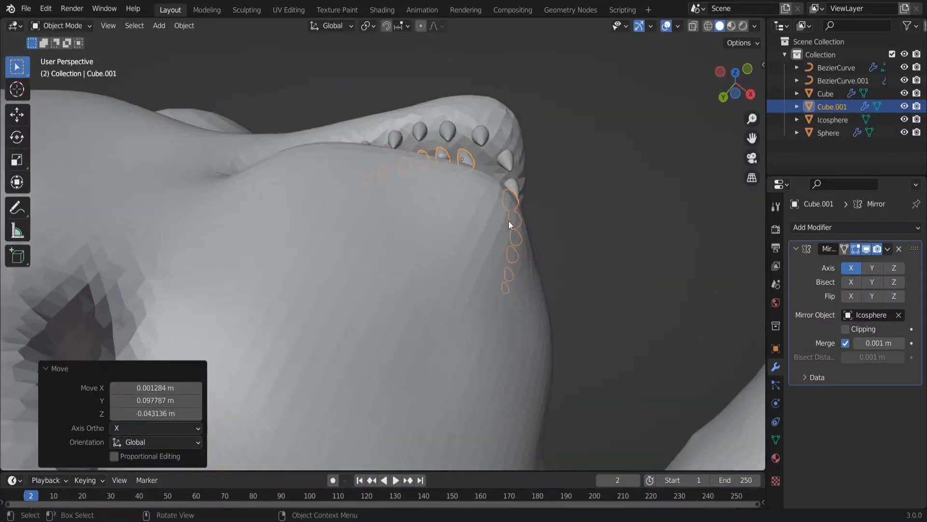
- Rotate the lower tooth row by 16.6° in the view and shift it along the lower jaw
key("r")
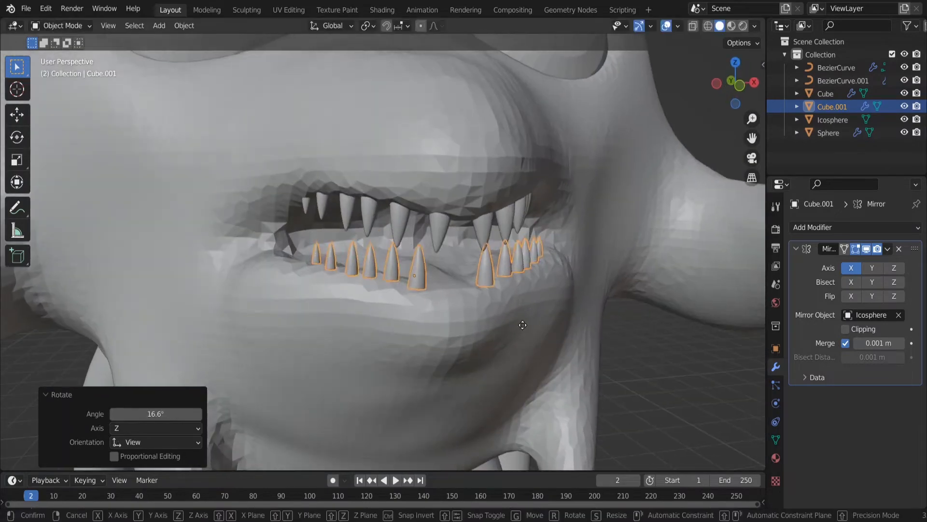
key("g")
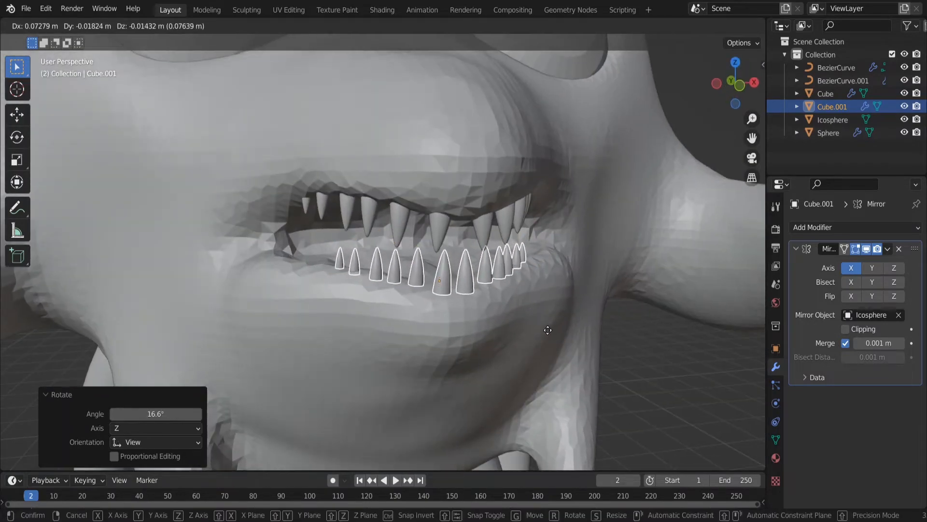
left_click(521, 327)
middle_click_drag(521, 327, 488, 300)
- Seat the lower tooth row on the lower lip and rotate it 4.22° about the global Z axis
key("g")
left_click(444, 349)
key("g")
left_click(553, 375)
key("r")
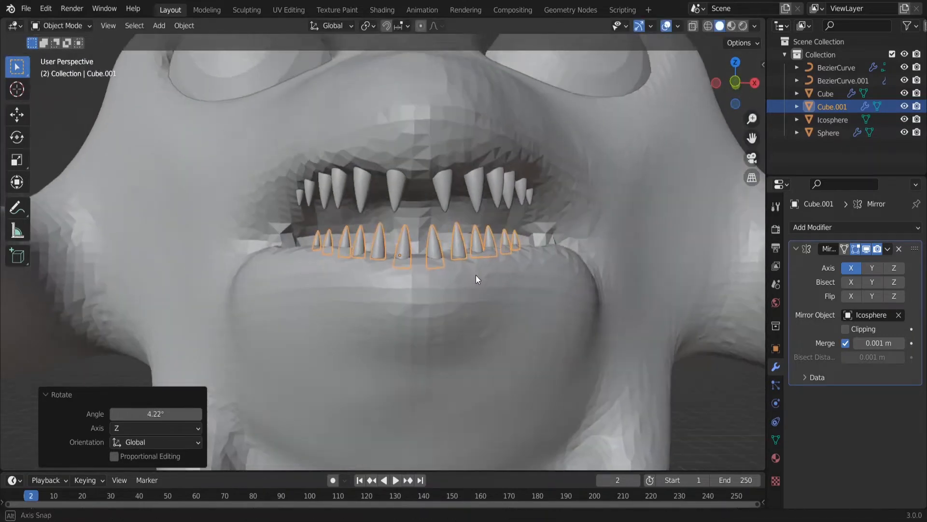
- Select the complete rearmost lower tooth in Edit Mode and shift it toward the mouth corner
key("Tab")
middle_click_drag(464, 284, 386, 341)
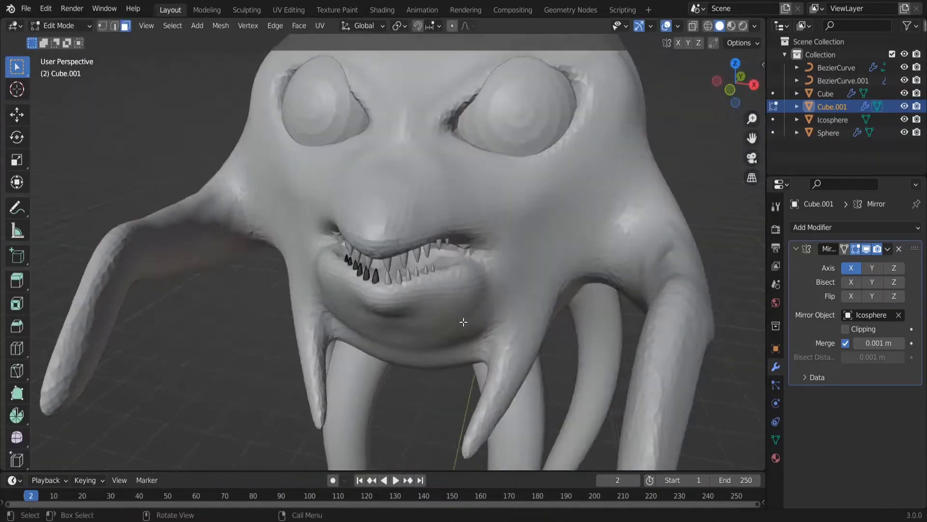
scroll(387, 341, "up", 5)
scroll(386, 334, "up", 3)
key("l")
key("g")
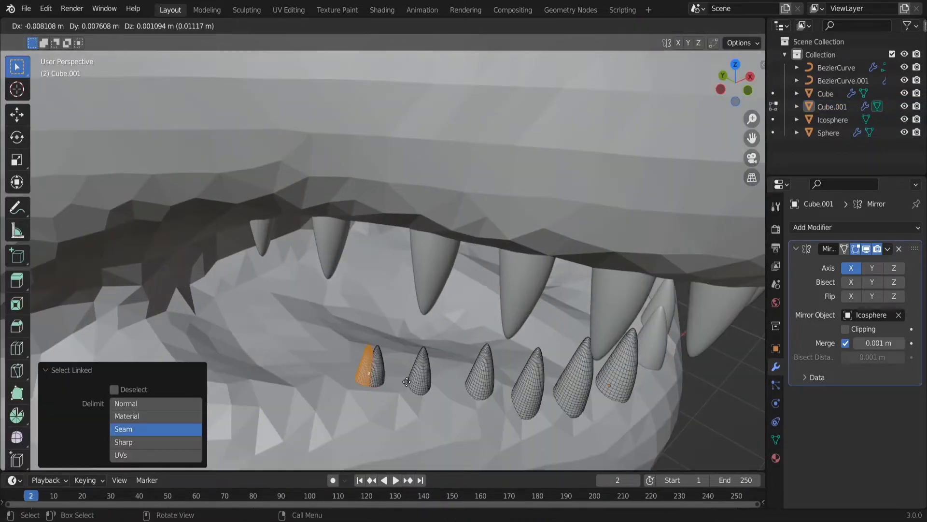
left_click(371, 376)
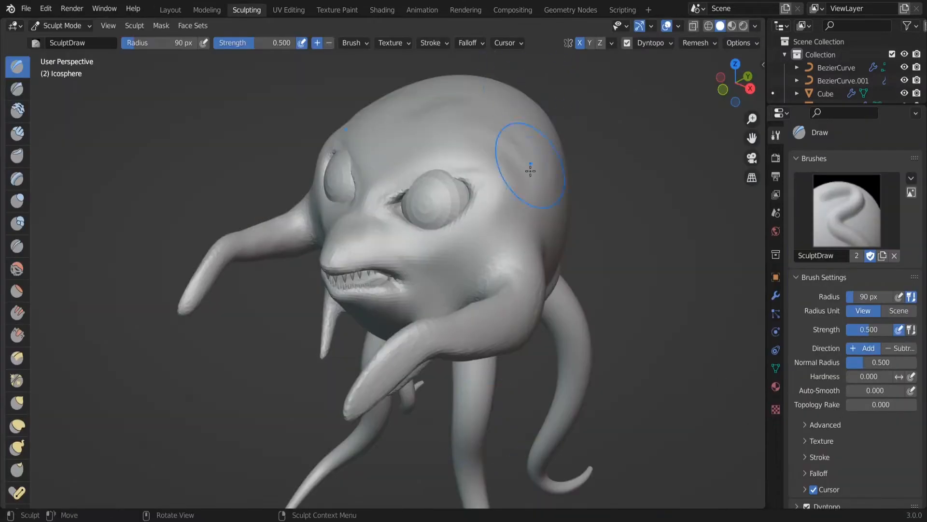
- Reshape the cheeks, mouth corners and tusks symmetrically using the Grab brush with a 90 px radius and 0.400 strength
key("g")
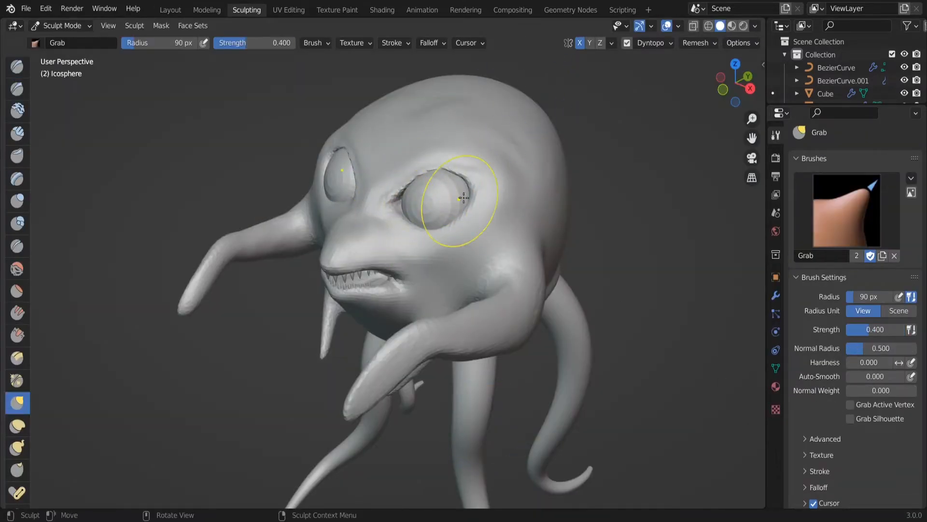
middle_click_drag(463, 198, 542, 155)
middle_click_drag(484, 215, 493, 228)
left_click_drag(493, 228, 496, 262)
middle_click_drag(727, 99, 728, 140, "ctrl")
middle_click_drag(728, 140, 700, 141)
mouse_move(536, 279)
left_mouse_down()
mouse_move(515, 280)
mouse_move(527, 315)
mouse_move(513, 333)
left_mouse_up()
mouse_move(586, 338)
left_mouse_down()
mouse_move(505, 333)
mouse_move(559, 408)
mouse_move(517, 480)
left_mouse_up()
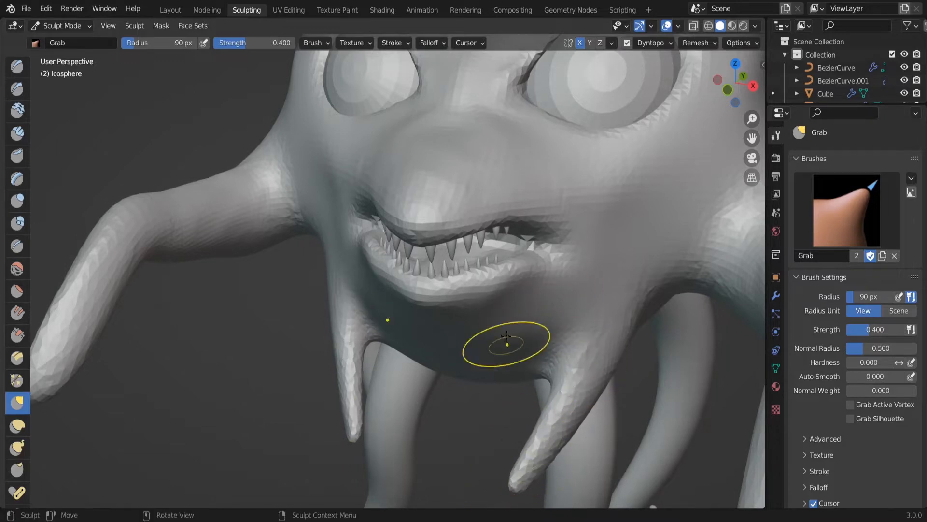
- Pull the sides of the snout above the upper lip outward with the Grab brush
mouse_move(506, 334)
middle_mouse_down()
mouse_move(559, 245)
mouse_move(477, 190)
middle_mouse_up()
mouse_move(477, 190)
left_mouse_down()
mouse_move(497, 169)
mouse_move(531, 166)
left_mouse_up()
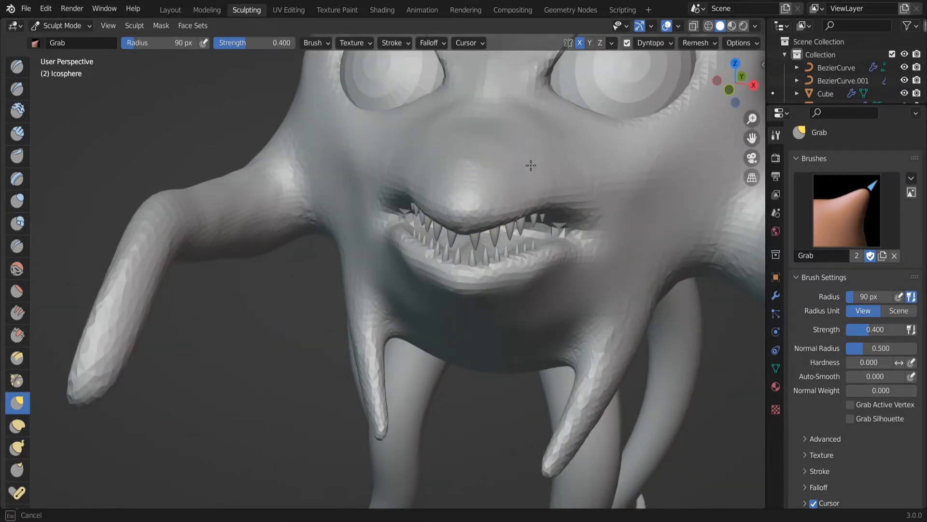
left_click_drag(517, 119, 552, 168)
- Build up and smooth a ridge along the upper lip using the SculptDraw brush with a 45 px radius and 0.500 strength
key("x")
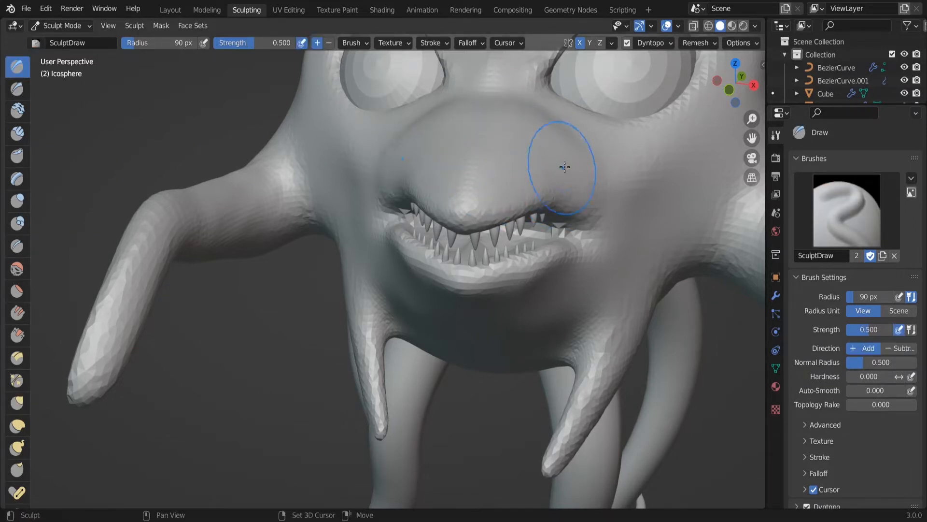
middle_click_drag(565, 166, 562, 186)
middle_click_drag(662, 145, 490, 241, "ctrl")
left_click_drag(322, 251, 362, 219)
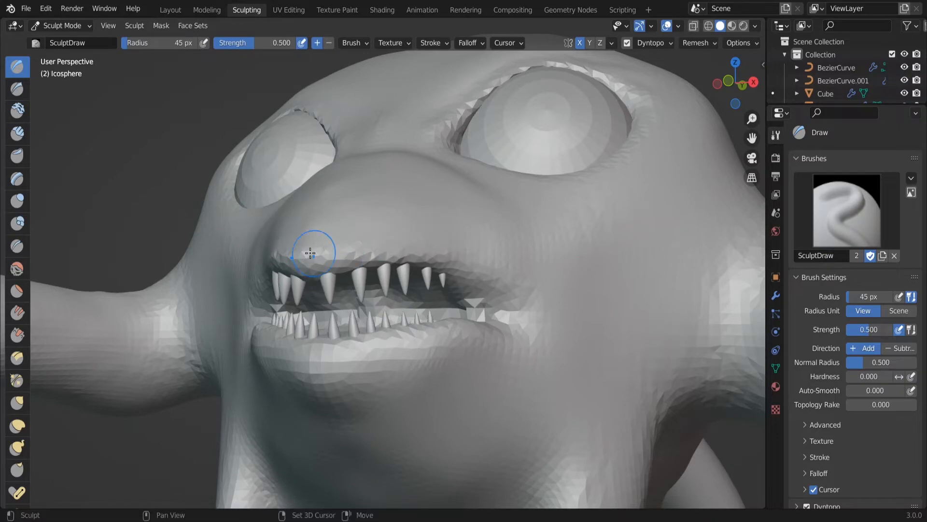
left_click_drag(310, 253, 435, 237, "shift")
mouse_move(365, 261)
left_mouse_down()
mouse_move(293, 259)
mouse_move(461, 251)
left_mouse_up()
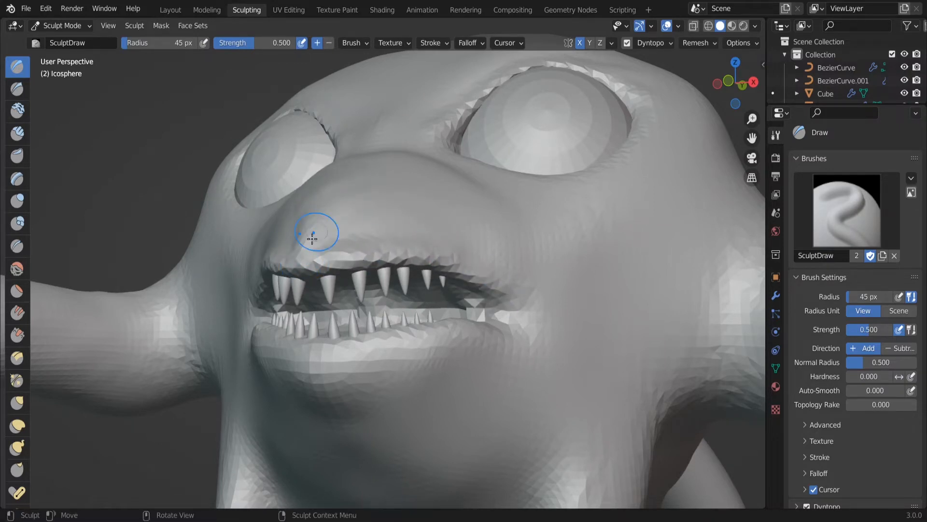
- Sculpt a fold under the lower lip and a curved jowl ridge from the mouth corners around the chin
middle_click_drag(348, 171, 422, 259)
mouse_move(478, 371)
middle_mouse_down("shift")
mouse_move(387, 293)
mouse_move(316, 208)
middle_mouse_up("shift")
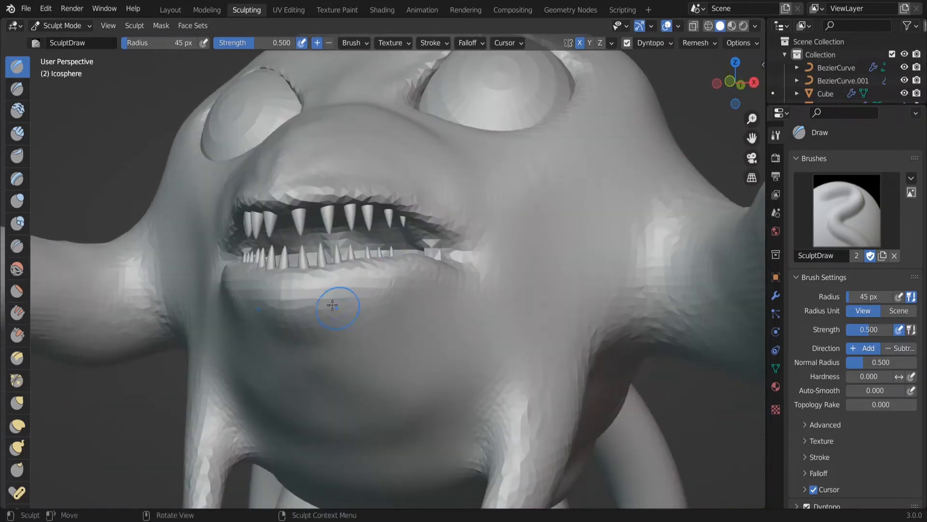
mouse_move(331, 304)
left_mouse_down()
mouse_move(383, 286)
mouse_move(403, 302)
mouse_move(391, 311)
left_mouse_up()
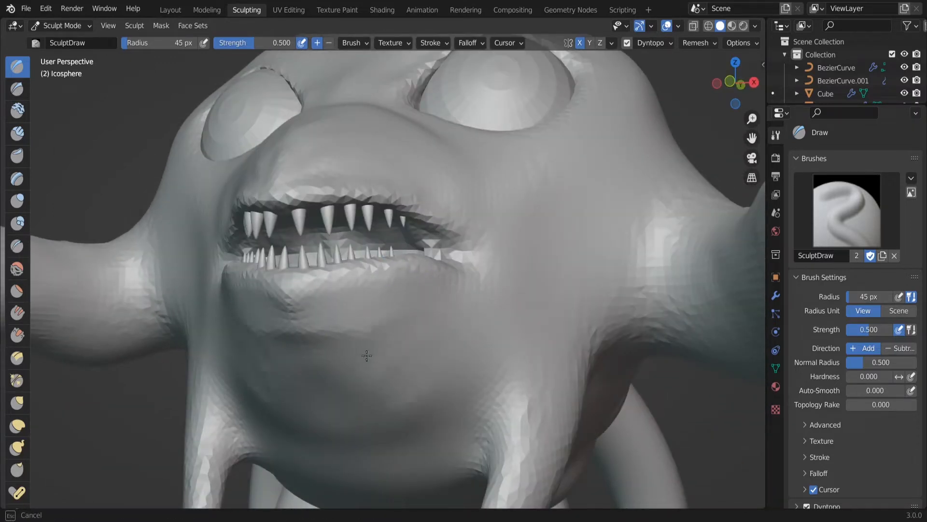
mouse_move(367, 356)
left_mouse_down()
mouse_move(367, 314)
mouse_move(425, 327)
mouse_move(347, 395)
left_mouse_up()
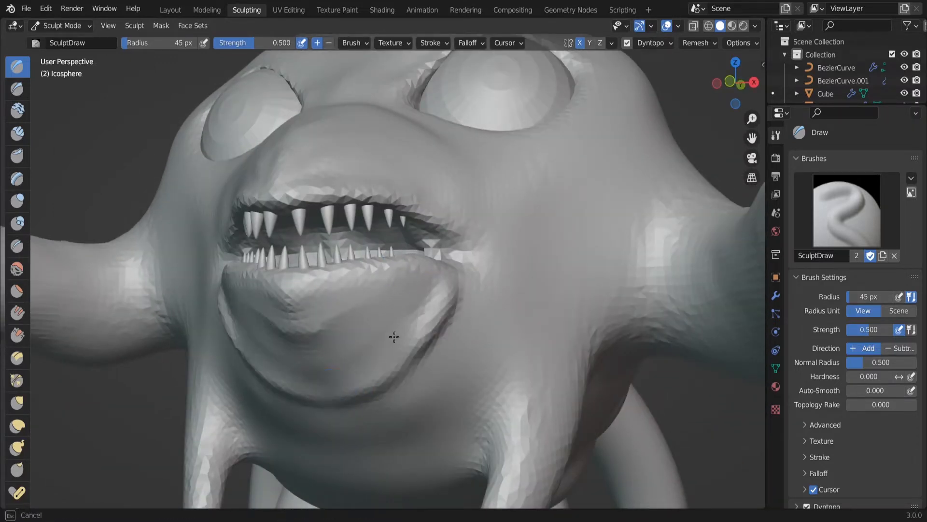
- Build up the middle of the chin and blend the jowl ridges into it
mouse_move(395, 337)
left_mouse_down()
mouse_move(300, 374)
mouse_move(310, 387)
left_mouse_up()
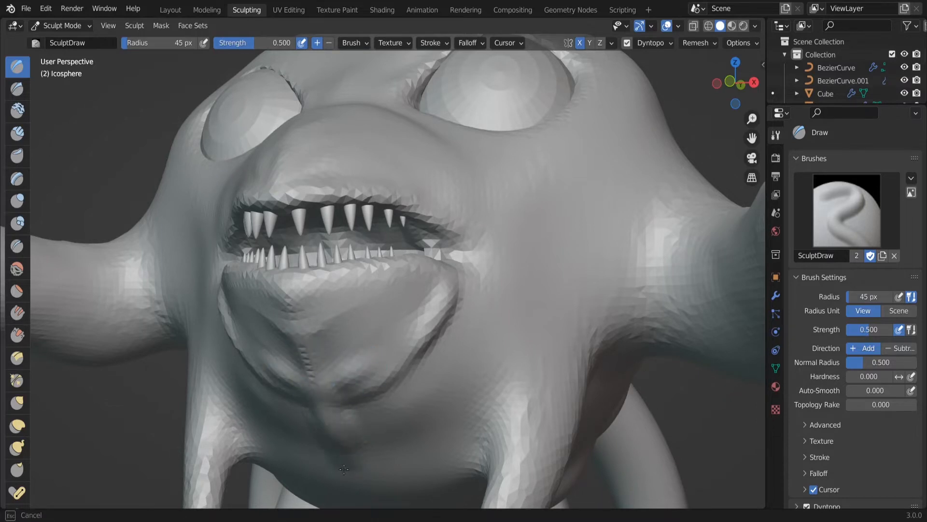
mouse_move(344, 469)
left_mouse_down()
mouse_move(332, 372)
mouse_move(339, 423)
left_mouse_up()
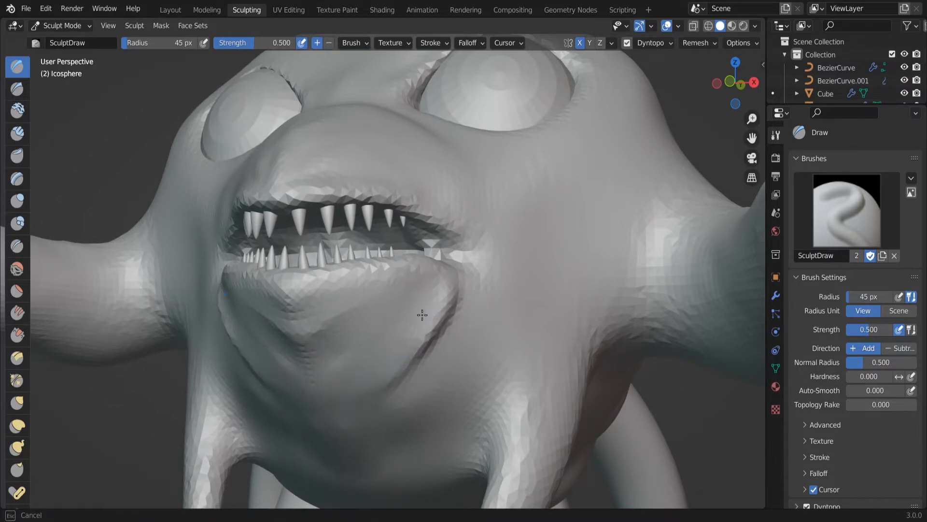
mouse_move(422, 315)
left_mouse_down()
mouse_move(352, 303)
mouse_move(377, 333)
mouse_move(338, 367)
mouse_move(300, 318)
mouse_move(435, 311)
mouse_move(352, 351)
left_mouse_up()
- Smooth the lower lip, the mouth corners and the folds around the chin
middle_click_drag(402, 298, 396, 381)
left_click_drag(369, 393, 465, 370, "shift")
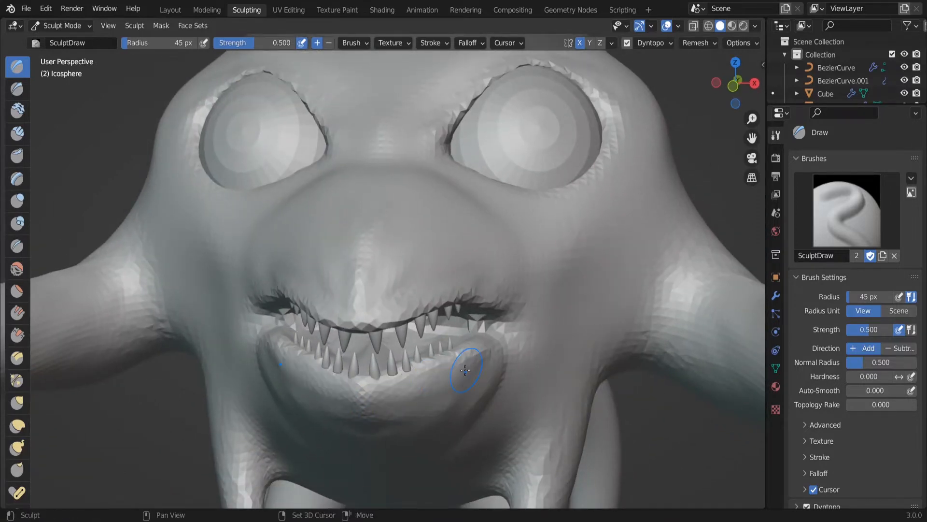
left_click_drag(448, 400, 442, 396, "shift")
mouse_move(442, 396)
middle_mouse_down()
mouse_move(448, 365)
mouse_move(425, 367)
middle_mouse_up()
mouse_move(271, 420)
left_mouse_down("shift")
mouse_move(238, 424)
mouse_move(249, 435)
mouse_move(242, 443)
left_mouse_up("shift")
mouse_move(242, 443)
middle_mouse_down()
mouse_move(393, 344)
mouse_move(348, 363)
middle_mouse_up()
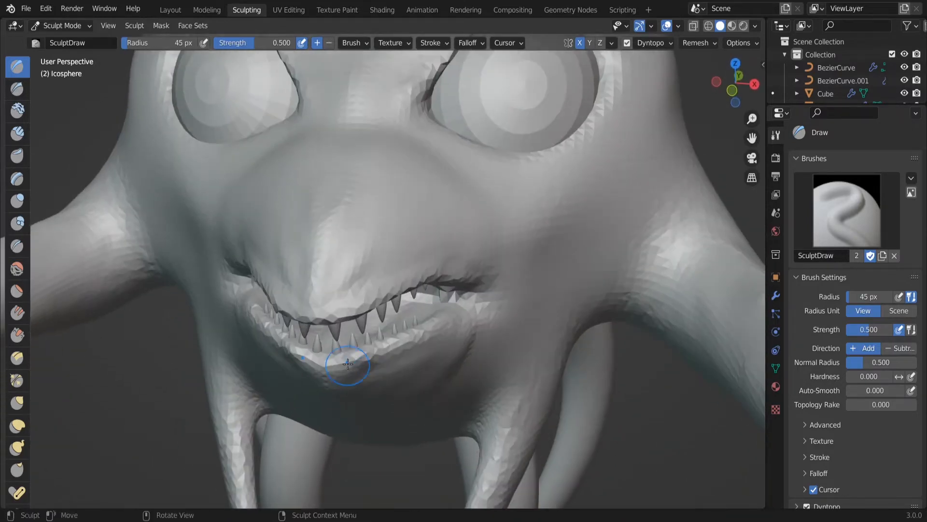
left_click_drag(437, 329, 373, 346, "shift")
- Sculpt brow wrinkles above the inner eye corners and across the forehead, and smooth the area between the eyes
middle_click_drag(373, 345, 429, 272)
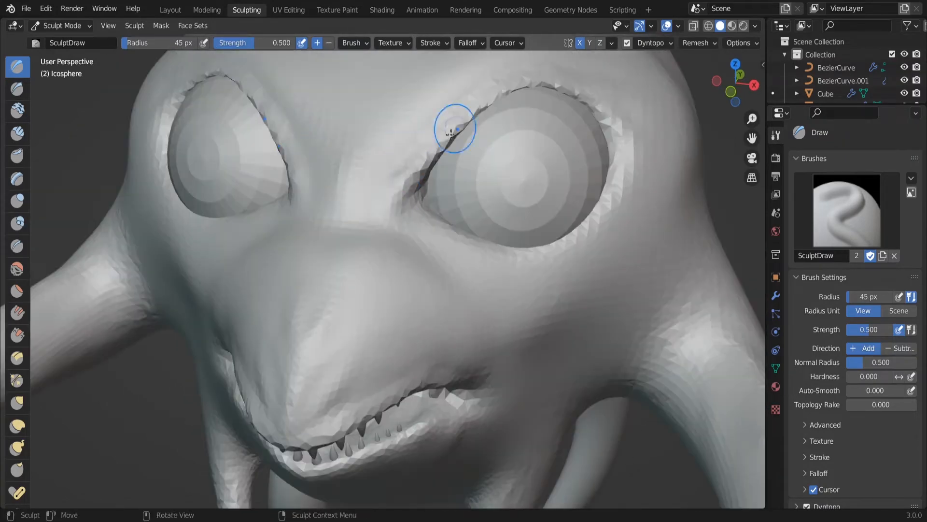
middle_click_drag(456, 129, 463, 192, "ctrl")
mouse_move(464, 193)
left_mouse_down()
mouse_move(559, 195)
mouse_move(595, 223)
mouse_move(439, 172)
mouse_move(359, 293)
left_mouse_up()
mouse_move(371, 226)
left_mouse_down()
mouse_move(356, 219)
mouse_move(525, 123)
left_mouse_up()
left_click_drag(360, 161, 340, 274, "shift")
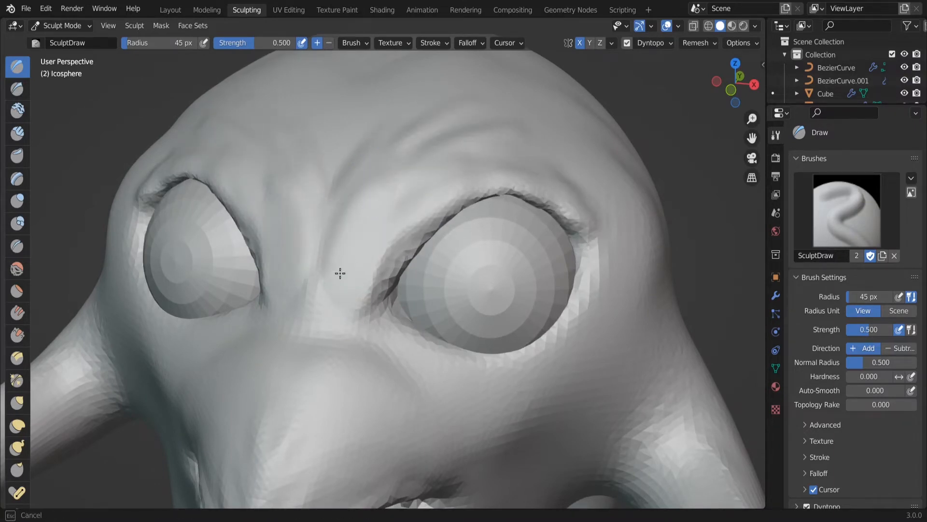
mouse_move(405, 207)
left_mouse_down("shift")
mouse_move(356, 331)
mouse_move(536, 203)
mouse_move(405, 270)
mouse_move(518, 196)
mouse_move(570, 213)
mouse_move(499, 180)
mouse_move(537, 169)
mouse_move(401, 245)
mouse_move(451, 205)
mouse_move(428, 212)
mouse_move(384, 297)
left_mouse_up("shift")
- Sculpt a raised eyelid rim around the edges of the mirrored eye sockets
mouse_move(407, 213)
middle_mouse_down()
mouse_move(468, 184)
mouse_move(459, 227)
mouse_move(322, 249)
middle_mouse_up()
middle_click_drag(407, 183, 483, 263)
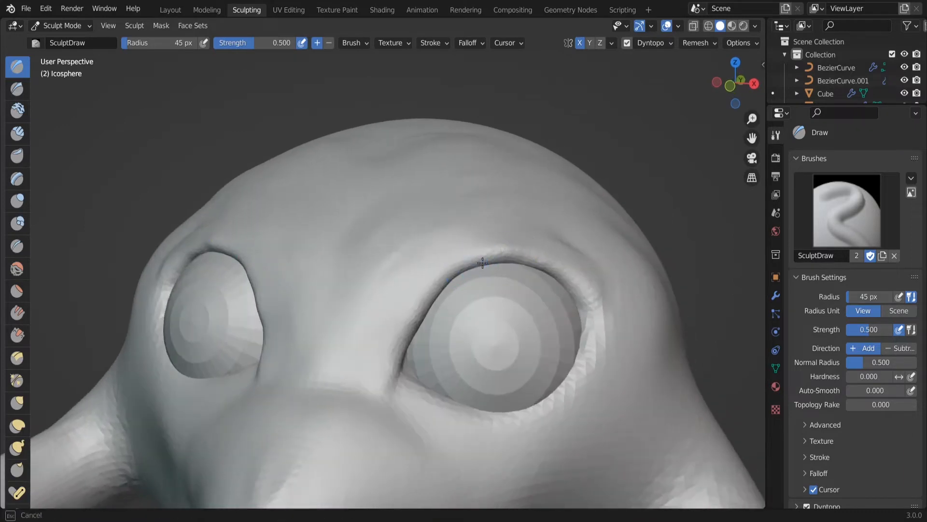
mouse_move(450, 277)
left_mouse_down()
mouse_move(404, 387)
mouse_move(468, 404)
mouse_move(451, 405)
mouse_move(589, 375)
mouse_move(599, 310)
mouse_move(594, 356)
mouse_move(556, 381)
mouse_move(610, 343)
mouse_move(462, 422)
left_mouse_up()
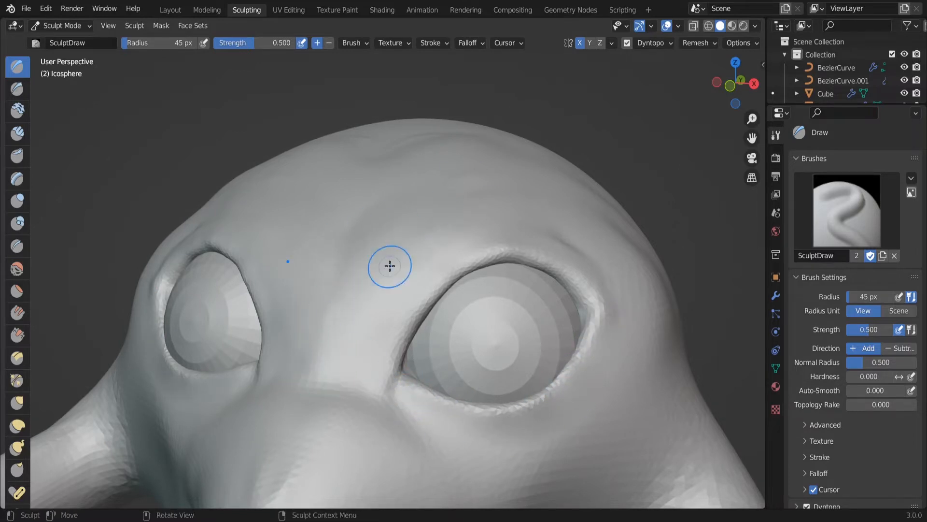
- Refine the forehead surface above the eyes and toward the temples
middle_click_drag(353, 234, 395, 293)
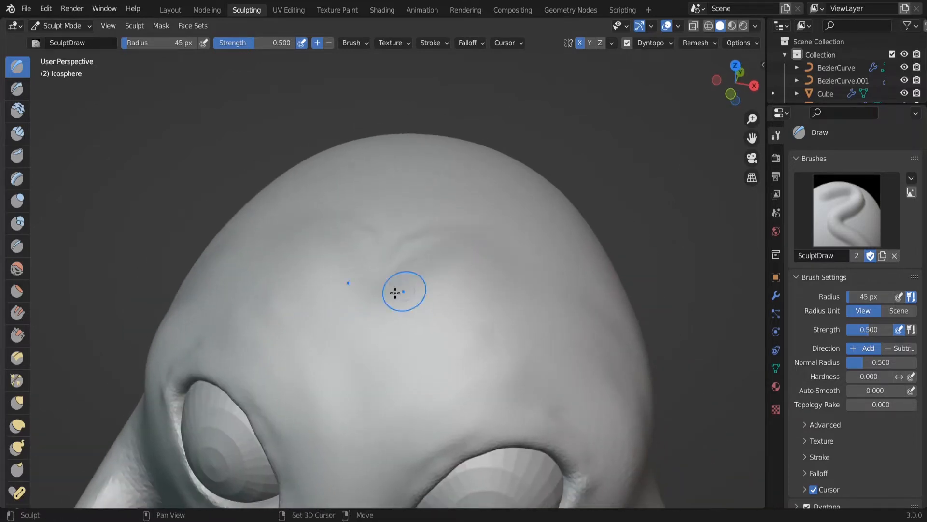
middle_click_drag(435, 375, 393, 358)
mouse_move(394, 358)
left_mouse_down()
mouse_move(414, 302)
mouse_move(409, 389)
left_mouse_up()
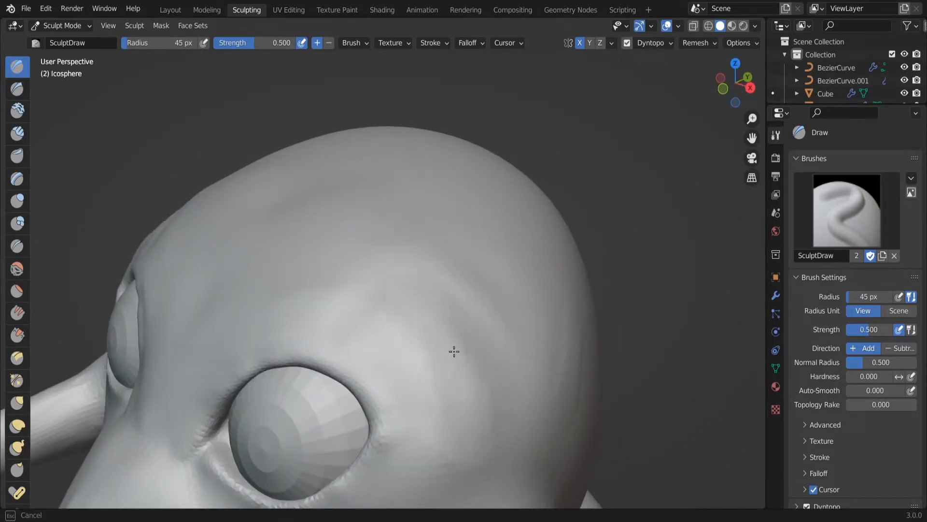
- Sculpt slanted brow folds between and above the eyes, and smooth them into the forehead
middle_click_drag(453, 454, 412, 369)
mouse_move(412, 368)
left_mouse_down()
mouse_move(465, 300)
mouse_move(599, 252)
left_mouse_up()
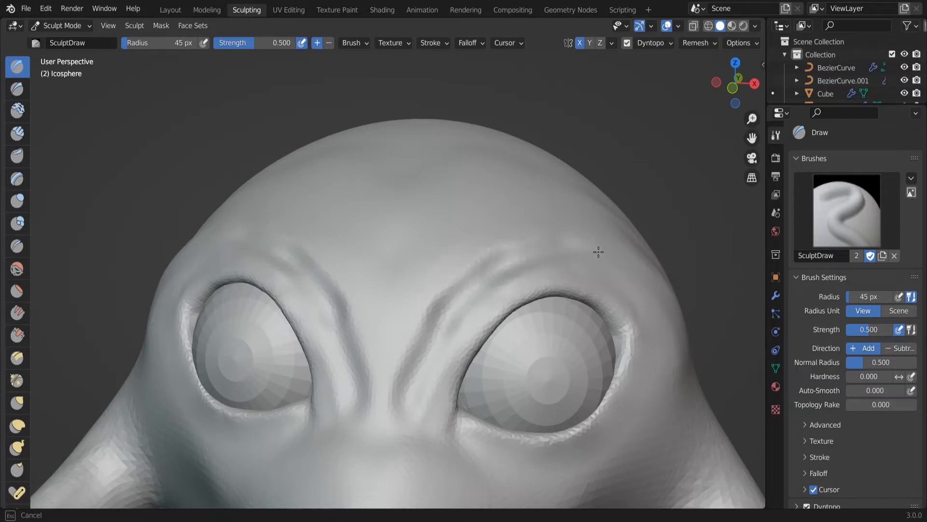
mouse_move(504, 269)
left_mouse_down("shift")
mouse_move(425, 314)
mouse_move(524, 235)
left_mouse_up("shift")
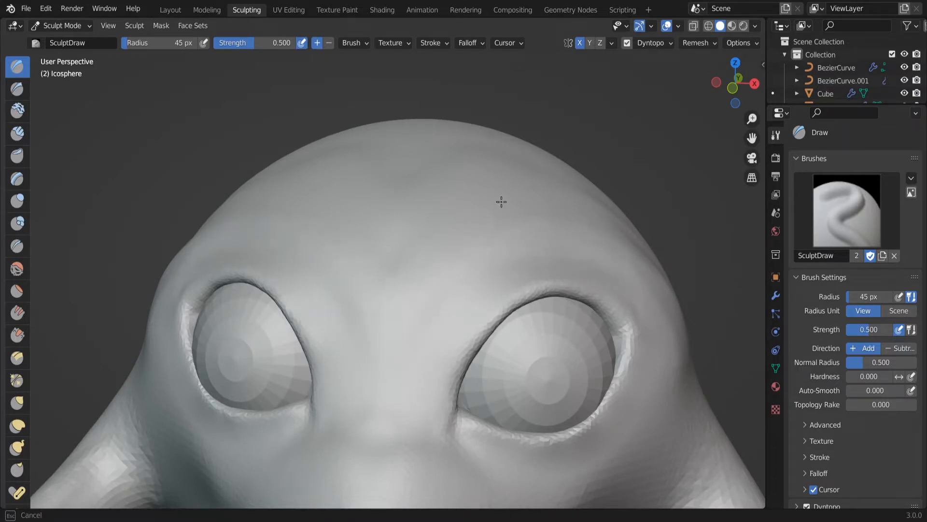
- Smooth the upper eyelid rims from the inner to the outer corners of the mirrored eye sockets
middle_click_drag(395, 306, 301, 345)
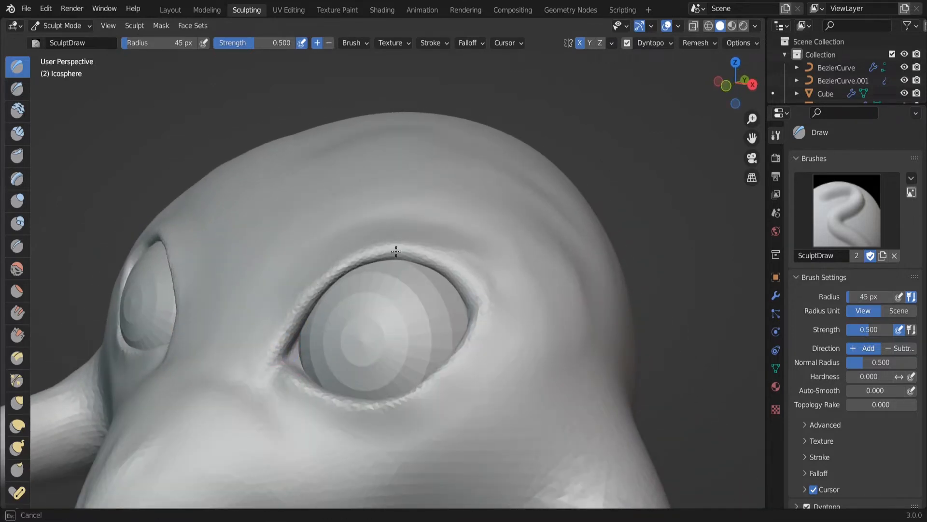
left_click_drag(396, 251, 481, 299, "shift")
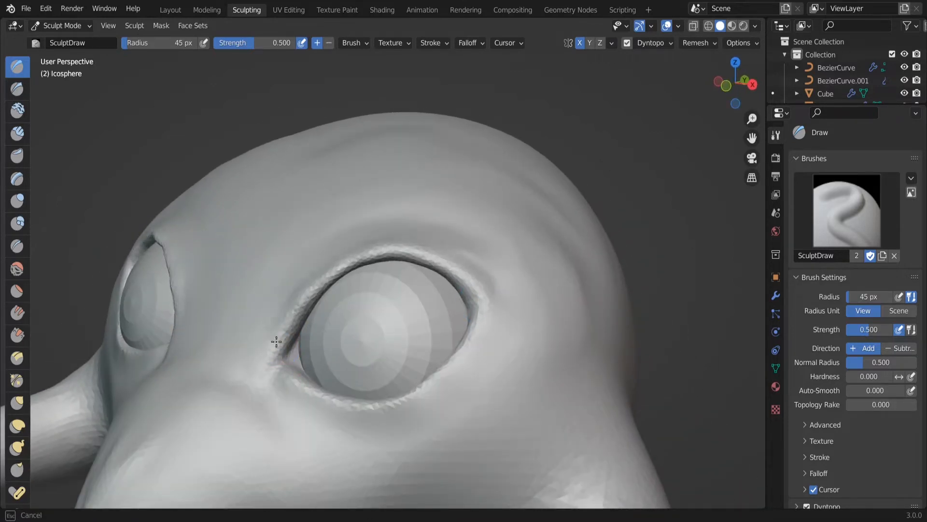
left_click_drag(276, 342, 294, 294, "shift")
middle_click_drag(385, 252, 464, 328)
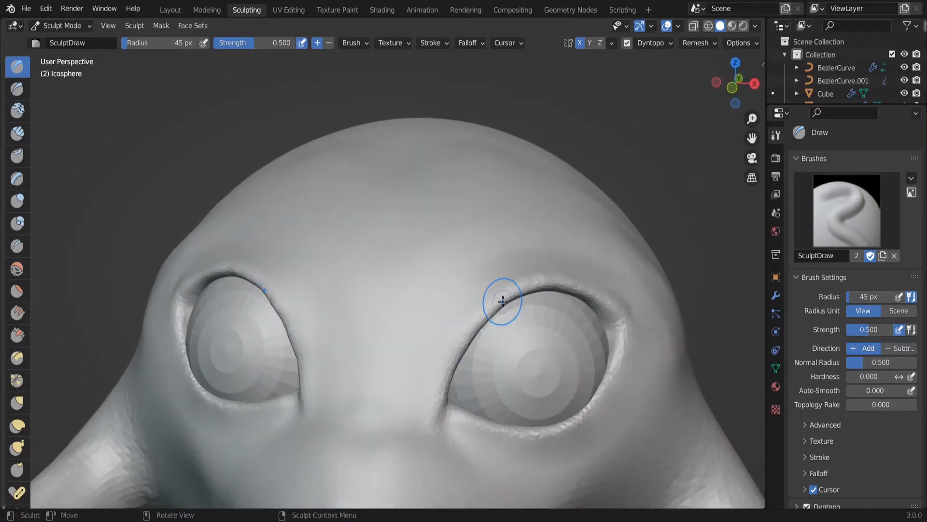
mouse_move(451, 433)
middle_mouse_down()
mouse_move(437, 361)
mouse_move(445, 427)
middle_mouse_up()
- Sculpt a mirrored brow stroke above each eye, running from the inner corner toward the outer brow
scroll(667, 198, "down", 5)
mouse_move(684, 208)
middle_mouse_down()
mouse_move(691, 164)
mouse_move(700, 231)
mouse_move(453, 246)
mouse_move(730, 97)
middle_mouse_up()
scroll(604, 193, "up", 3)
middle_click_drag(537, 208, 515, 265)
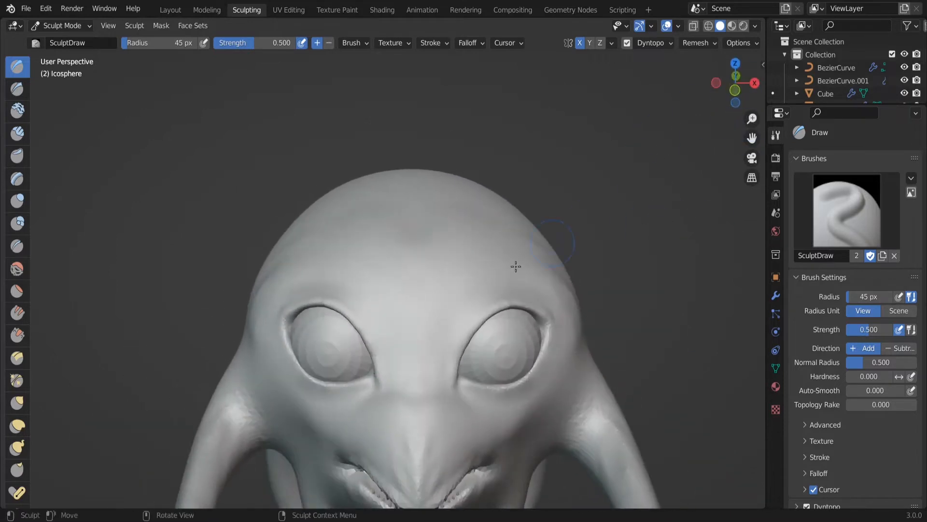
mouse_move(450, 363)
left_mouse_down()
mouse_move(456, 324)
mouse_move(547, 297)
left_mouse_up()
- Pull out mirrored large horns above the temples and smaller spikes across the top of the head with the Snake Hook brush
middle_click_drag(434, 315, 431, 325)
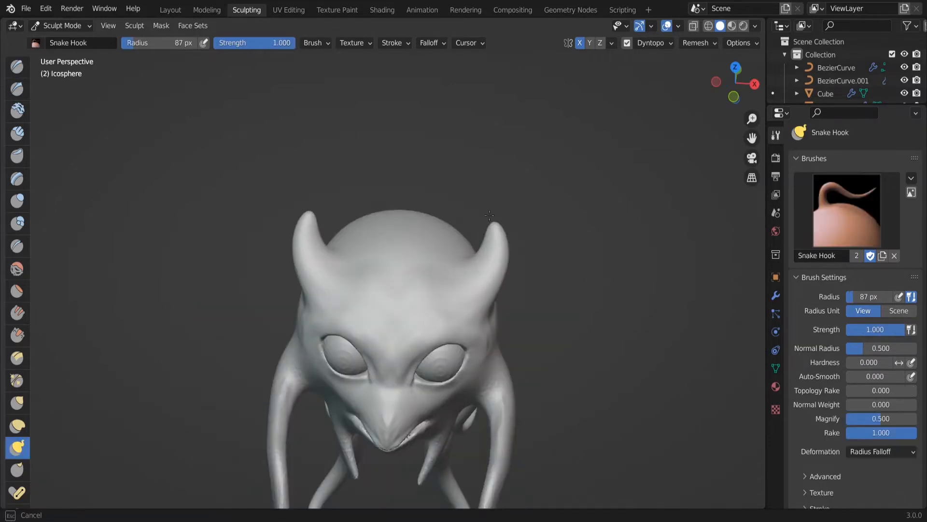
middle_click_drag(338, 290, 287, 272)
left_click_drag(287, 272, 393, 182)
mouse_move(393, 183)
middle_mouse_down()
mouse_move(394, 216)
mouse_move(311, 251)
mouse_move(334, 143)
middle_mouse_up()
left_click_drag(364, 182, 360, 128)
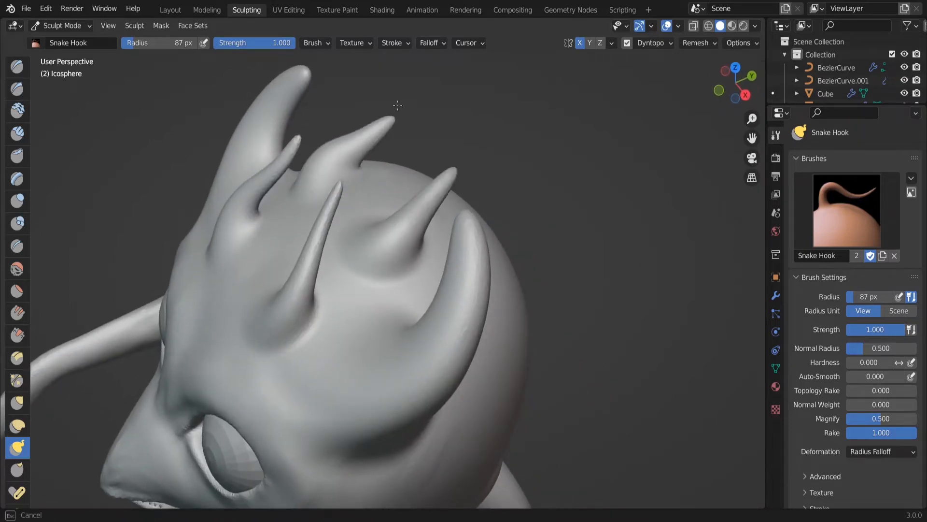
mouse_move(360, 128)
middle_mouse_down()
mouse_move(369, 170)
mouse_move(344, 249)
mouse_move(317, 266)
middle_mouse_up()
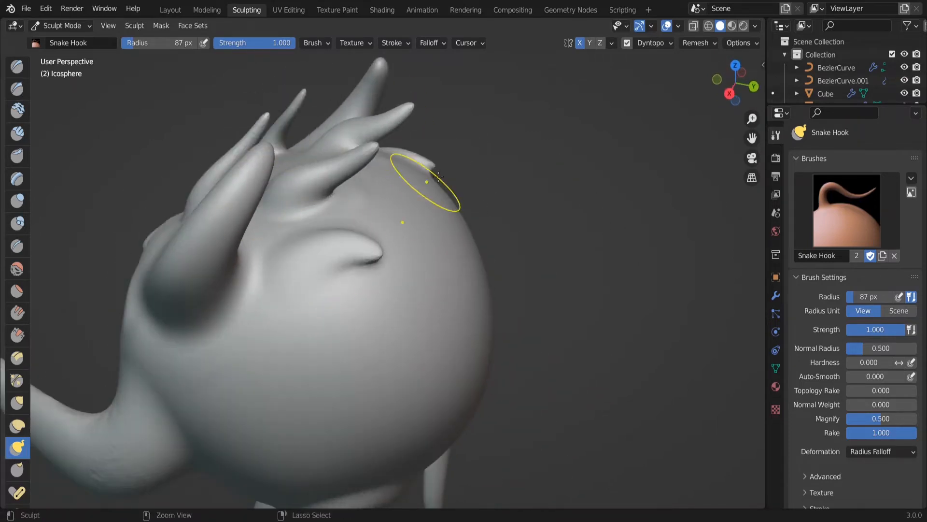
- Pull another mirrored pair of spikes out of the back of the head, and undo the extra last pull
left_click_drag(424, 182, 447, 263)
mouse_move(447, 263)
middle_mouse_down()
mouse_move(421, 261)
mouse_move(447, 277)
mouse_move(427, 261)
middle_mouse_up()
left_click_drag(329, 124, 346, 191)
key("ctrl+z")
- Sculpt raised skin ridges around the bases of the large horns with the Draw brush at 45 px radius
left_click(17, 67)
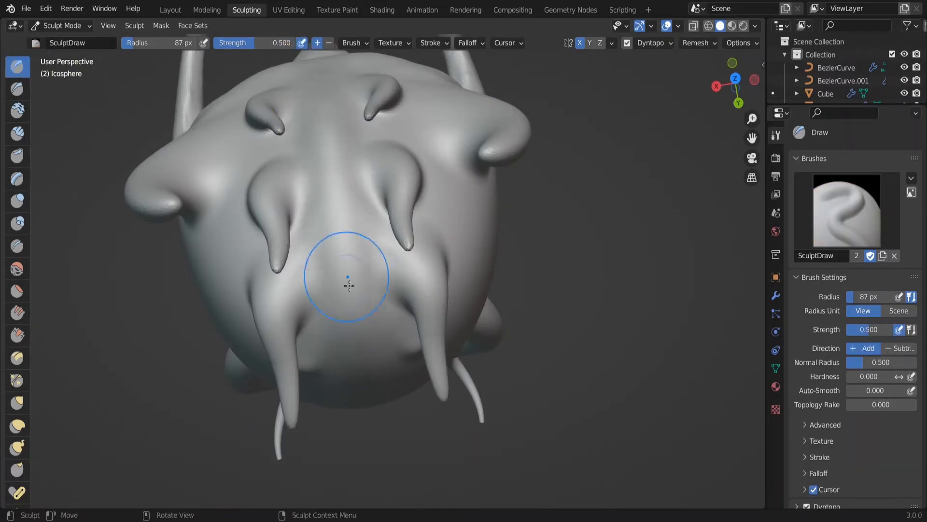
middle_click_drag(346, 277, 338, 207)
middle_click_drag(349, 245, 371, 240)
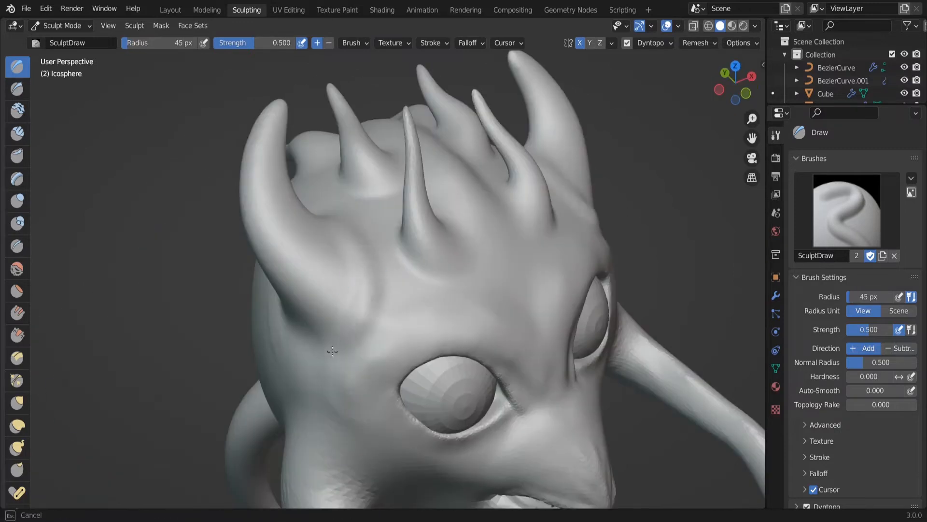
mouse_move(333, 351)
middle_mouse_down()
mouse_move(458, 297)
mouse_move(431, 283)
middle_mouse_up()
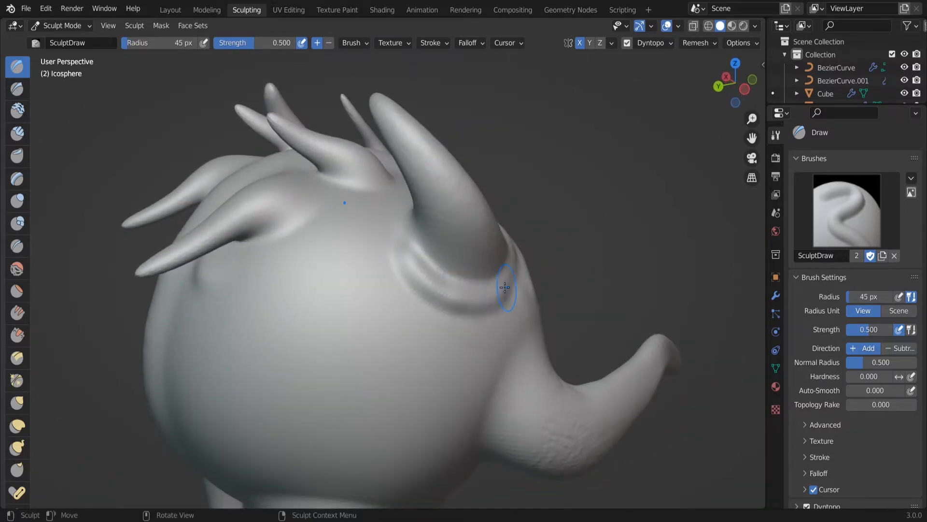
middle_click_drag(504, 287, 444, 223)
middle_click_drag(491, 261, 436, 250)
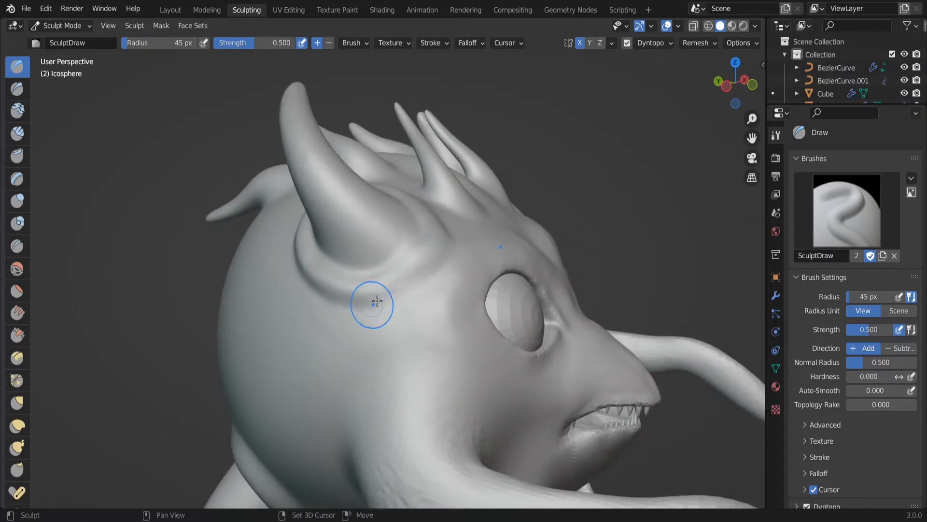
middle_click_drag(377, 301, 464, 279)
- Sculpt skin folds across the temples between the large horn bases and the eyes
middle_click_drag(383, 259, 310, 207)
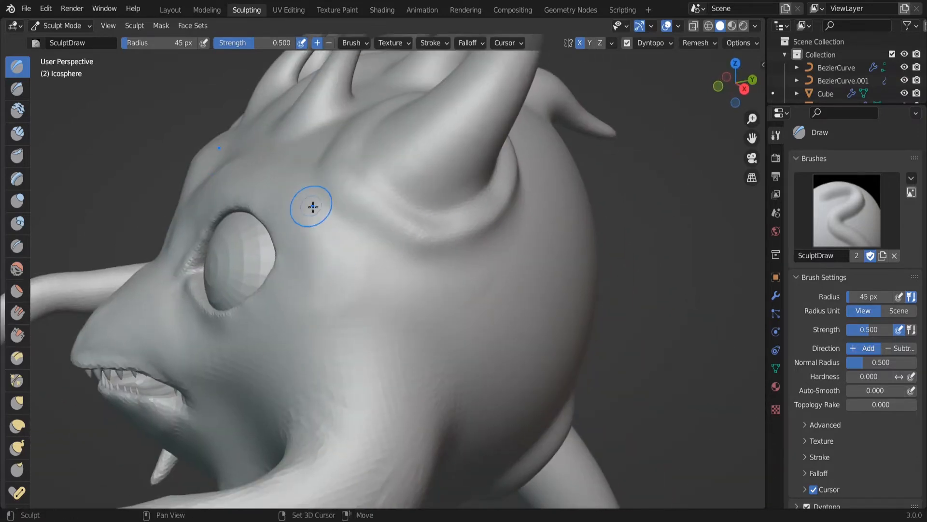
middle_click_drag(350, 304, 407, 347)
middle_click_drag(357, 323, 380, 214)
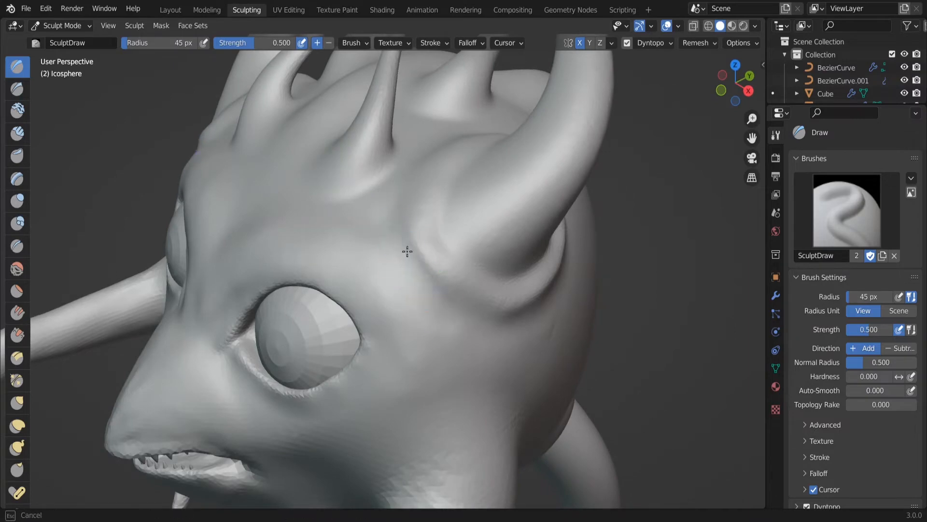
middle_click_drag(417, 344, 470, 300)
mouse_move(404, 317)
middle_mouse_down()
mouse_move(472, 300)
mouse_move(460, 273)
middle_mouse_up()
- Sculpt furrows between the eyes and curved brow ridges running up the forehead toward the front spikes
mouse_move(522, 209)
middle_mouse_down()
mouse_move(500, 295)
mouse_move(526, 258)
middle_mouse_up()
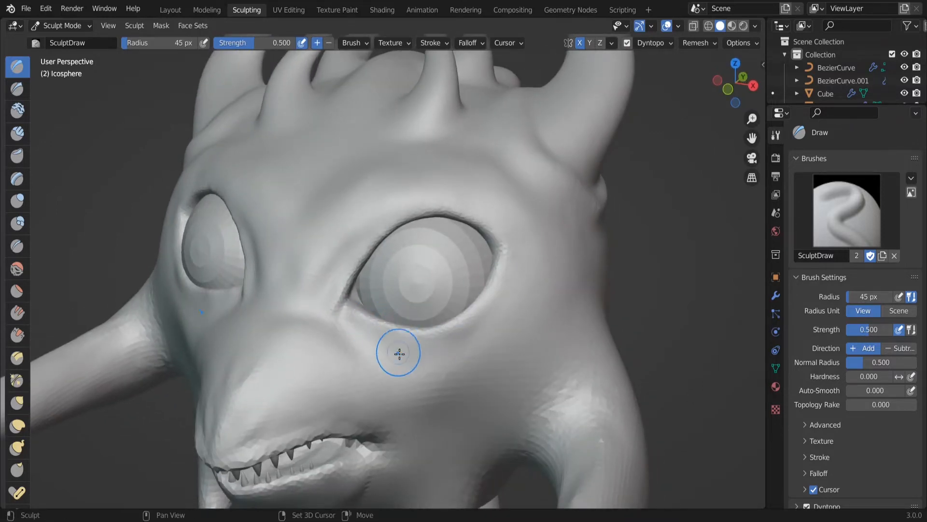
middle_click_drag(451, 325, 491, 295)
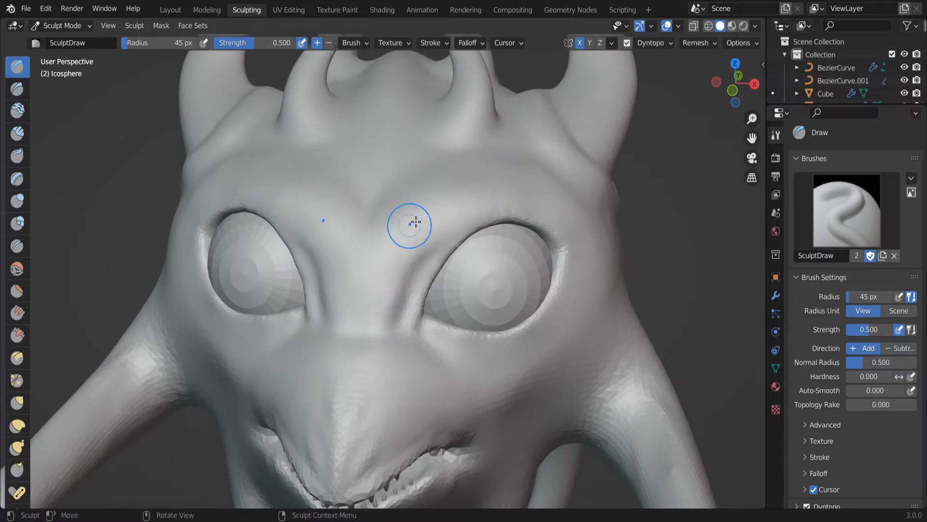
middle_click_drag(416, 223, 405, 250)
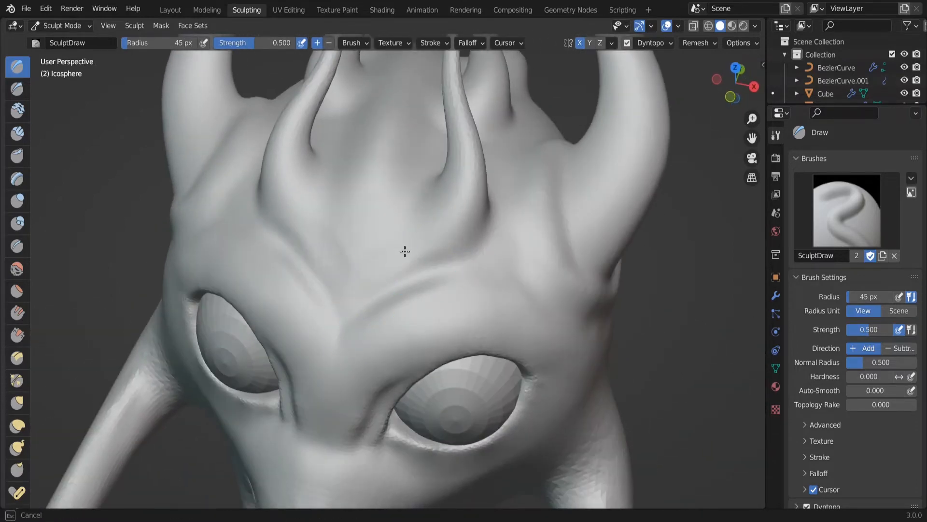
- Open the head mesh for editing in the Layout workspace and circle-select the faces around the front of one large horn's base
key("ctrl+Page_Up")
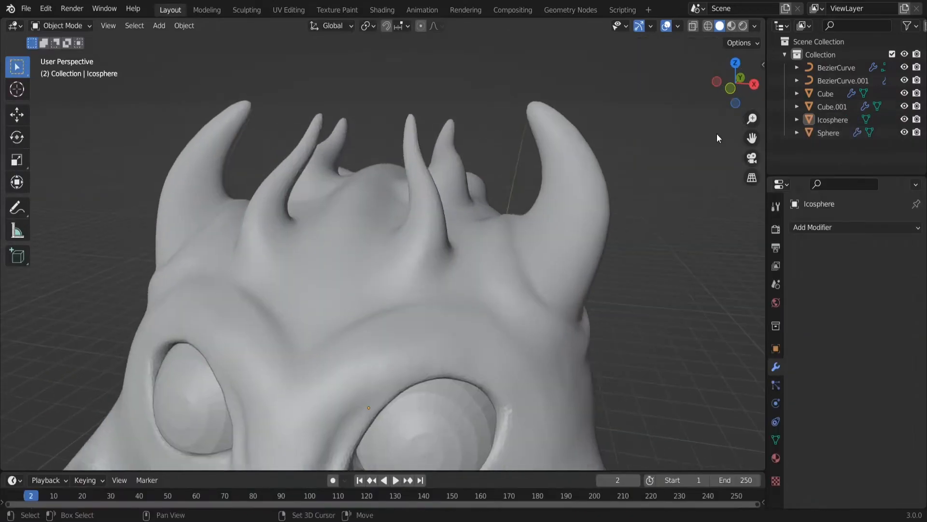
key("Tab")
key("alt+a")
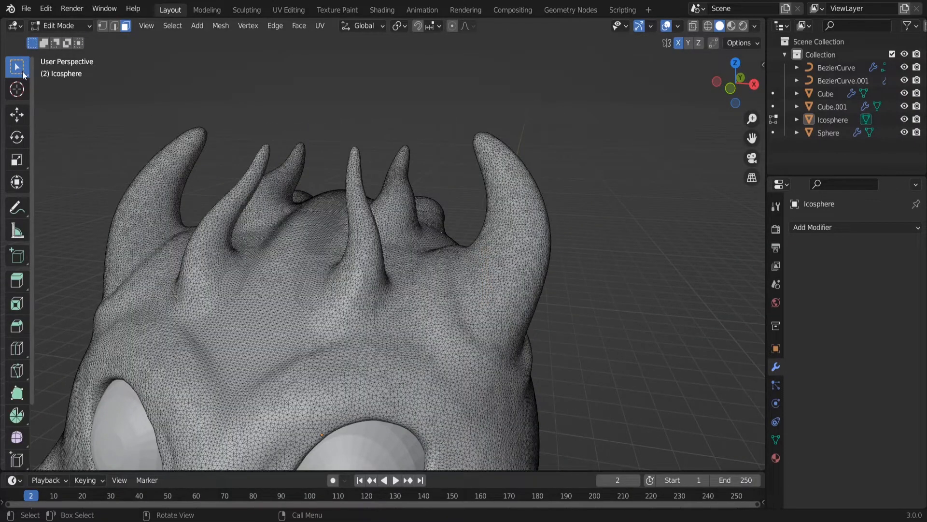
left_click_drag(16, 66, 72, 124)
middle_click_drag(489, 259, 463, 220)
left_click_drag(464, 220, 477, 296)
middle_click_drag(477, 295, 468, 252)
left_click_drag(473, 280, 492, 353)
middle_click_drag(493, 353, 463, 254)
left_click(430, 333)
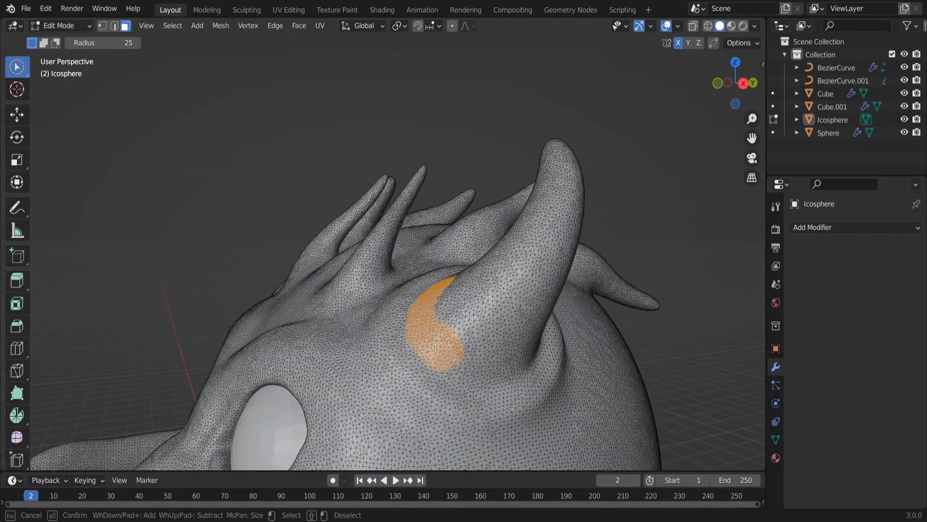
middle_click_drag(431, 333, 379, 333)
left_click_drag(437, 331, 441, 330)
- Extend the face selection around the outer and rear sides of the large horn's base
middle_click_drag(440, 330, 298, 347)
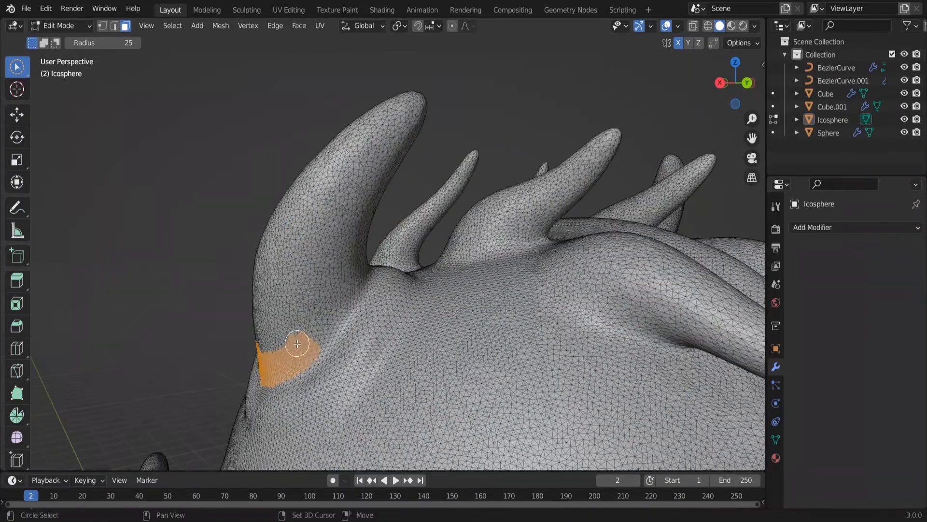
left_click_drag(298, 347, 342, 299)
middle_click_drag(342, 298, 262, 309)
left_click_drag(263, 309, 285, 294)
mouse_move(285, 294)
middle_mouse_down()
mouse_move(242, 311)
mouse_move(457, 189)
mouse_move(322, 285)
middle_mouse_up()
left_click_drag(322, 286, 363, 258)
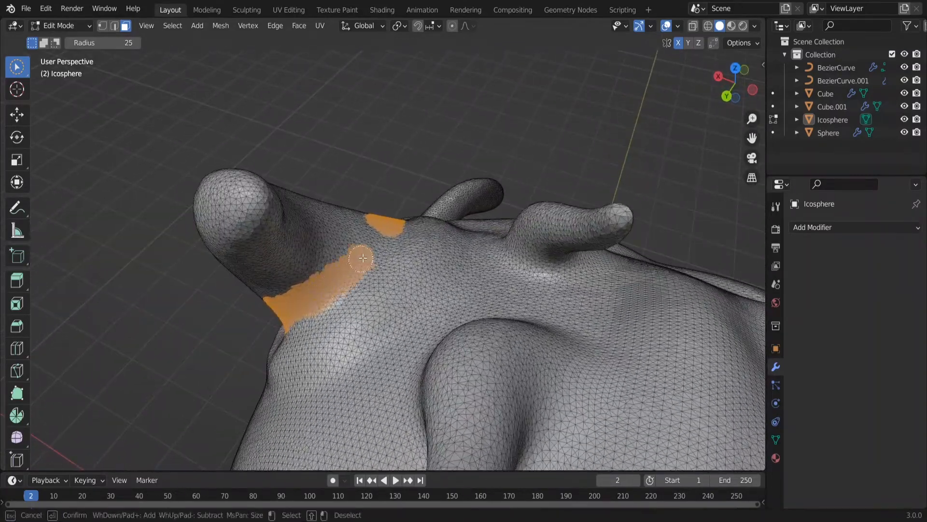
middle_click_drag(382, 231, 196, 232)
- Add the large horn's front and outer faces to the selection, from the base up to the tip
left_click_drag(430, 162, 448, 285)
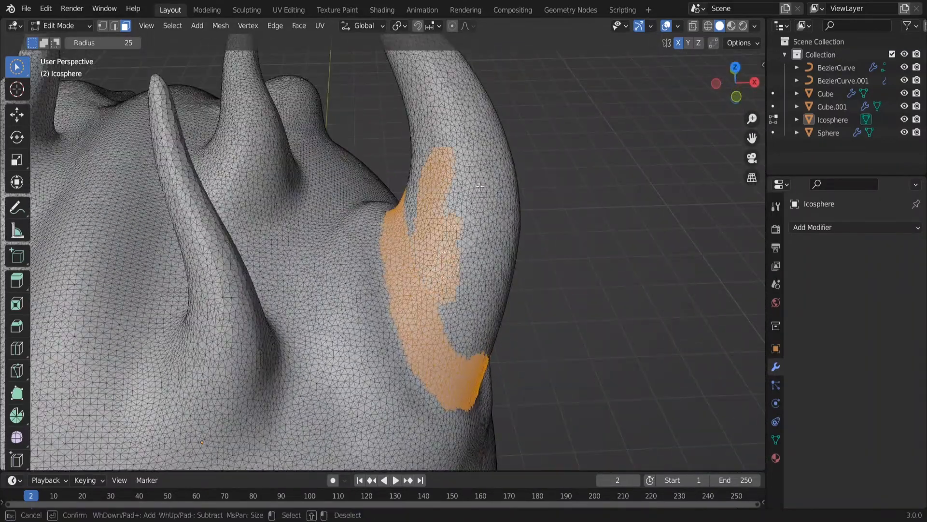
middle_click_drag(478, 186, 475, 145)
left_click_drag(380, 88, 400, 131)
left_click_drag(457, 129, 504, 299)
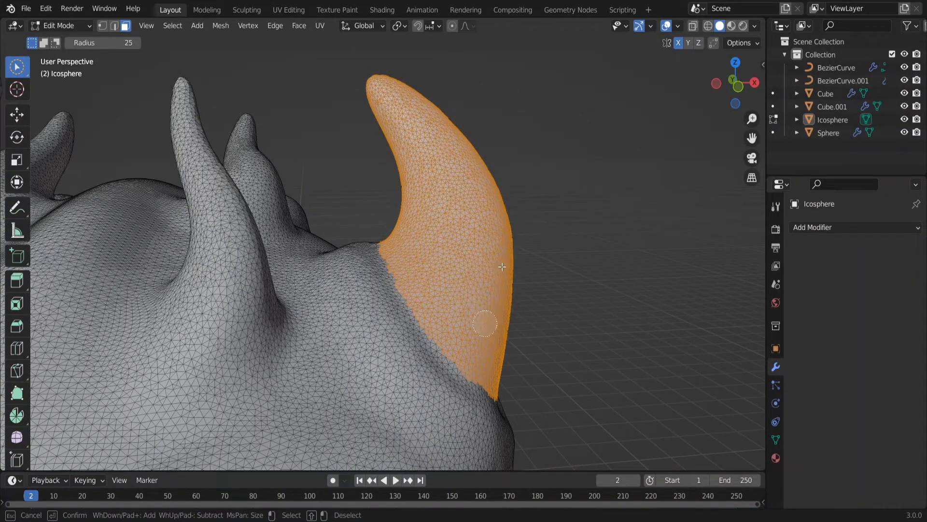
middle_click_drag(502, 267, 326, 276)
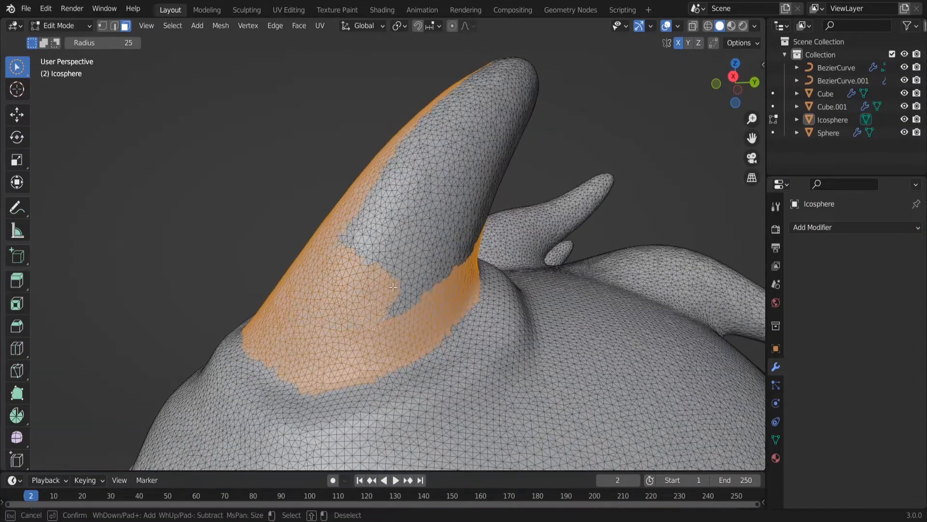
mouse_move(393, 287)
left_mouse_down()
mouse_move(463, 95)
mouse_move(519, 84)
mouse_move(489, 184)
left_mouse_up()
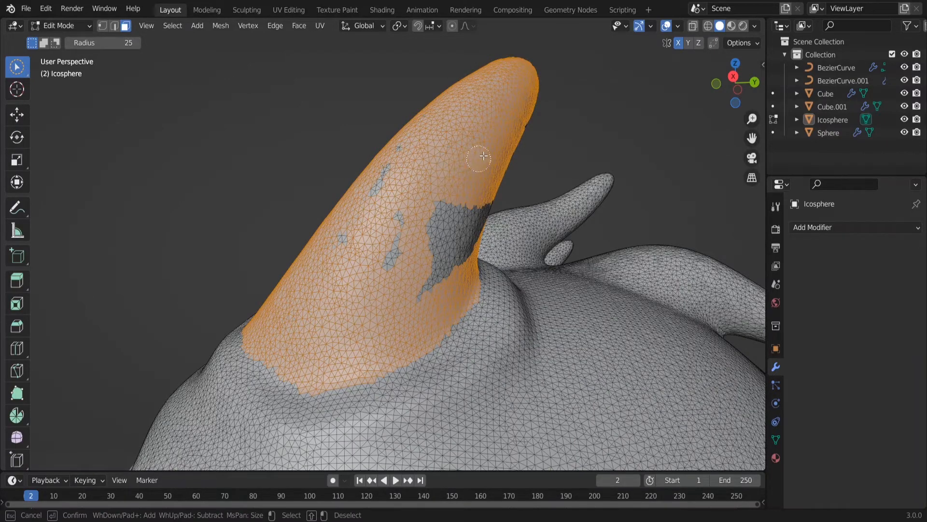
- Complete the selection by adding the remaining faces on the rear and inner sides of the large horn
middle_click_drag(417, 144, 305, 214)
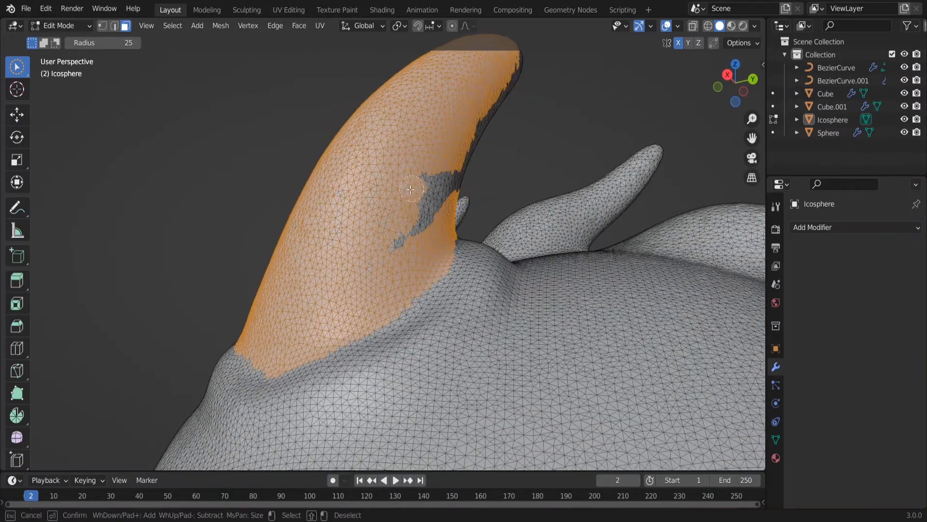
middle_click_drag(429, 177, 323, 236)
left_click_drag(292, 211, 343, 148)
middle_click_drag(435, 126, 364, 183)
mouse_move(270, 80)
left_mouse_down()
mouse_move(262, 149)
mouse_move(277, 144)
left_mouse_up()
mouse_move(283, 186)
middle_mouse_down()
mouse_move(307, 169)
mouse_move(486, 378)
mouse_move(414, 242)
mouse_move(650, 352)
mouse_move(546, 265)
mouse_move(542, 308)
middle_mouse_up()
- Try separating the selected horn faces into their own object and moving it, and undo back to the face selection
key("p")
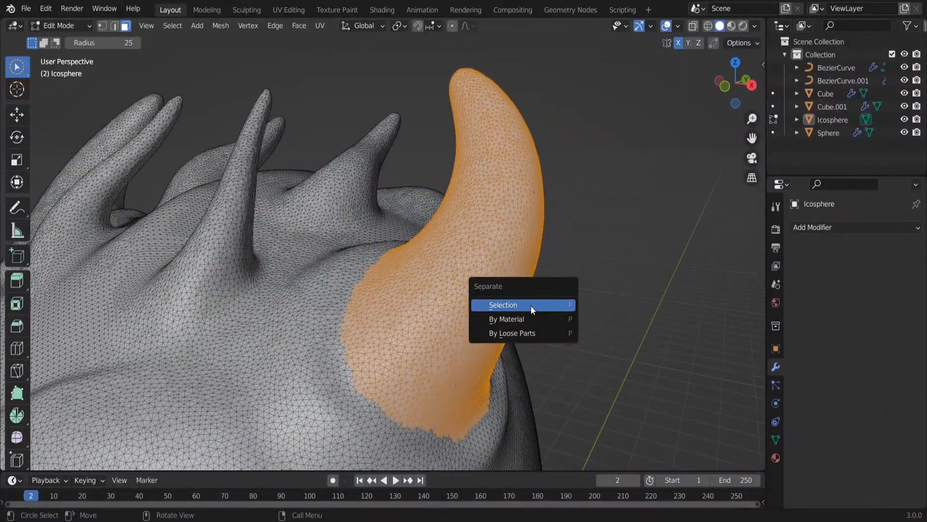
left_click(531, 305)
key("Tab")
left_click(539, 274)
key("g")
left_click(675, 264)
key("ctrl+z")
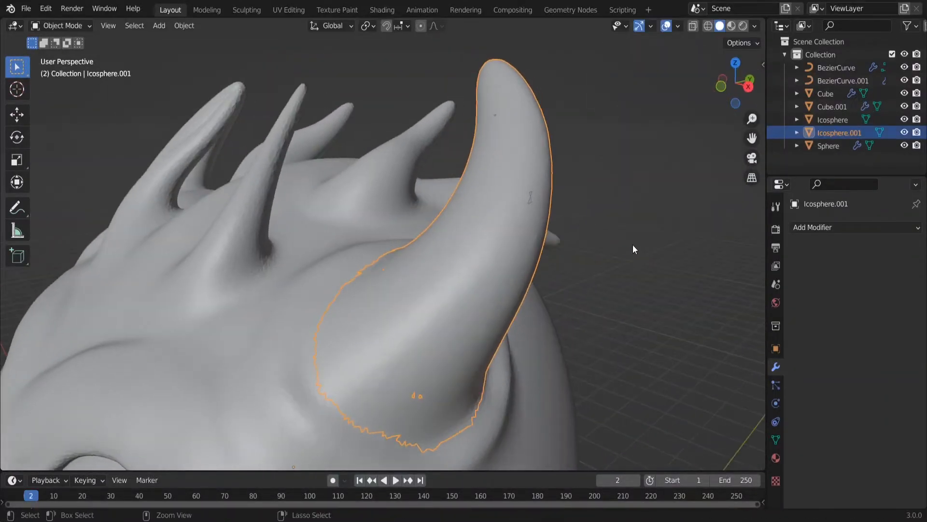
key("ctrl+z")
key("ctrl+z")
key("ctrl+z")
- Grow the horn's face selection with Select More and separate it into its own object
middle_click_drag(603, 227, 620, 194)
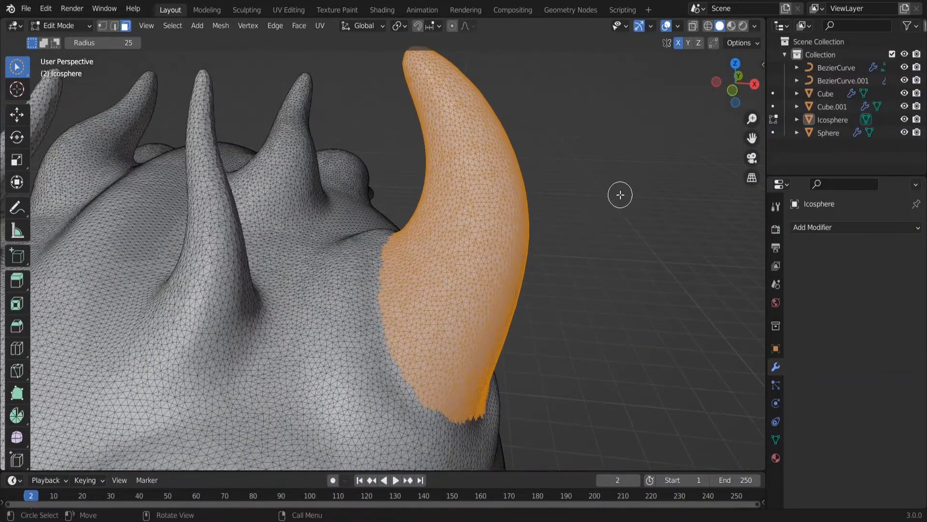
left_click(167, 27)
mouse_move(217, 218)
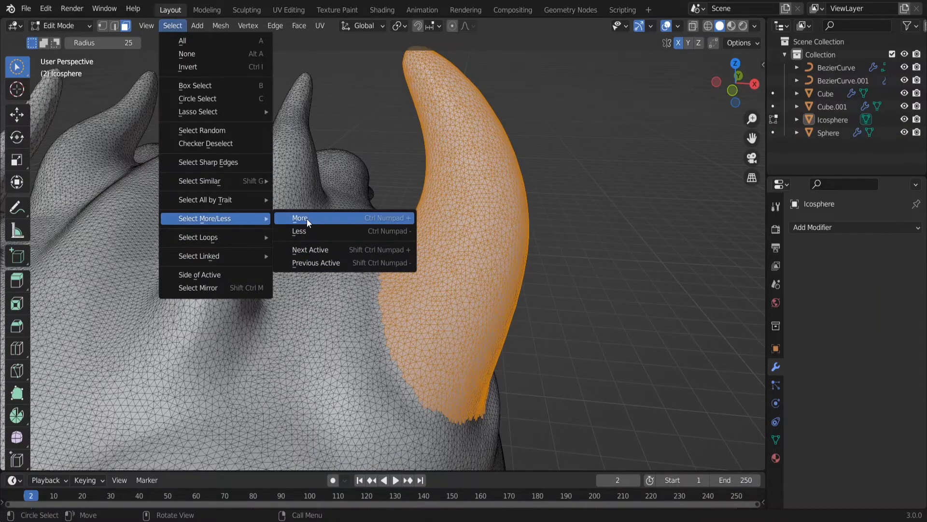
left_click(306, 219)
middle_click_drag(290, 230, 512, 145)
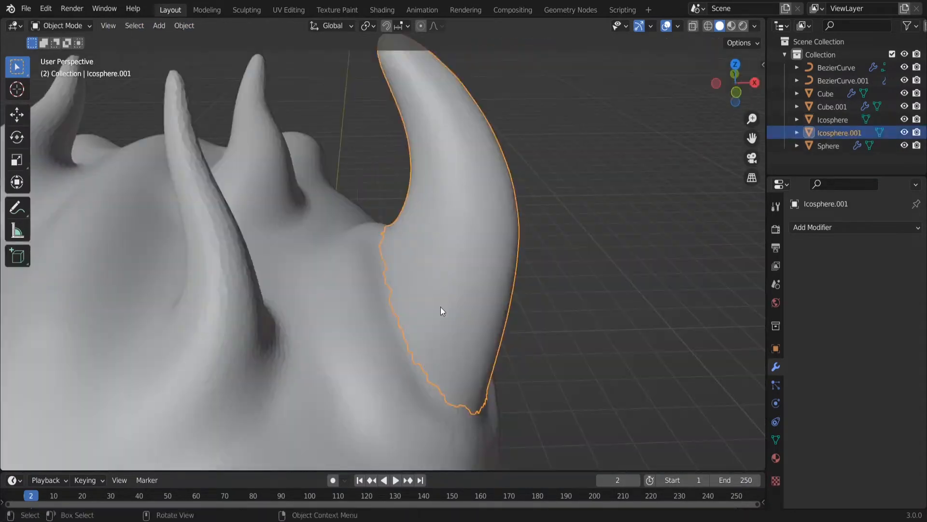
- Extrude the separated horn's open base edge about 0.07 m into the head
key("e")
key("alt+z")
key("g")
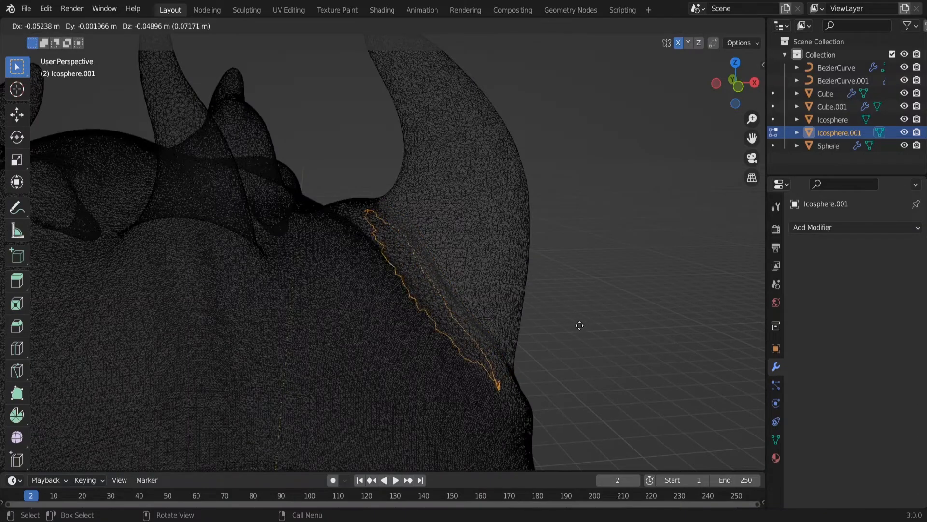
left_click(580, 325)
middle_click_drag(594, 282, 563, 282)
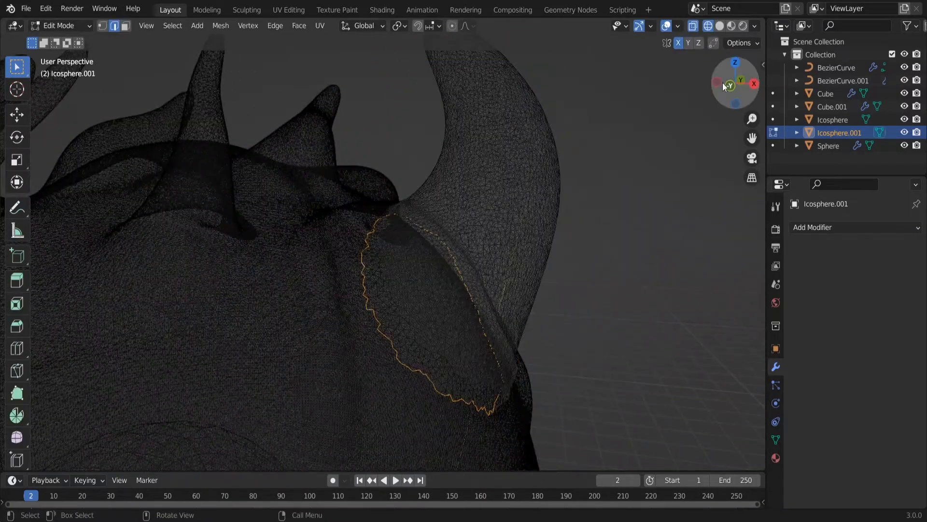
mouse_move(724, 87)
left_mouse_down()
mouse_move(711, 54)
mouse_move(642, 147)
mouse_move(651, 156)
left_mouse_up()
key("shift+z")
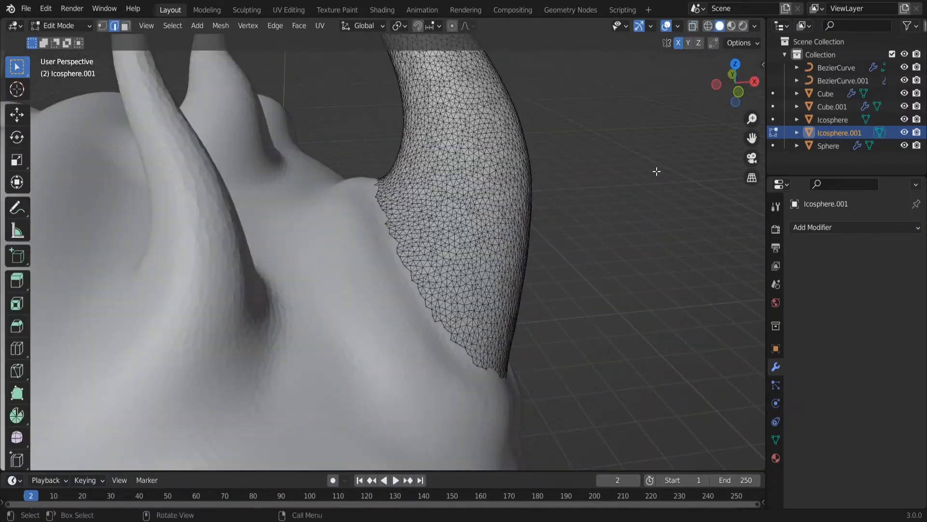
- Edit the head mesh in wireframe shading and move the open edge of its horn hole about 0.07 m into the head
key("Tab")
left_click(425, 333)
key("Tab")
middle_click_drag(607, 227, 541, 227)
middle_click_drag(498, 257, 549, 218)
key("shift+z")
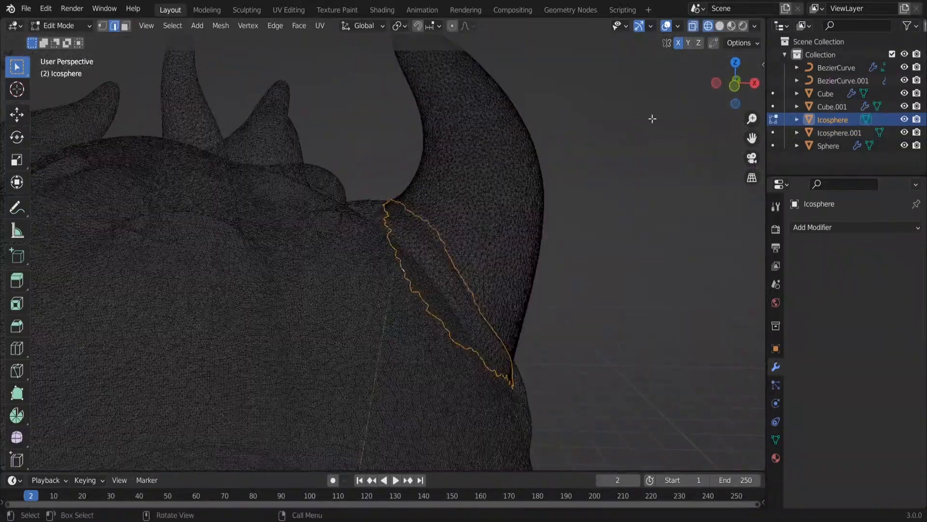
key("g")
key("Escape")
key("g")
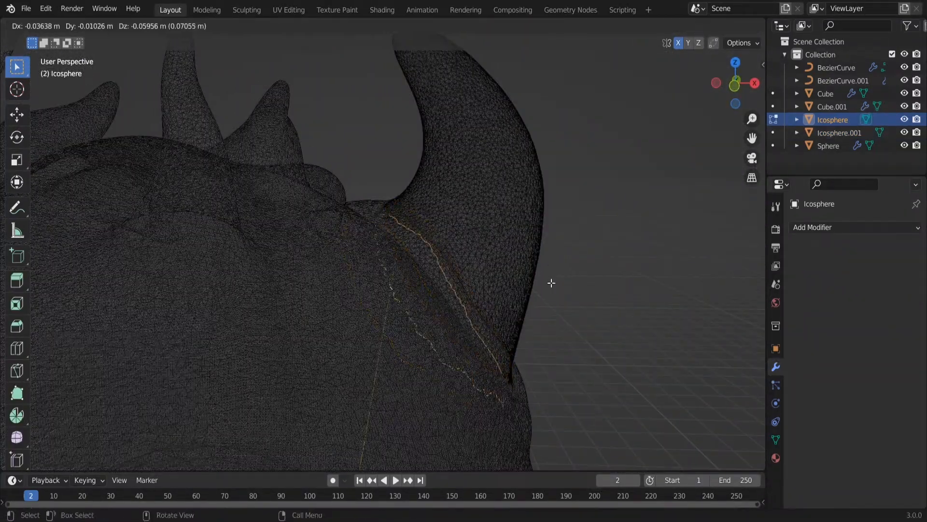
left_click(552, 283)
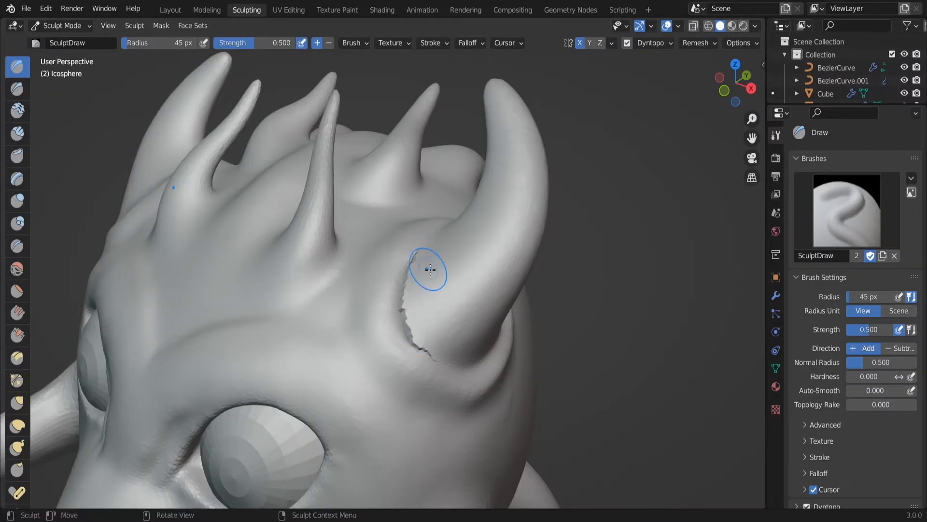
- Switch sculpting from the head to the separated large horn and enable Dyntopo on it
middle_click_drag(431, 269, 294, 342)
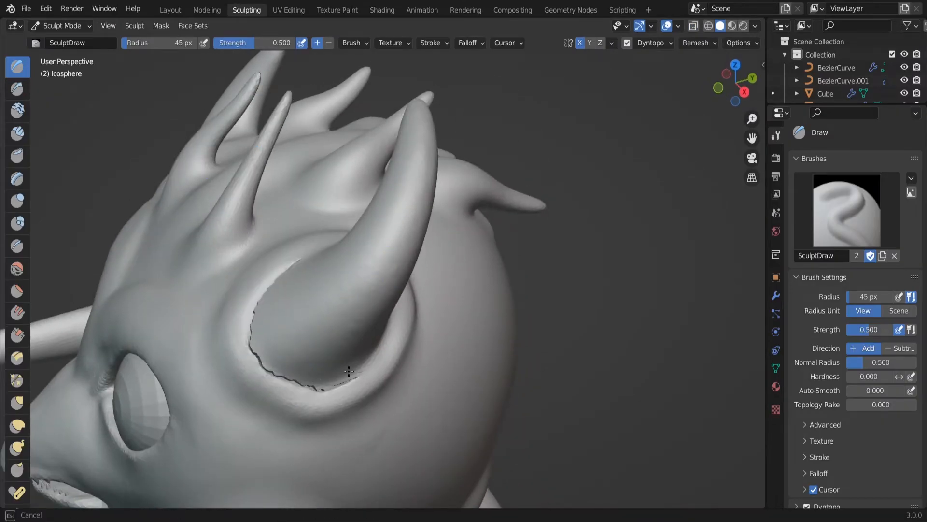
mouse_move(349, 371)
middle_mouse_down()
mouse_move(222, 355)
mouse_move(227, 382)
mouse_move(466, 304)
mouse_move(498, 359)
mouse_move(517, 280)
middle_mouse_up()
key("Tab")
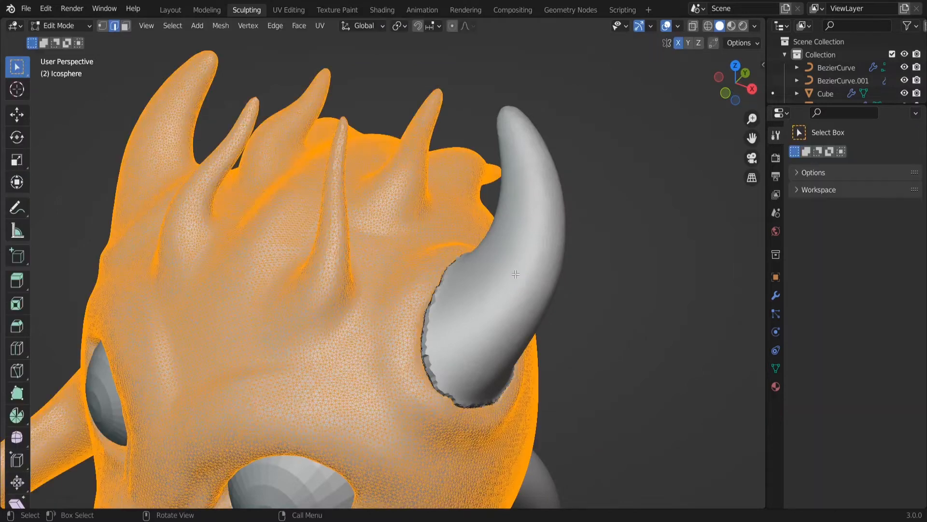
key("Tab")
key("alt+q")
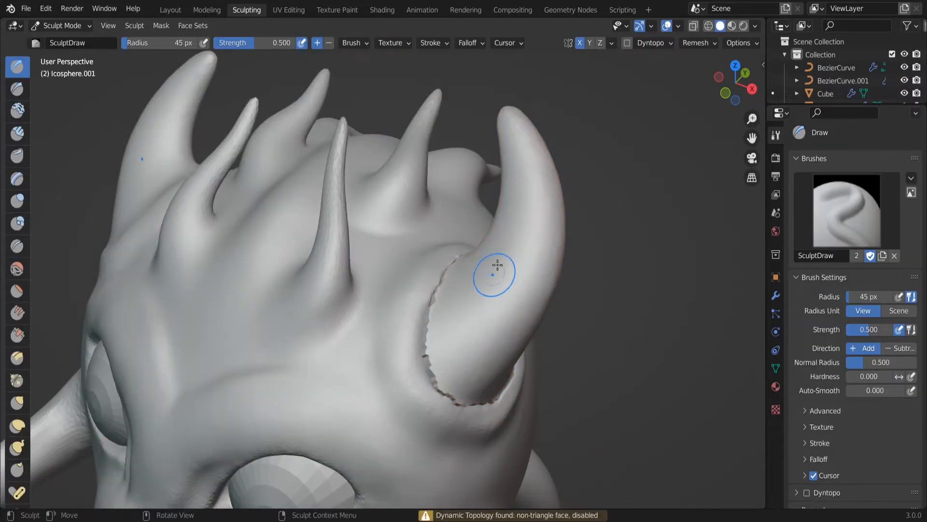
left_click(628, 44)
left_click(650, 43)
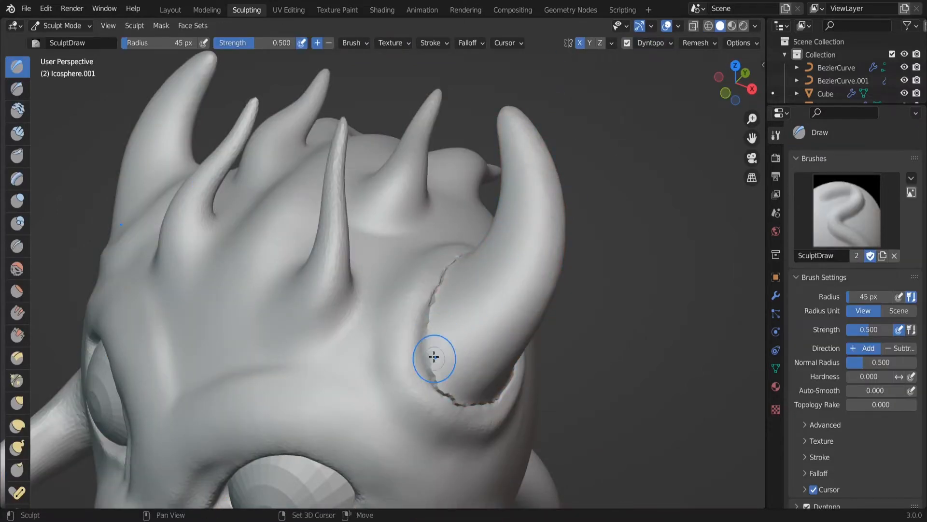
- Smooth the jagged edge around the large horn's base and switch sculpting back to the head
mouse_move(446, 383)
middle_mouse_down()
mouse_move(299, 269)
mouse_move(322, 275)
mouse_move(219, 211)
mouse_move(224, 149)
mouse_move(327, 194)
middle_mouse_up()
mouse_move(246, 280)
middle_mouse_down()
mouse_move(325, 233)
mouse_move(456, 279)
middle_mouse_up()
mouse_move(487, 223)
middle_mouse_down()
mouse_move(548, 352)
mouse_move(472, 259)
mouse_move(407, 280)
mouse_move(409, 317)
mouse_move(398, 344)
mouse_move(352, 321)
middle_mouse_up()
key("alt+q")
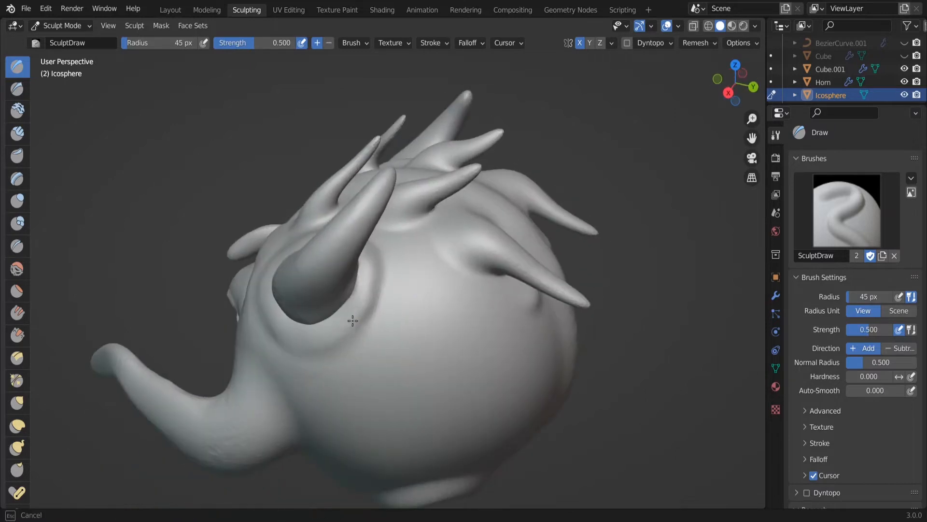
- Build up a raised ridge on the head around the front and outer sides of the large horn's base with the Draw brush at 74 px
mouse_move(300, 339)
middle_mouse_down()
mouse_move(421, 335)
mouse_move(265, 300)
mouse_move(515, 264)
middle_mouse_up()
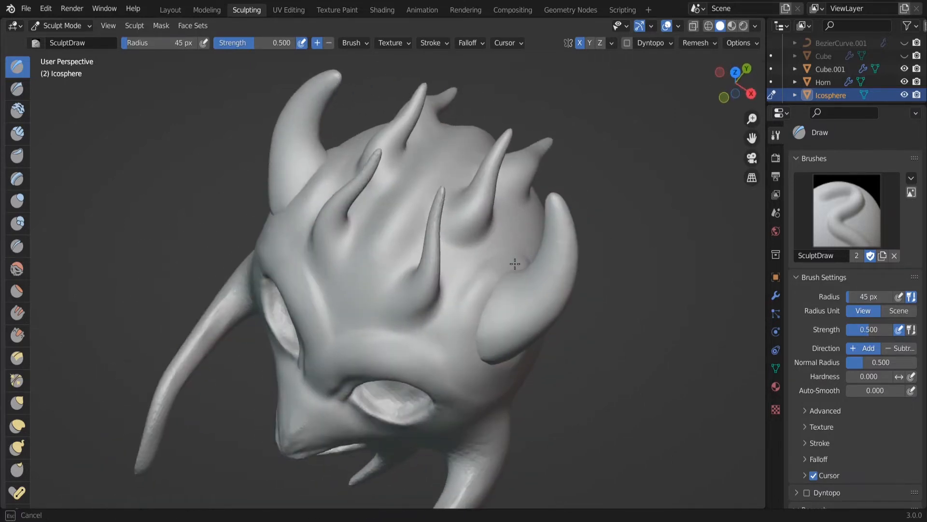
middle_click_drag(456, 377, 370, 238)
mouse_move(511, 284)
left_mouse_down()
mouse_move(531, 230)
mouse_move(540, 338)
mouse_move(570, 366)
left_mouse_up()
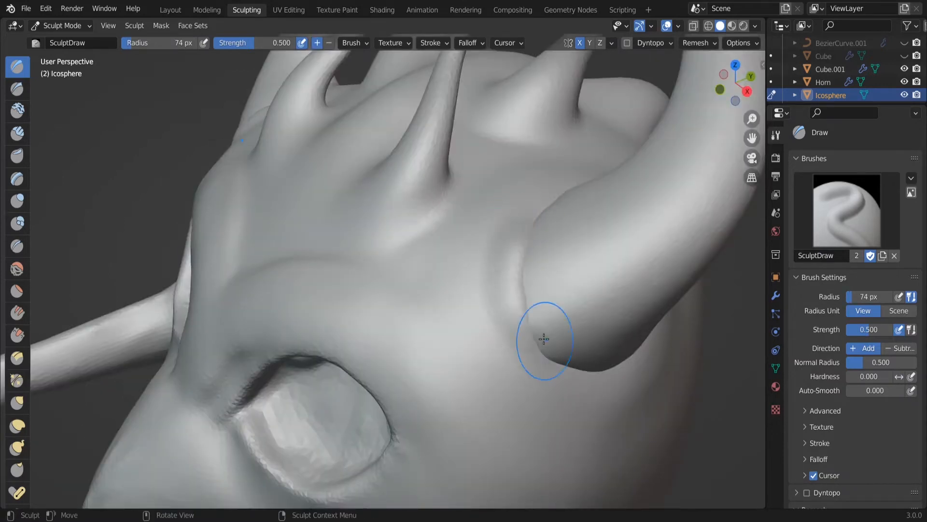
mouse_move(603, 305)
middle_mouse_down()
mouse_move(553, 285)
mouse_move(550, 297)
middle_mouse_up()
mouse_move(392, 422)
left_mouse_down()
mouse_move(354, 409)
mouse_move(332, 383)
mouse_move(362, 283)
left_mouse_up()
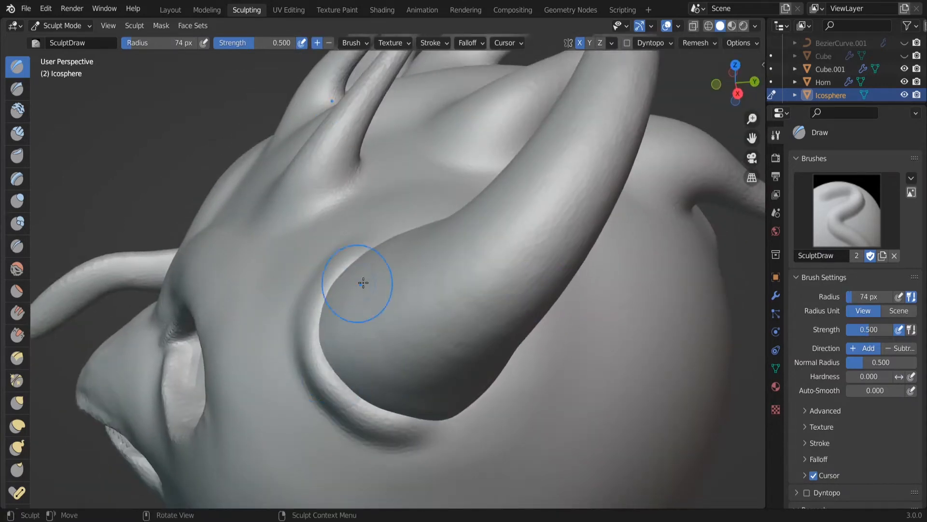
middle_click_drag(363, 283, 323, 353)
mouse_move(322, 354)
left_mouse_down()
mouse_move(425, 290)
mouse_move(314, 360)
left_mouse_up()
mouse_move(314, 360)
middle_mouse_down()
mouse_move(307, 279)
mouse_move(405, 255)
middle_mouse_up()
left_click_drag(405, 255, 469, 251)
middle_click_drag(469, 251, 418, 219)
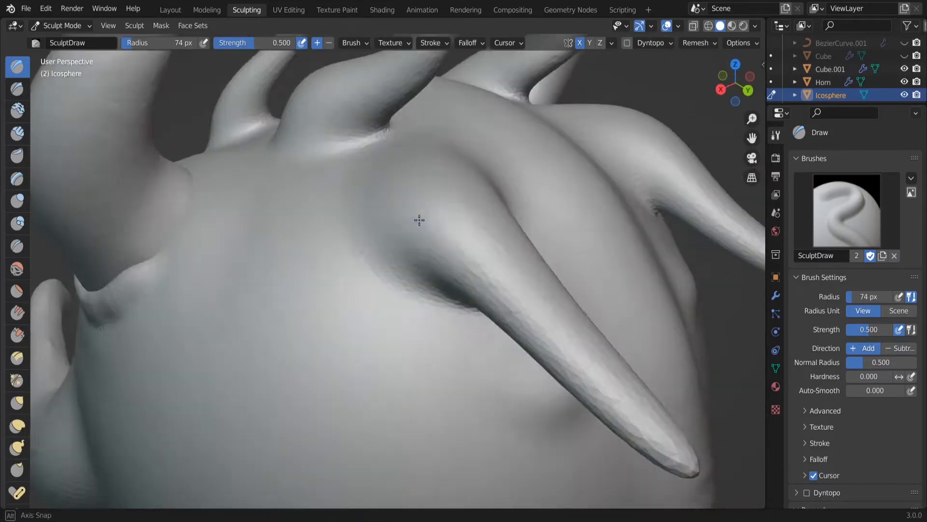
- Extend the raised ridge around the rear and inner sides of the large horn's base
middle_click_drag(189, 262, 606, 274)
mouse_move(605, 274)
left_mouse_down()
mouse_move(628, 269)
mouse_move(591, 315)
mouse_move(594, 344)
left_mouse_up()
middle_click_drag(594, 344, 670, 239)
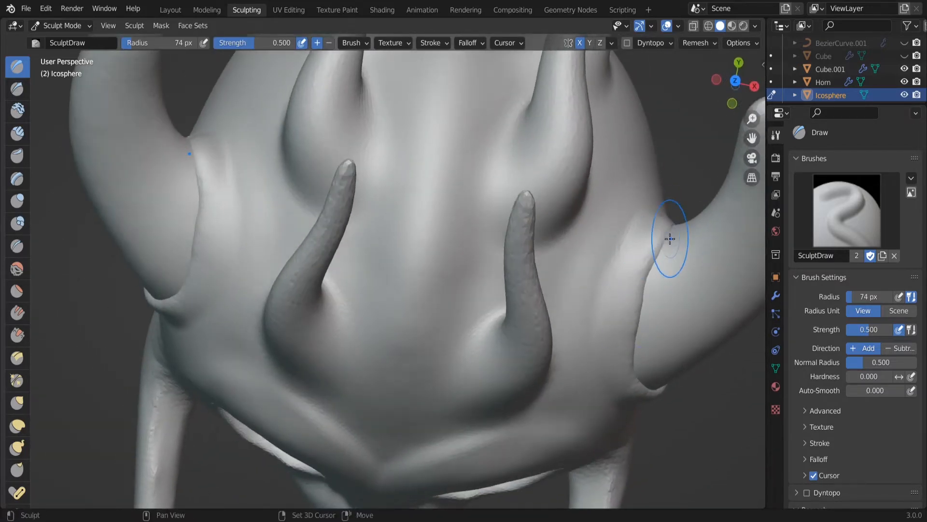
middle_click_drag(643, 290, 598, 232)
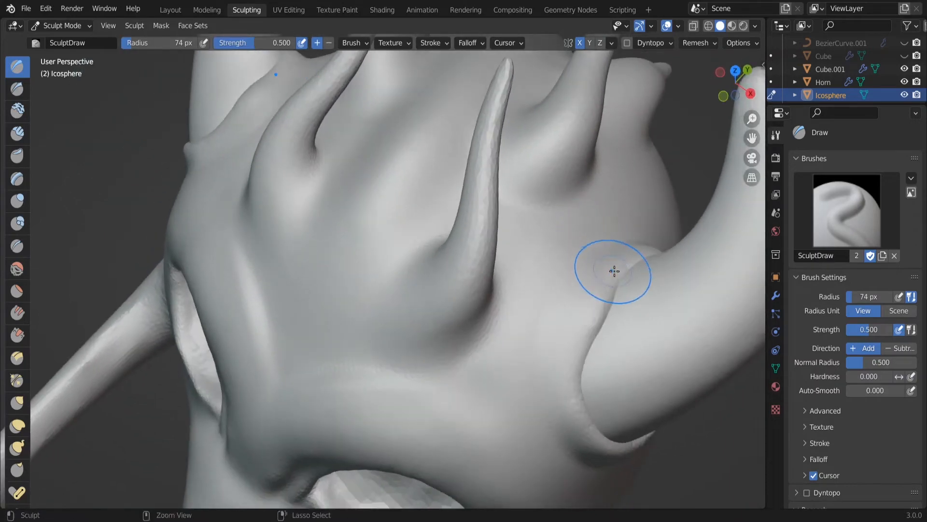
mouse_move(613, 269)
middle_mouse_down()
mouse_move(654, 345)
mouse_move(404, 246)
mouse_move(384, 248)
middle_mouse_up()
left_click_drag(166, 225, 139, 266)
middle_click_drag(158, 227, 267, 242)
- Set the Draw brush radius to 37 px and refine the ridge from the rear of the horn's base to its front
key("bracketleft")
middle_click_drag(323, 184, 174, 225)
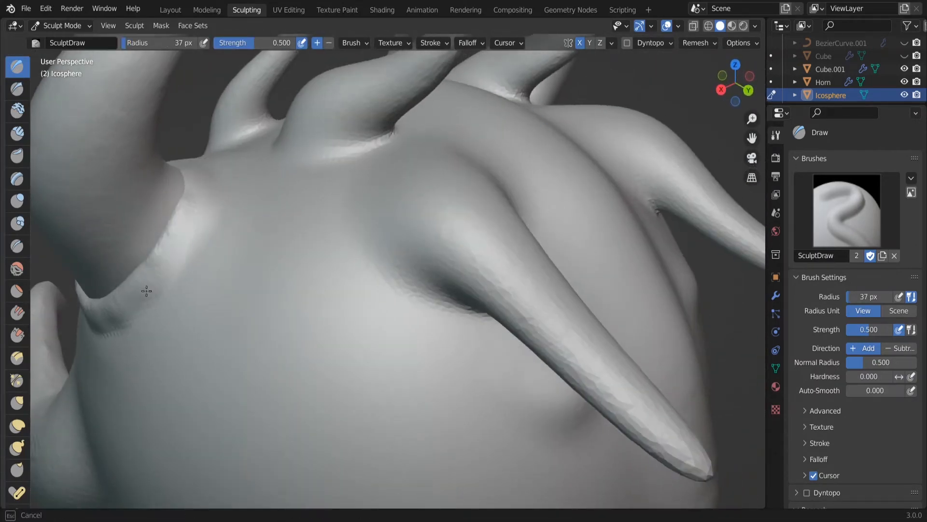
middle_click_drag(147, 298, 471, 176)
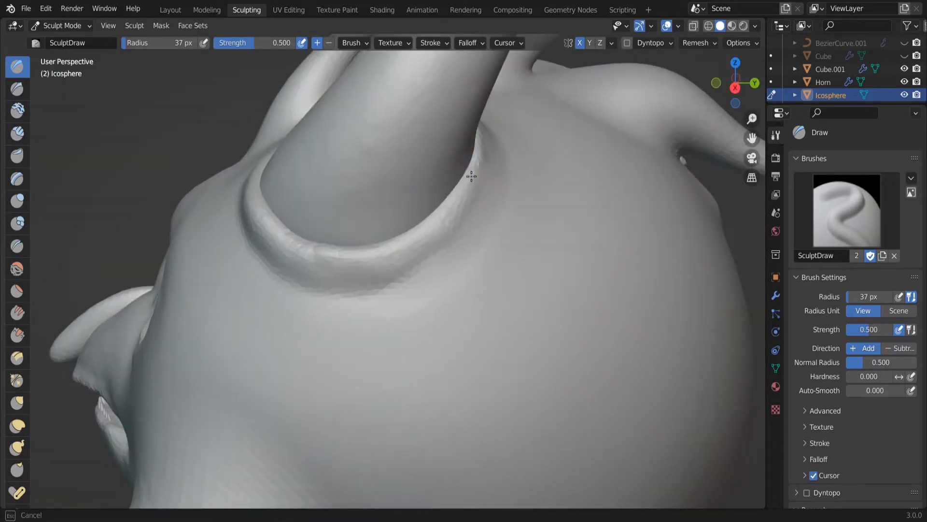
middle_click_drag(420, 258, 518, 294)
mouse_move(550, 222)
middle_mouse_down()
mouse_move(553, 278)
mouse_move(567, 268)
middle_mouse_up()
middle_click_drag(537, 314, 567, 305)
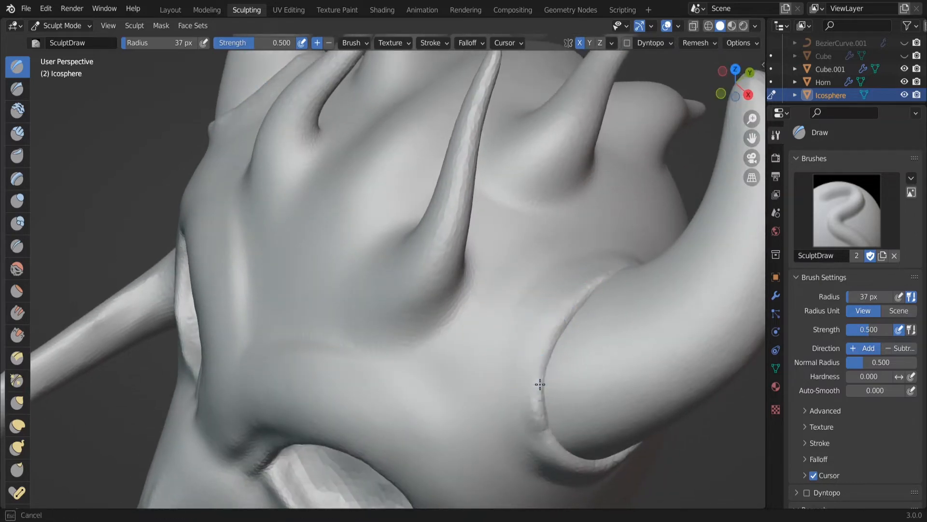
middle_click_drag(533, 399, 140, 279)
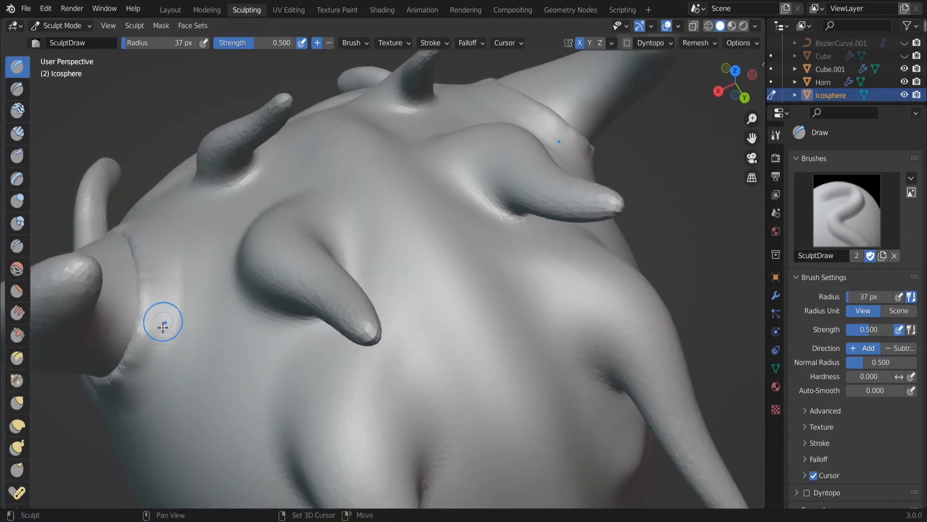
- Thicken and blend the ridge behind and below the large horn's base into the surrounding head surface
mouse_move(162, 327)
middle_mouse_down()
mouse_move(211, 263)
mouse_move(195, 274)
middle_mouse_up()
mouse_move(221, 237)
middle_mouse_down()
mouse_move(257, 179)
mouse_move(183, 232)
middle_mouse_up()
middle_click_drag(123, 360, 273, 194)
middle_click_drag(324, 166, 270, 311)
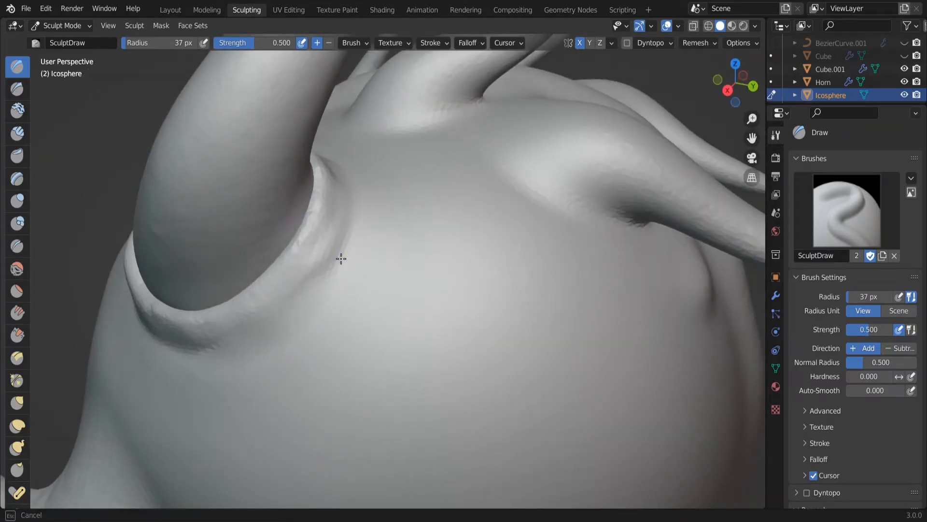
mouse_move(341, 259)
middle_mouse_down()
mouse_move(291, 319)
mouse_move(444, 244)
middle_mouse_up()
middle_click_drag(386, 241, 517, 259)
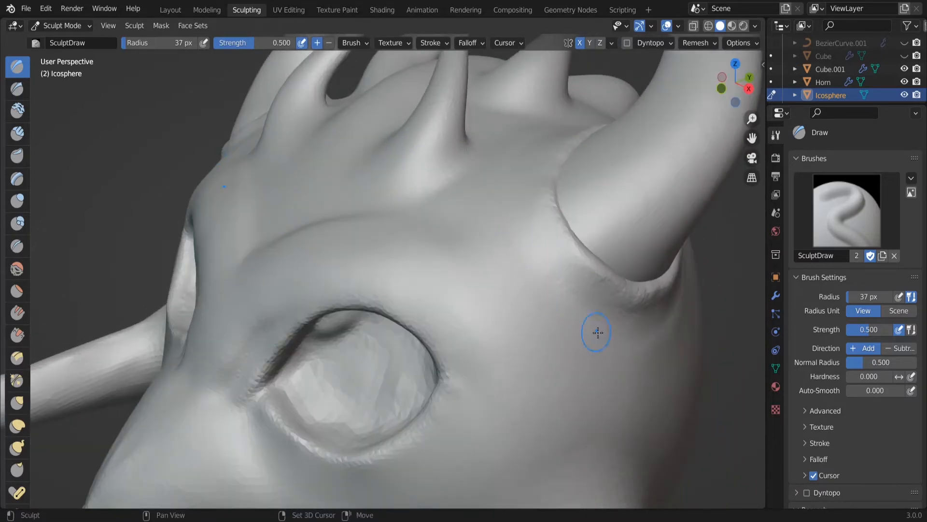
- Sculpt a tighter raised rim directly against the large horn's base along its rear, outer and front sides
mouse_move(597, 332)
middle_mouse_down("shift")
mouse_move(551, 260)
mouse_move(594, 280)
mouse_move(545, 327)
mouse_move(624, 184)
mouse_move(631, 207)
middle_mouse_up("shift")
scroll(355, 256, "down", 5)
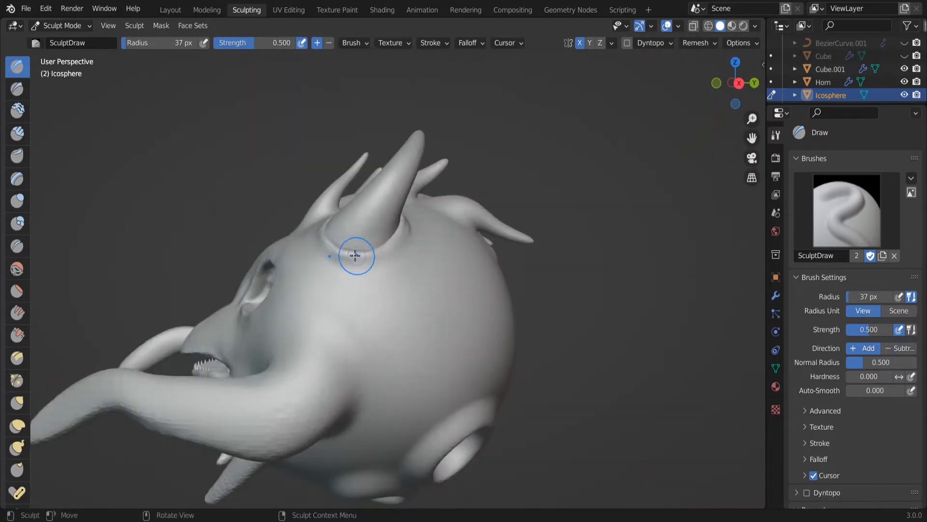
mouse_move(356, 257)
middle_mouse_down()
mouse_move(308, 249)
mouse_move(430, 252)
mouse_move(433, 285)
mouse_move(476, 208)
mouse_move(434, 218)
middle_mouse_up()
middle_click_drag(444, 259, 139, 257)
scroll(410, 203, "up", 7)
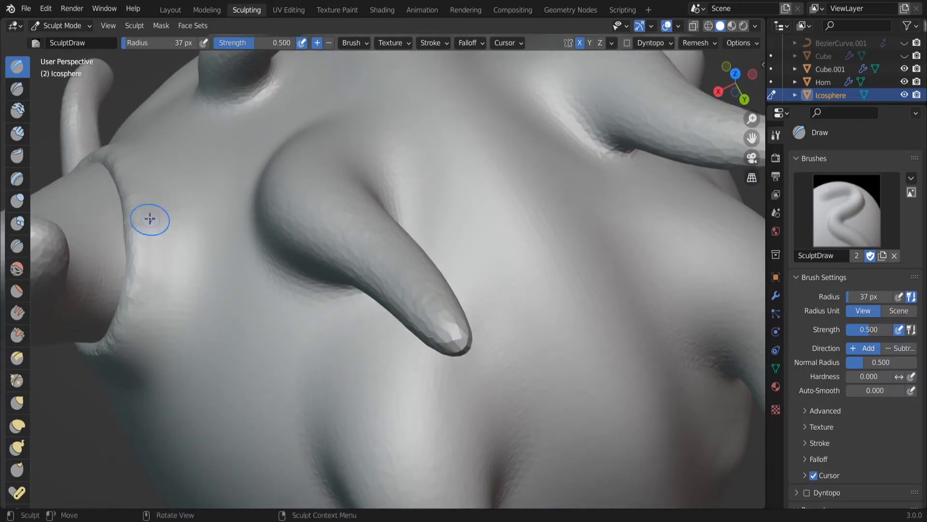
middle_click_drag(169, 307, 323, 282)
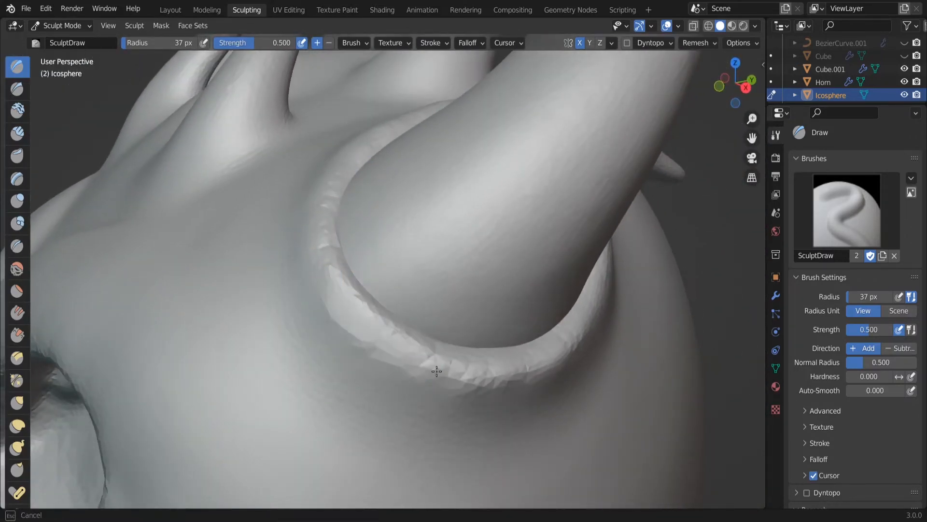
middle_click_drag(437, 371, 323, 251)
middle_click_drag(506, 380, 496, 254)
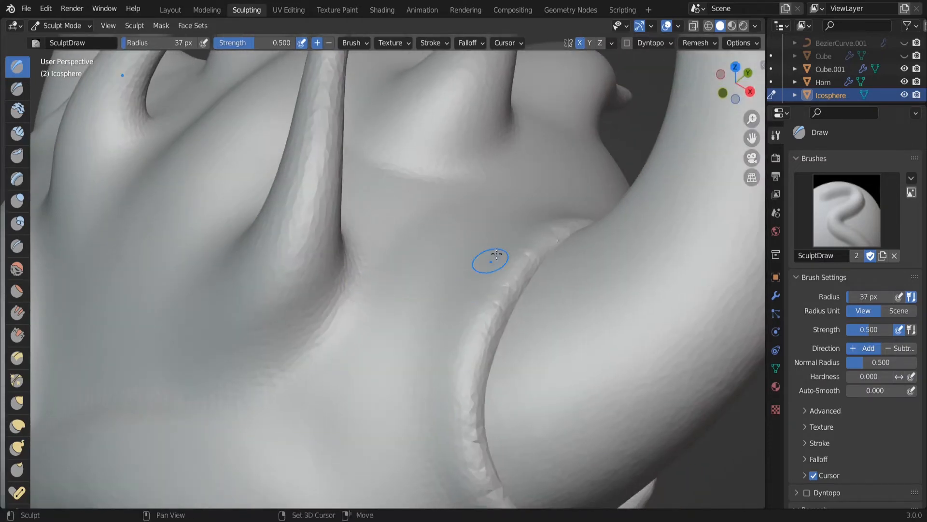
- Build up the skin fold below the horn's rim and reinforce the rim around the outer and rear sides
middle_click_drag(448, 384, 247, 178)
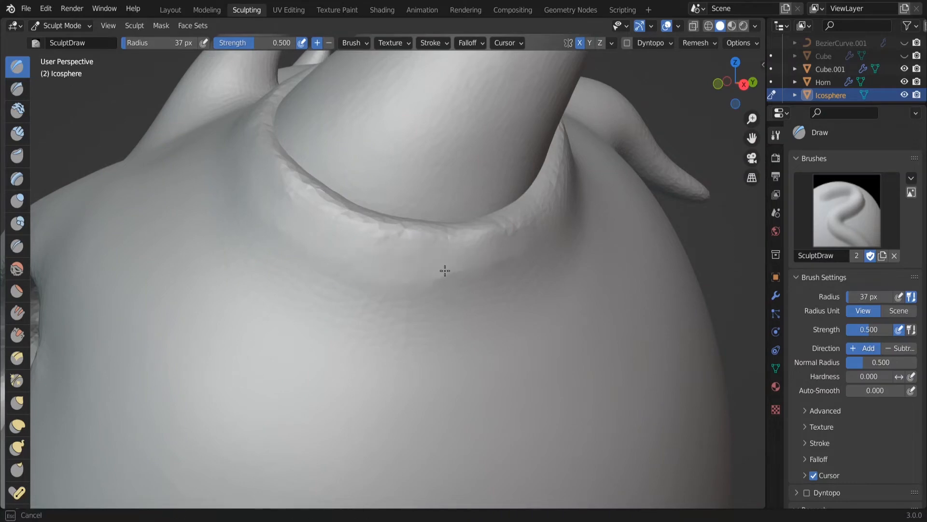
middle_click_drag(445, 270, 268, 279)
middle_click_drag(339, 262, 312, 271)
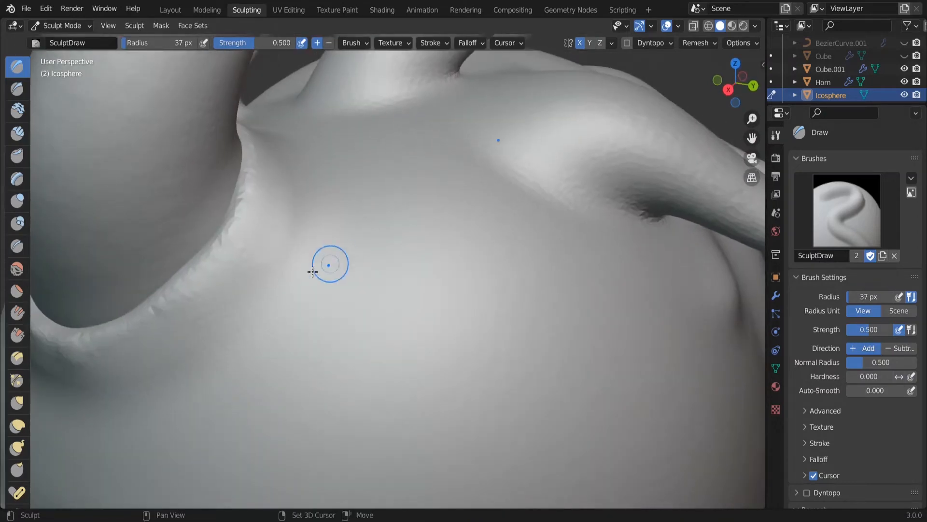
mouse_move(267, 236)
middle_mouse_down()
mouse_move(129, 311)
mouse_move(380, 290)
middle_mouse_up()
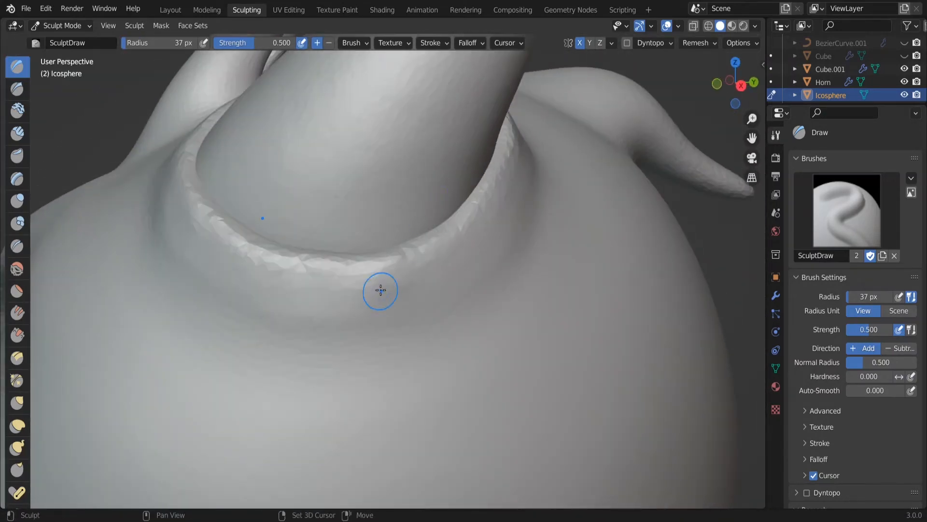
middle_click_drag(307, 328, 651, 156)
- Sculpt an eyelid ridge along the inner and upper edges of the eye sockets and carve a crease beside it
scroll(651, 156, "up", 6)
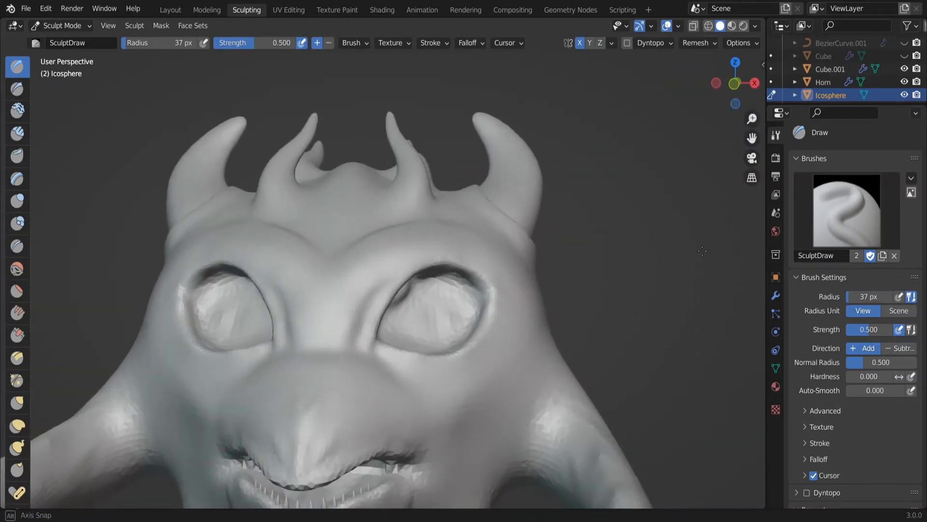
left_click_drag(343, 342, 455, 246)
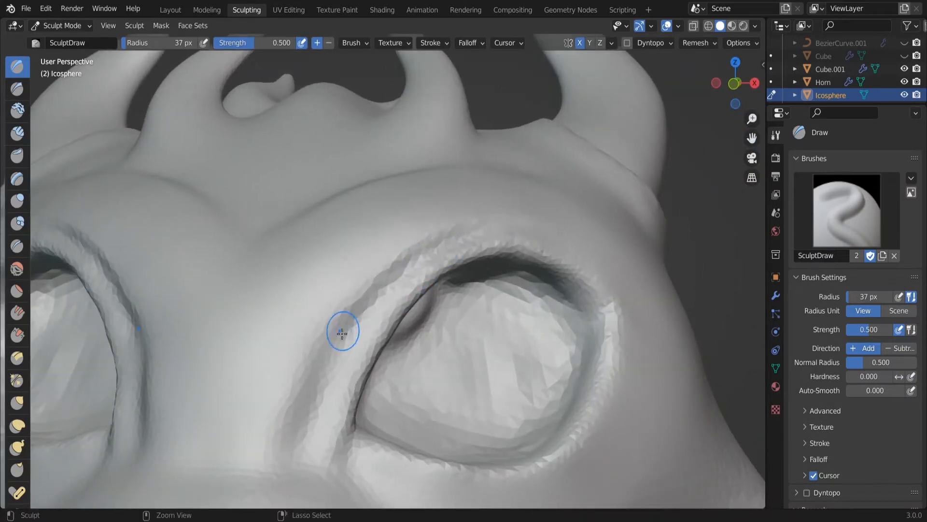
mouse_move(342, 332)
left_mouse_down("ctrl")
mouse_move(363, 294)
mouse_move(342, 363)
mouse_move(496, 220)
left_mouse_up("ctrl")
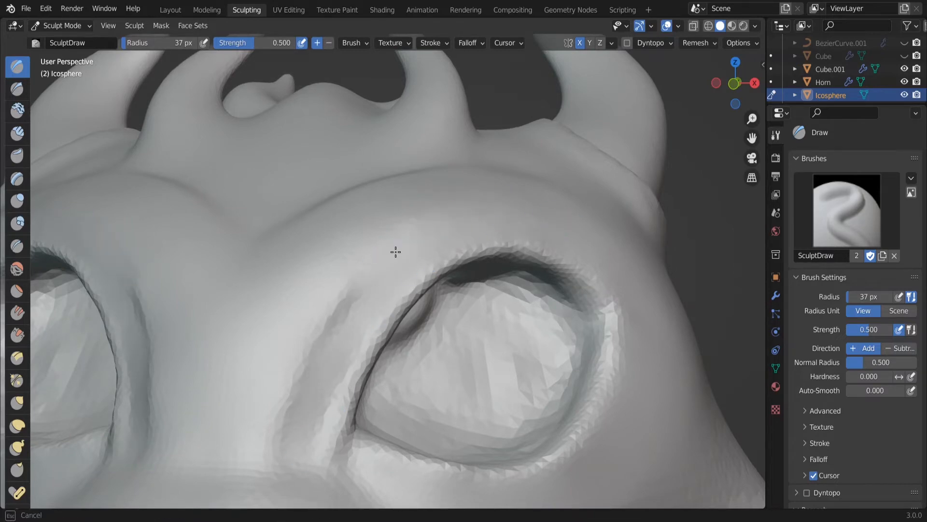
middle_click_drag(315, 270, 349, 270)
scroll(546, 314, "down", 5)
- Sculpt diagonal creases into the cheeks between the eyes and the arm bases
mouse_move(556, 309)
middle_mouse_down()
mouse_move(647, 305)
mouse_move(409, 354)
middle_mouse_up()
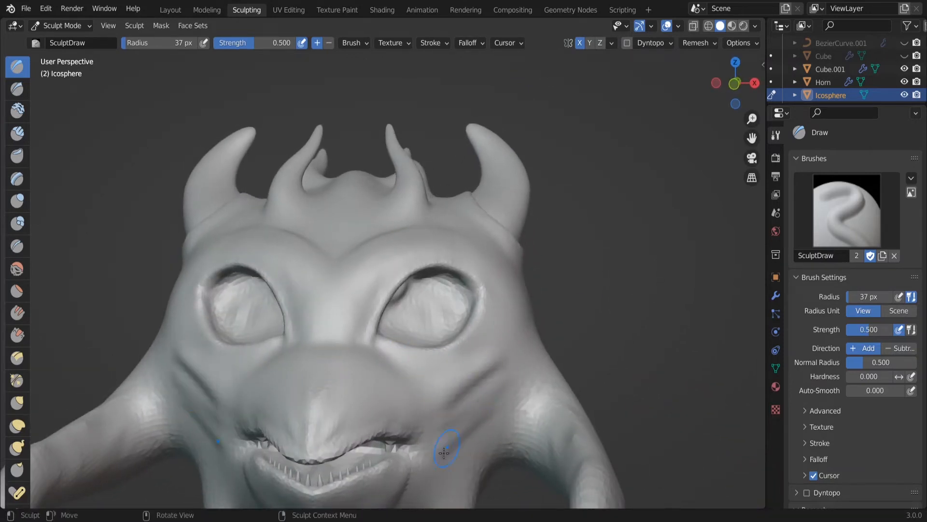
mouse_move(445, 437)
middle_mouse_down()
mouse_move(480, 232)
mouse_move(407, 370)
mouse_move(422, 346)
mouse_move(335, 366)
mouse_move(462, 260)
mouse_move(344, 331)
mouse_move(249, 322)
middle_mouse_up()
mouse_move(334, 389)
middle_mouse_down()
mouse_move(358, 316)
mouse_move(321, 306)
mouse_move(296, 332)
middle_mouse_up()
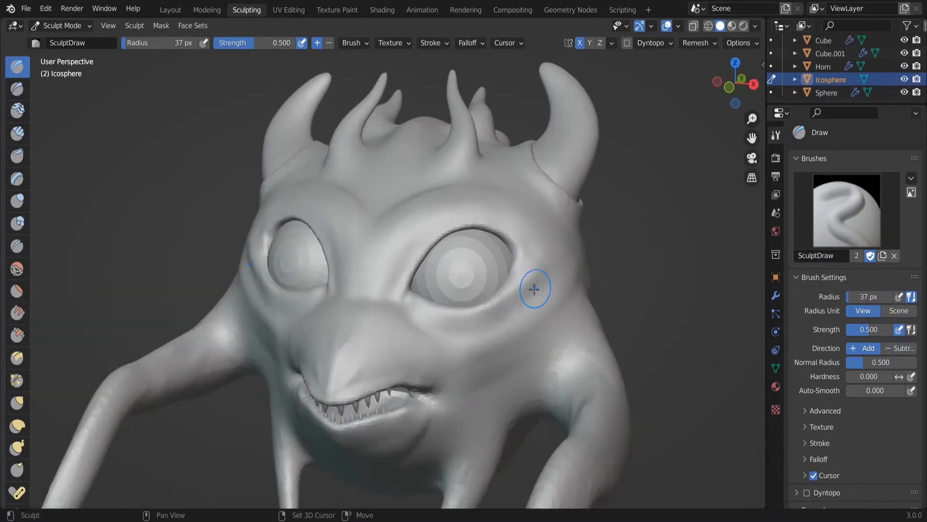
- Pull clusters of curved spikes out of the creature's back and rear flanks using Snake Hook with Dyntopo enabled
middle_click_drag(542, 270, 473, 357)
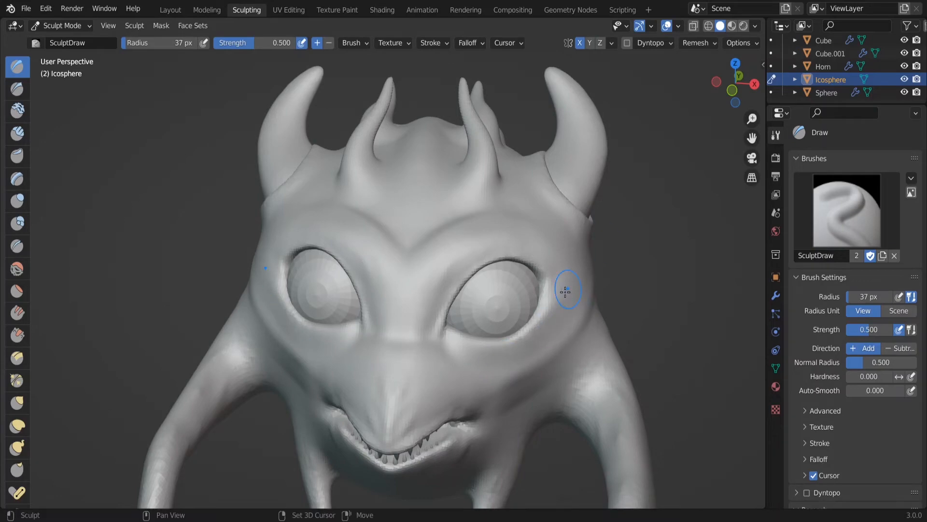
middle_click_drag(565, 291, 526, 262)
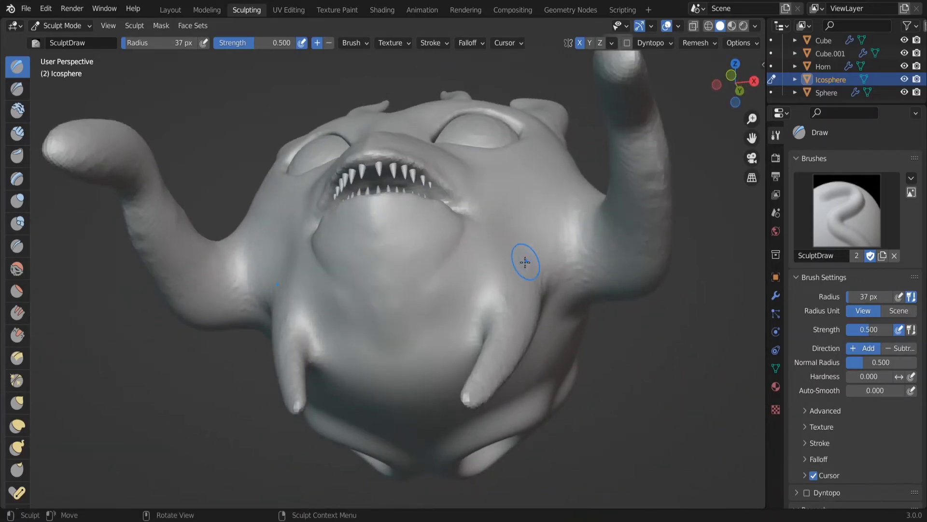
left_click_drag(393, 302, 472, 240)
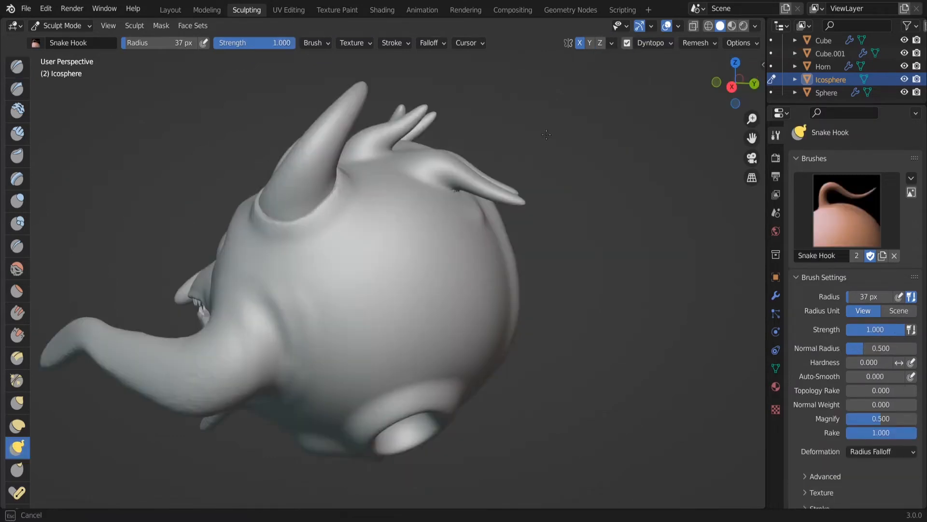
mouse_move(487, 251)
middle_mouse_down()
mouse_move(517, 227)
mouse_move(467, 260)
mouse_move(502, 232)
mouse_move(479, 213)
mouse_move(317, 161)
mouse_move(325, 175)
mouse_move(226, 185)
mouse_move(253, 257)
middle_mouse_up()
mouse_move(268, 325)
middle_mouse_down()
mouse_move(321, 292)
mouse_move(444, 381)
mouse_move(519, 287)
mouse_move(512, 255)
mouse_move(497, 275)
mouse_move(422, 276)
mouse_move(522, 275)
mouse_move(240, 284)
mouse_move(198, 275)
mouse_move(393, 240)
mouse_move(456, 137)
mouse_move(395, 234)
middle_mouse_up()
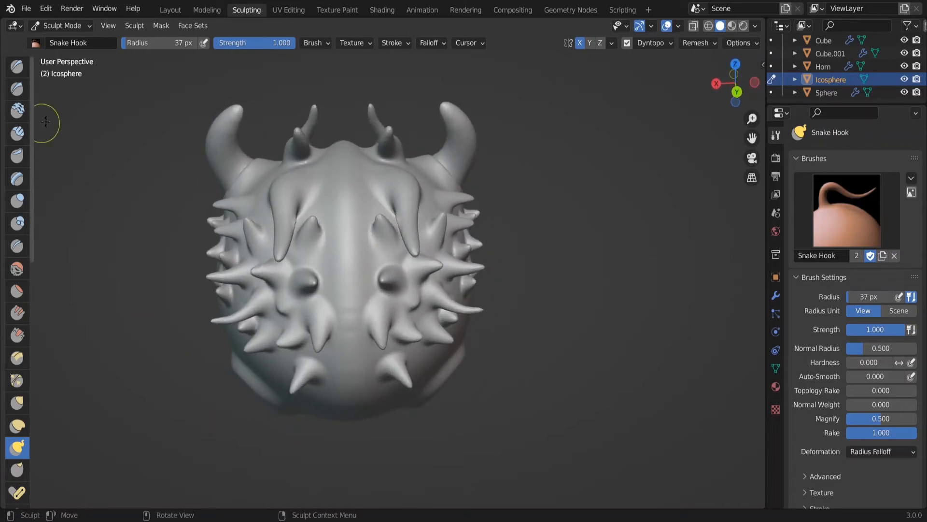
- Pull two small horns out of the nose and sculpt rib-like skin ridges across the lower back and flanks
key("x")
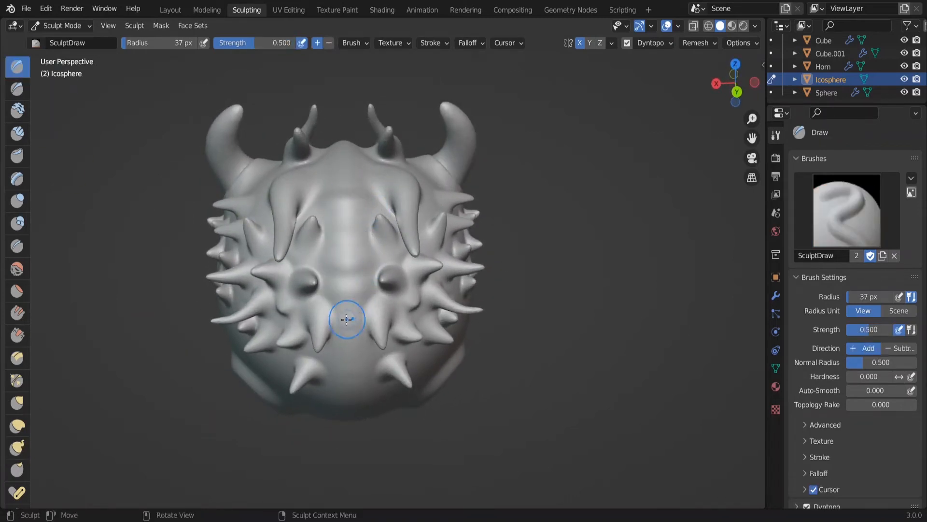
middle_click_drag(390, 159, 342, 310)
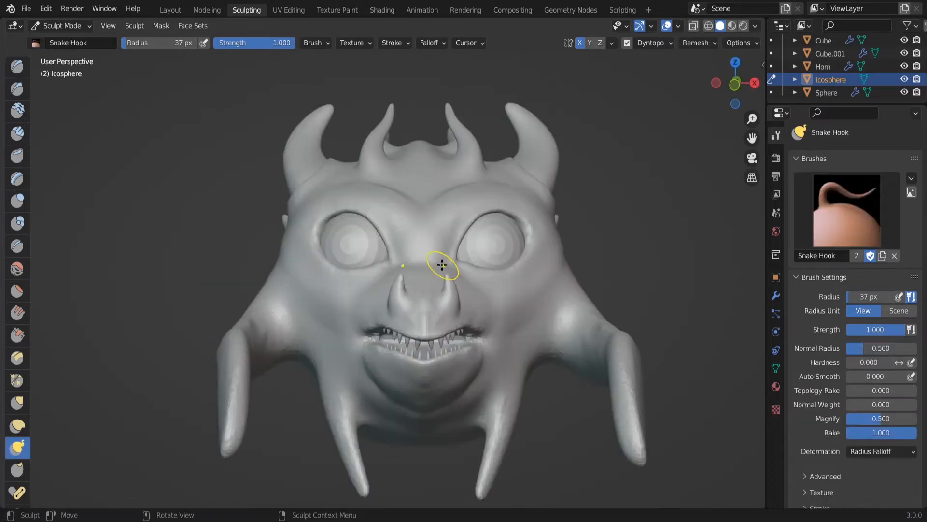
mouse_move(461, 274)
middle_mouse_down()
mouse_move(420, 289)
mouse_move(574, 313)
middle_mouse_up()
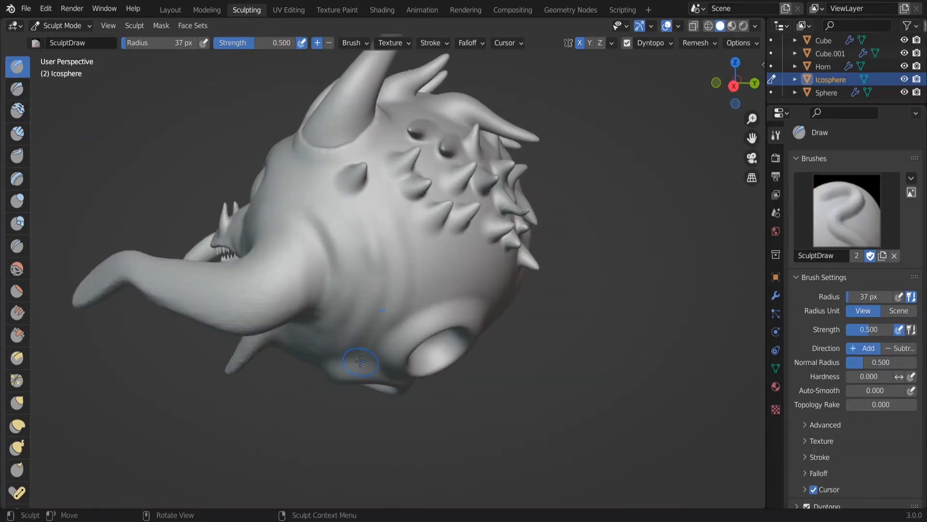
mouse_move(360, 361)
middle_mouse_down()
mouse_move(425, 199)
mouse_move(411, 250)
middle_mouse_up()
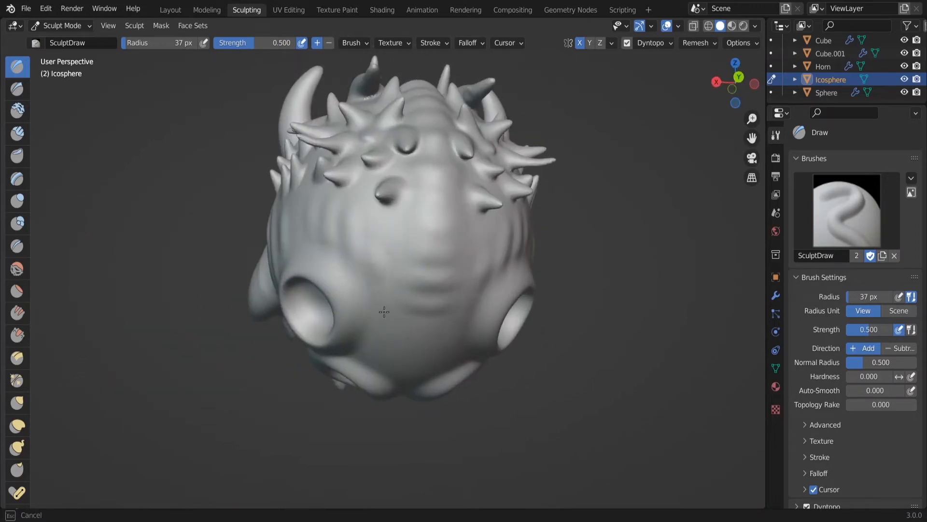
middle_click_drag(384, 312, 424, 271)
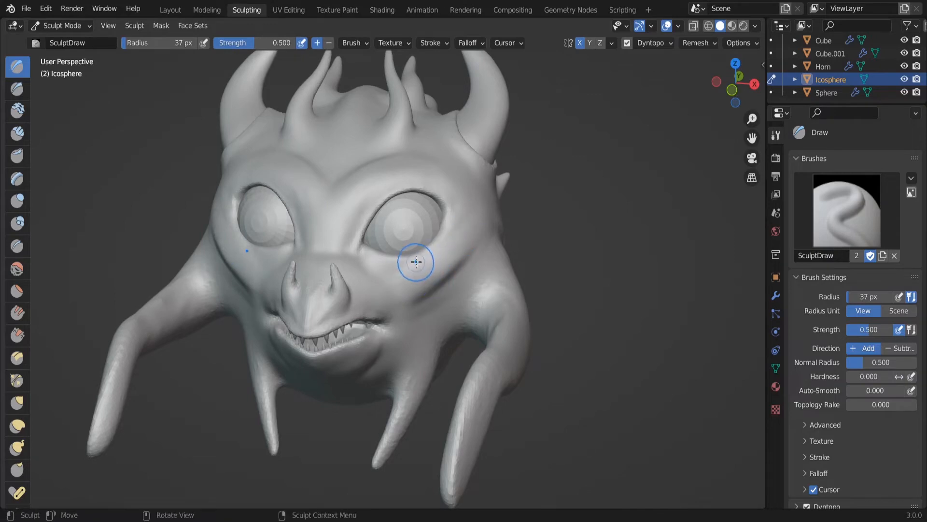
- Carve creases between the mouth corners and the arm bases, and smooth the body with the Smooth mesh filter
middle_click_drag(416, 262, 356, 227)
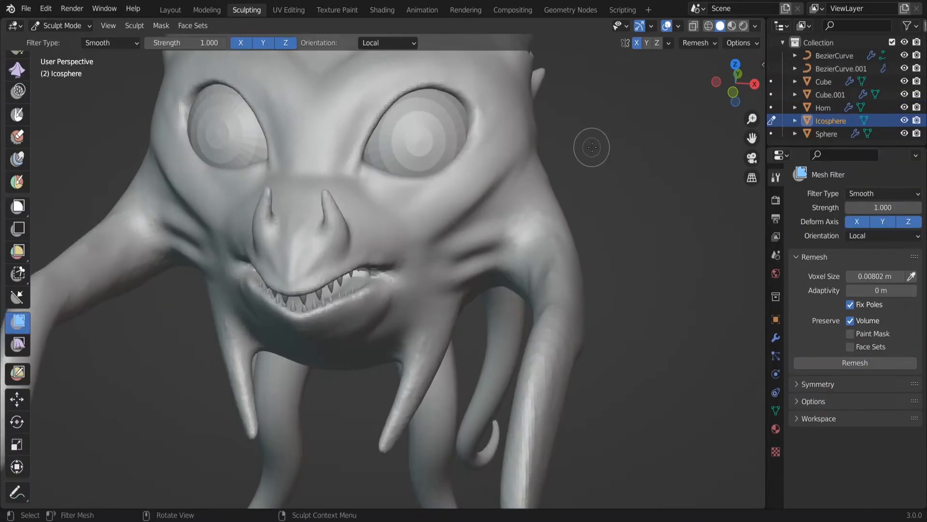
middle_click_drag(621, 177, 601, 181)
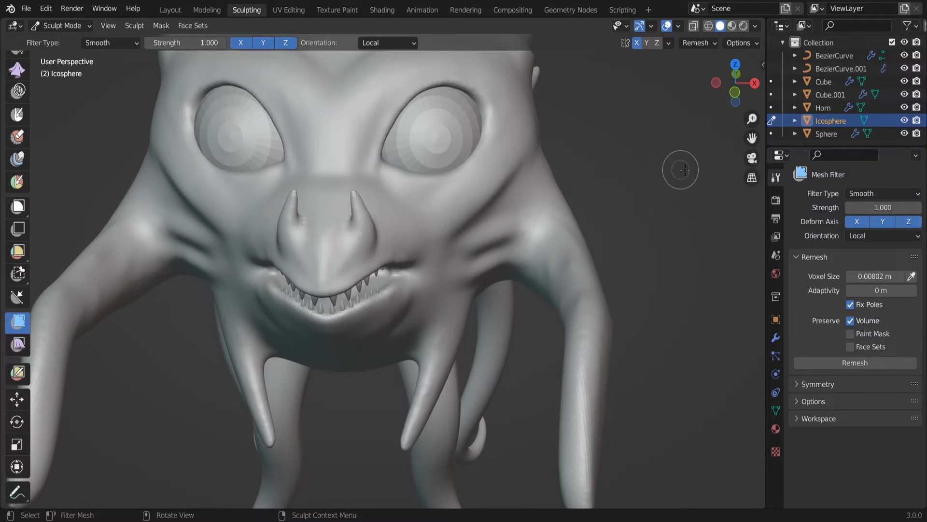
middle_click_drag(684, 169, 532, 195)
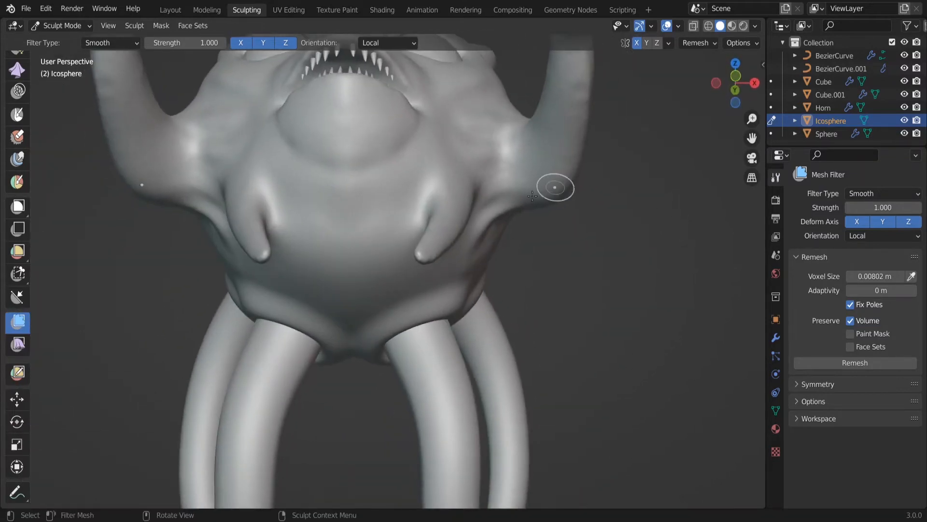
- Sculpt curved skin folds across the belly between the short limbs and the front legs using the Draw brush
scroll(17, 290, "up", 10)
left_click(17, 59)
middle_click_drag(367, 208, 383, 192)
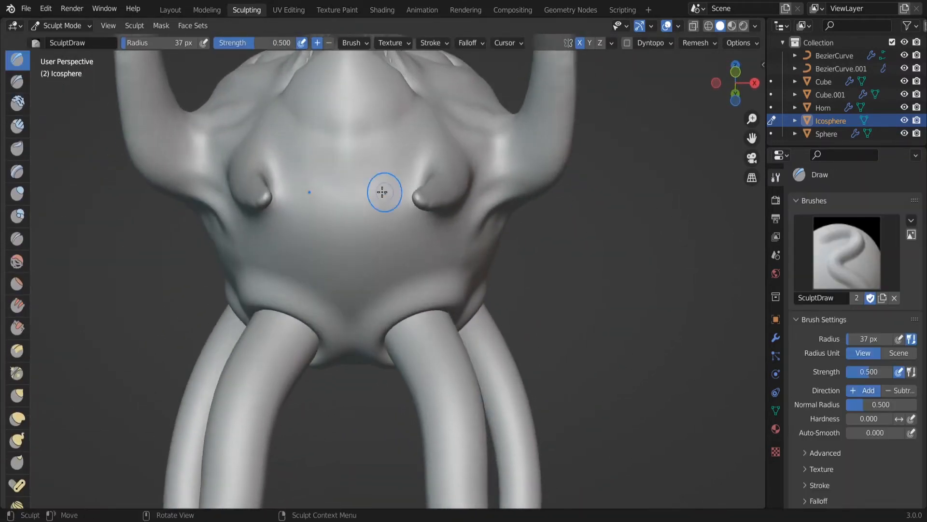
mouse_move(382, 192)
left_mouse_down()
mouse_move(343, 199)
mouse_move(348, 256)
mouse_move(424, 249)
left_mouse_up()
mouse_move(425, 249)
middle_mouse_down()
mouse_move(424, 234)
mouse_move(349, 259)
mouse_move(360, 232)
mouse_move(374, 224)
mouse_move(343, 260)
middle_mouse_up()
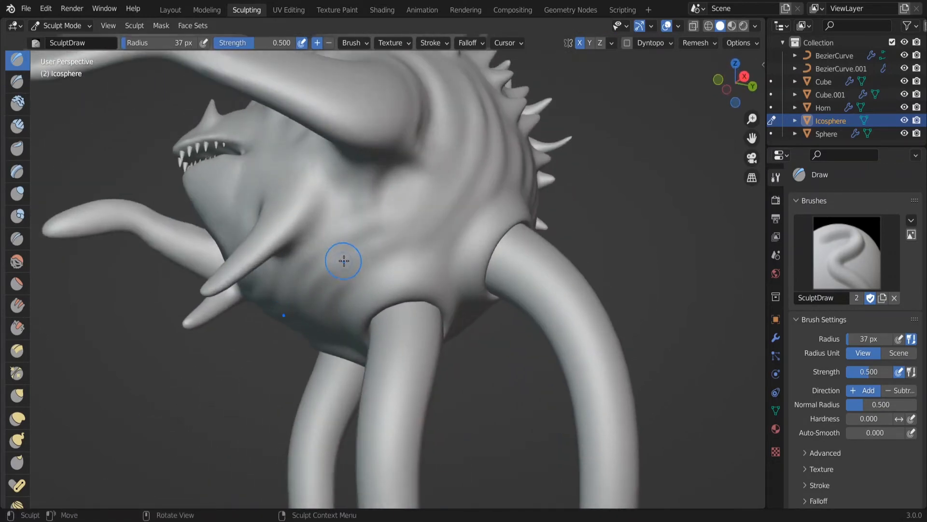
- Sculpt a row of short parallel wrinkles across both brow ridges, from the inner eye corners outward
middle_click_drag(430, 218, 360, 299)
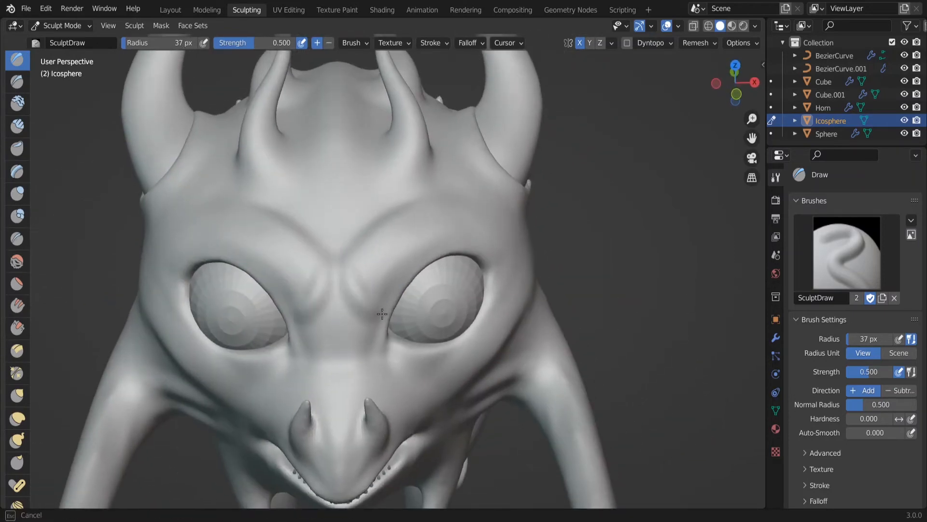
left_click_drag(382, 314, 385, 316)
left_click_drag(366, 242, 396, 280)
left_click_drag(398, 222, 414, 257)
left_click_drag(426, 210, 446, 245)
left_click_drag(450, 201, 473, 236)
mouse_move(485, 184)
middle_mouse_down()
mouse_move(469, 152)
mouse_move(414, 219)
mouse_move(354, 198)
mouse_move(387, 228)
mouse_move(391, 290)
middle_mouse_up()
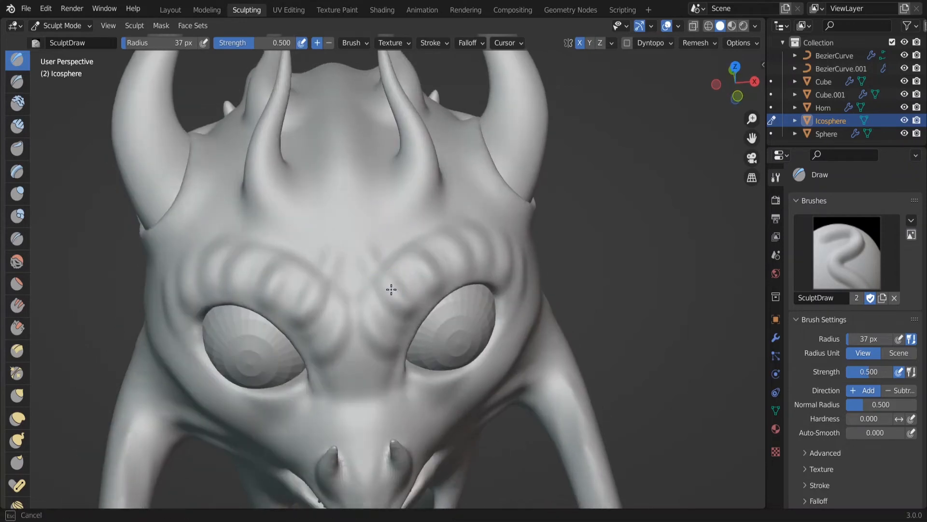
- Soften the brow wrinkles so they blend into the skin above and around the outer sides of the eyes
middle_click_drag(412, 246, 330, 206)
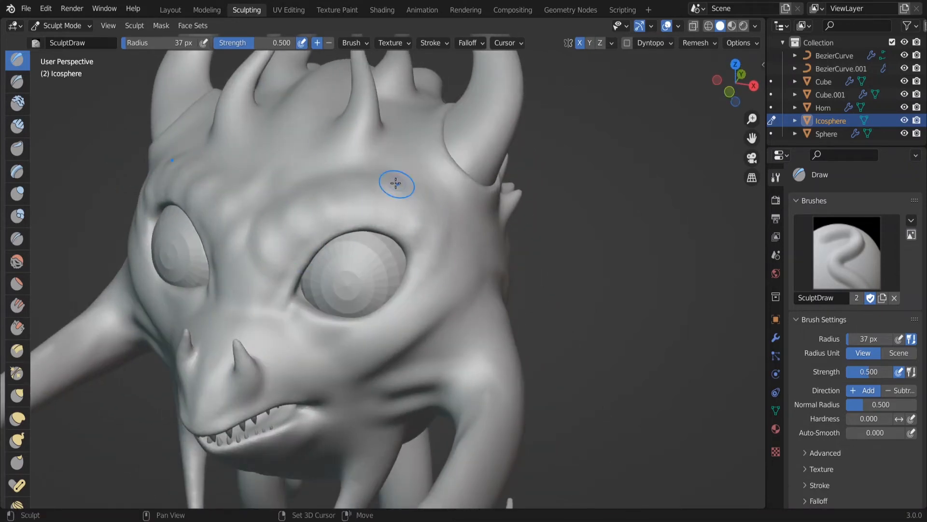
middle_click_drag(395, 184, 415, 172)
middle_click_drag(444, 292, 423, 211)
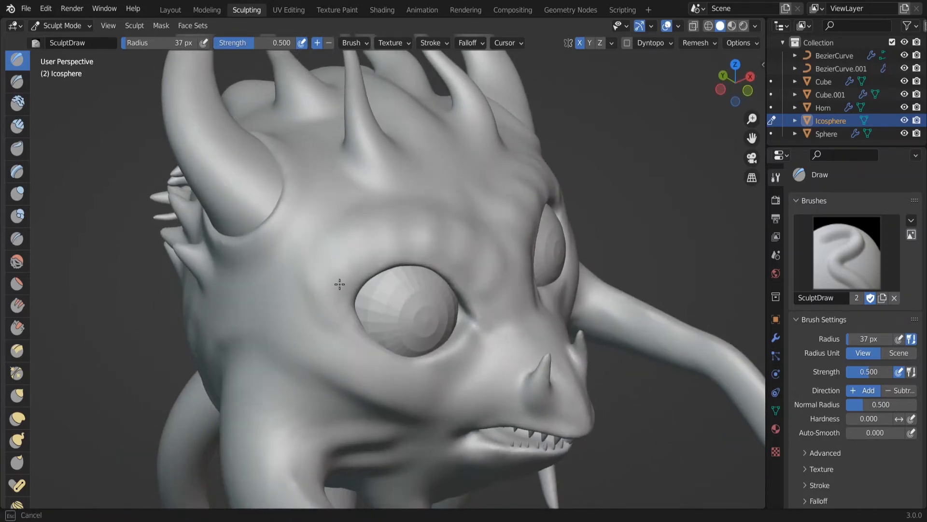
- Sculpt nested curved folds across the chin and throat beneath the lower lip
middle_click_drag(339, 284, 408, 274)
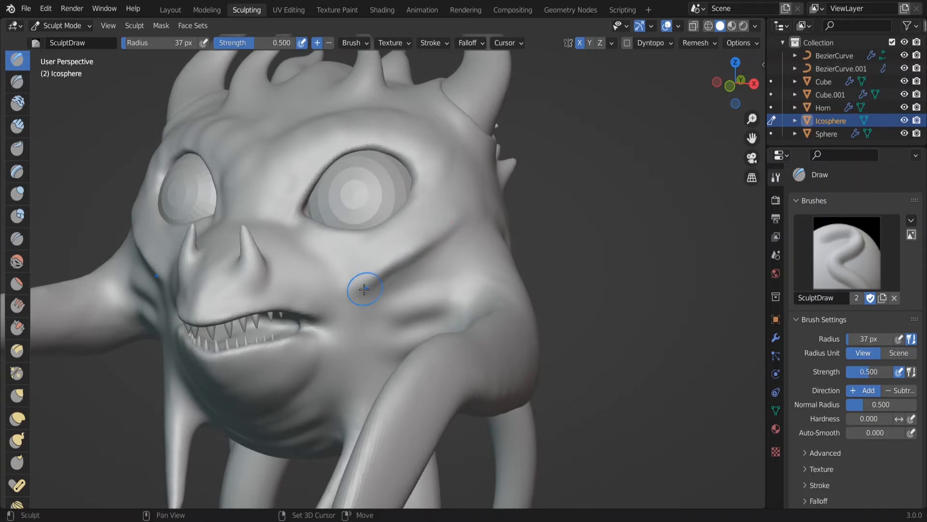
middle_click_drag(461, 217, 357, 309)
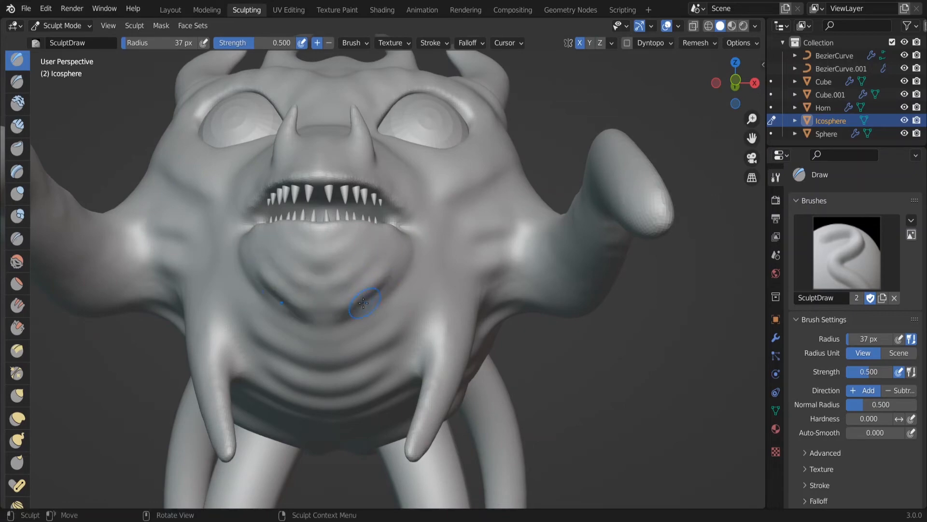
- Build up raised lip edges along the lower and upper mouth rims and join them at the mouth corner
middle_click_drag(349, 309, 654, 153)
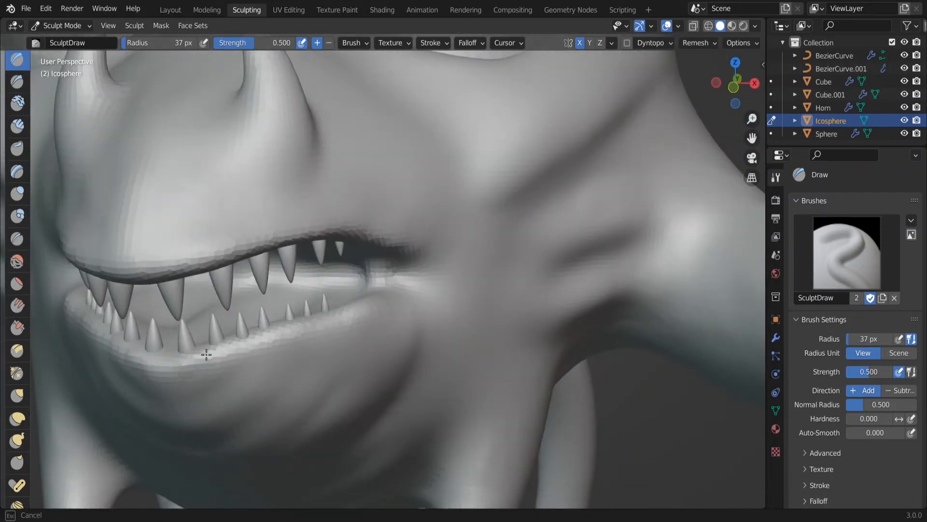
mouse_move(207, 354)
left_mouse_down()
mouse_move(199, 346)
mouse_move(363, 296)
mouse_move(412, 294)
left_mouse_up()
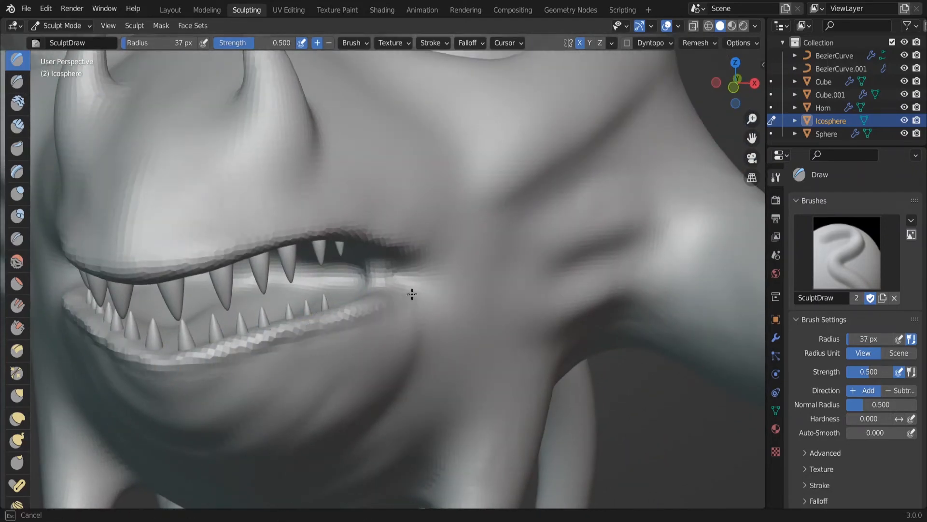
left_click_drag(141, 268, 205, 255)
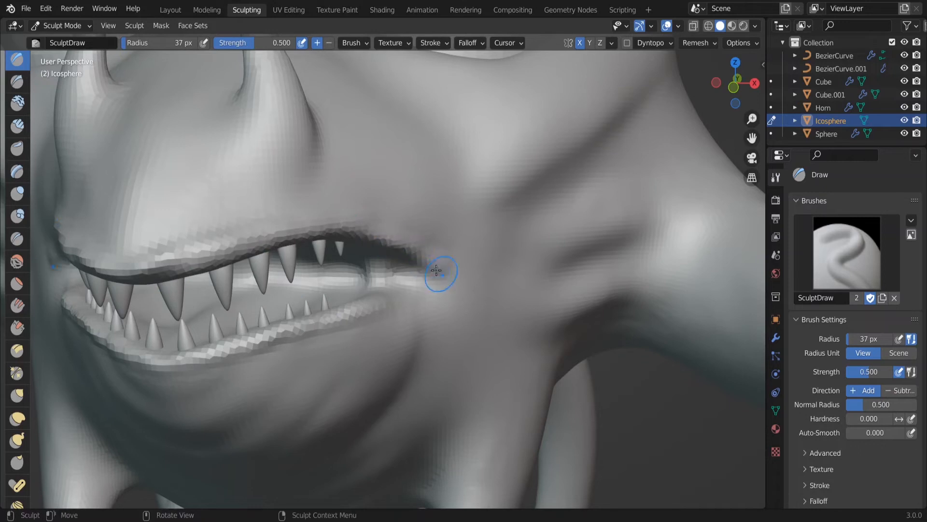
mouse_move(423, 277)
left_mouse_down()
mouse_move(416, 271)
mouse_move(412, 295)
left_mouse_up()
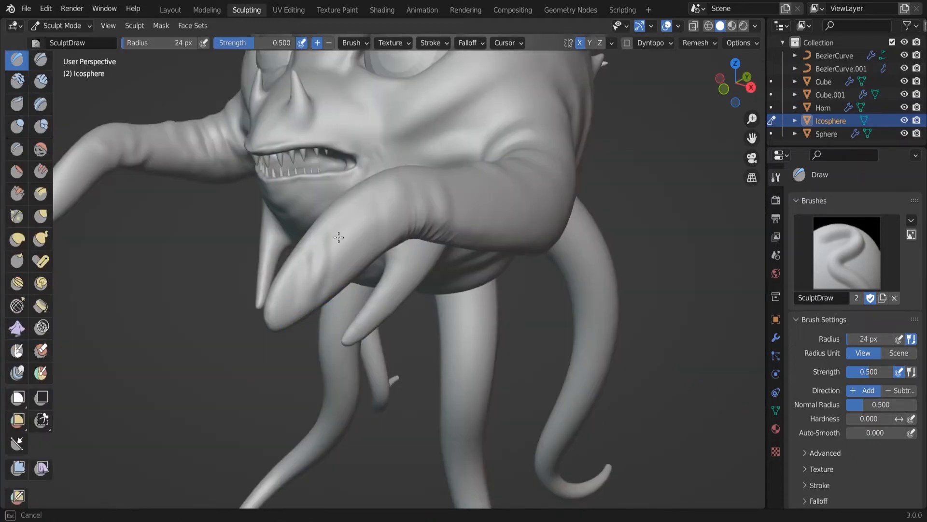
- Sculpt wrinkles around the arms' bends, tips and bases with a 24 px Draw brush
mouse_move(338, 237)
middle_mouse_down()
mouse_move(566, 219)
mouse_move(426, 221)
mouse_move(429, 229)
mouse_move(451, 176)
mouse_move(436, 153)
mouse_move(424, 170)
middle_mouse_up()
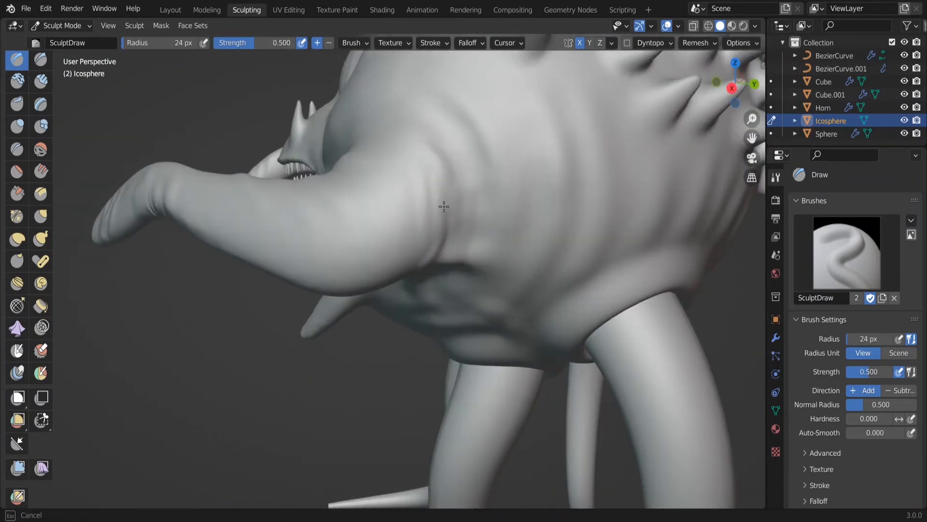
middle_click_drag(435, 236, 408, 192)
middle_click_drag(403, 147, 429, 147)
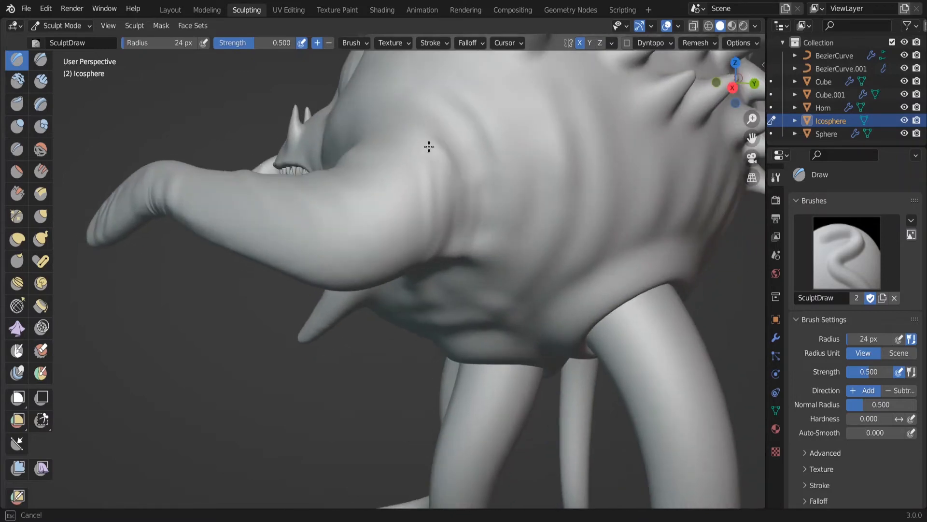
- Sculpt fine diagonal wrinkles around the bases and upper lengths of the two short pointed limbs below the jaw
mouse_move(443, 237)
middle_mouse_down()
mouse_move(474, 223)
mouse_move(468, 237)
mouse_move(476, 224)
mouse_move(460, 201)
mouse_move(645, 193)
mouse_move(616, 215)
mouse_move(536, 372)
middle_mouse_up()
left_click_drag(478, 261, 506, 215)
middle_click_drag(492, 248, 517, 216, "shift")
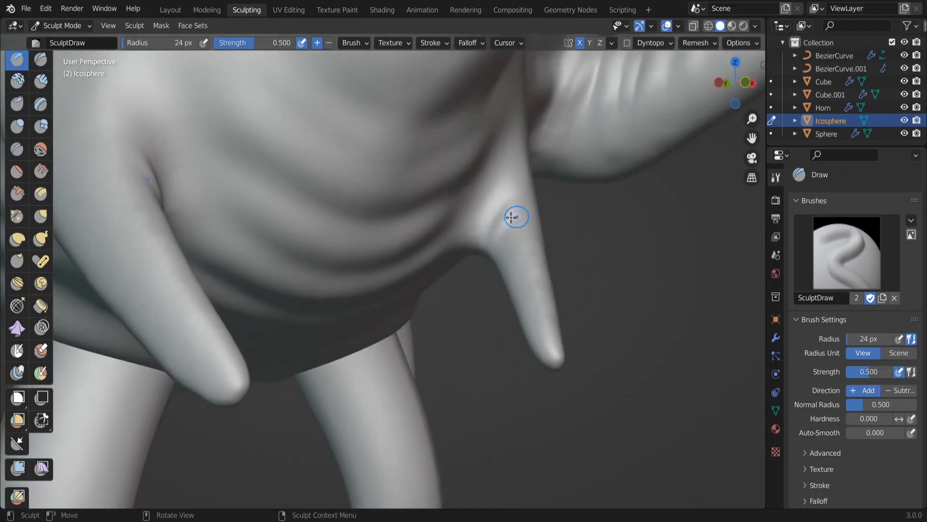
left_click_drag(487, 238, 515, 170)
mouse_move(528, 240)
middle_mouse_down()
mouse_move(571, 180)
mouse_move(502, 246)
mouse_move(451, 248)
middle_mouse_up()
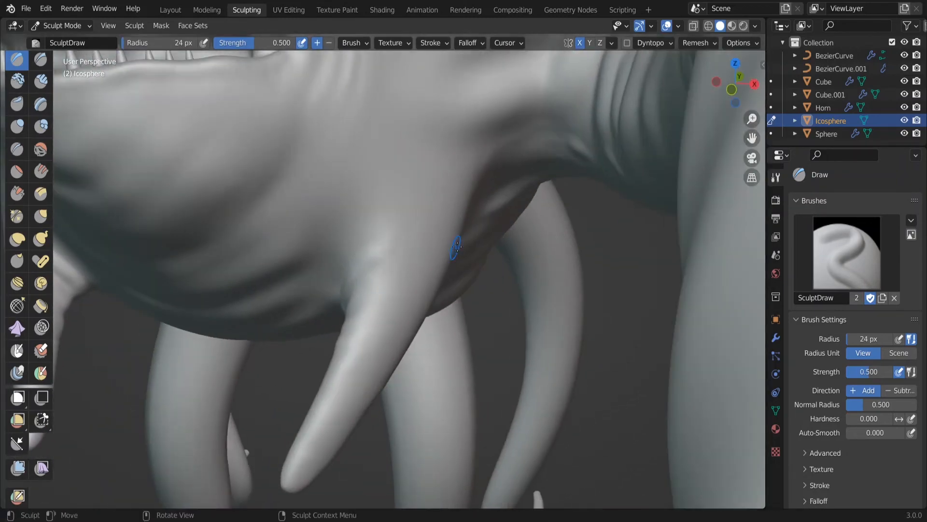
left_click_drag(416, 263, 342, 327)
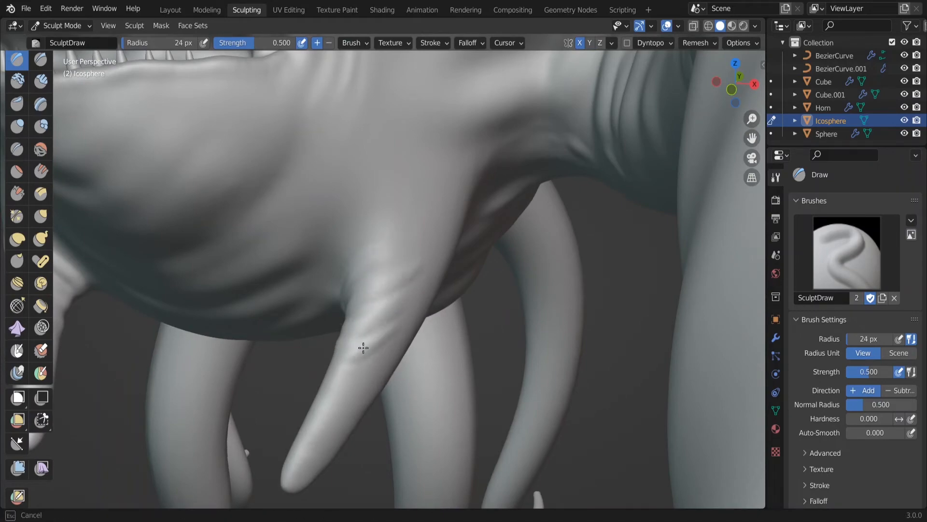
- Build up the mouth interior behind the teeth with the Draw brush, reducing its radius to 57 px and undoing the last stroke
mouse_move(405, 287)
middle_mouse_down()
mouse_move(472, 263)
mouse_move(424, 232)
mouse_move(514, 238)
mouse_move(520, 290)
mouse_move(478, 286)
mouse_move(496, 124)
mouse_move(447, 172)
mouse_move(715, 144)
middle_mouse_up()
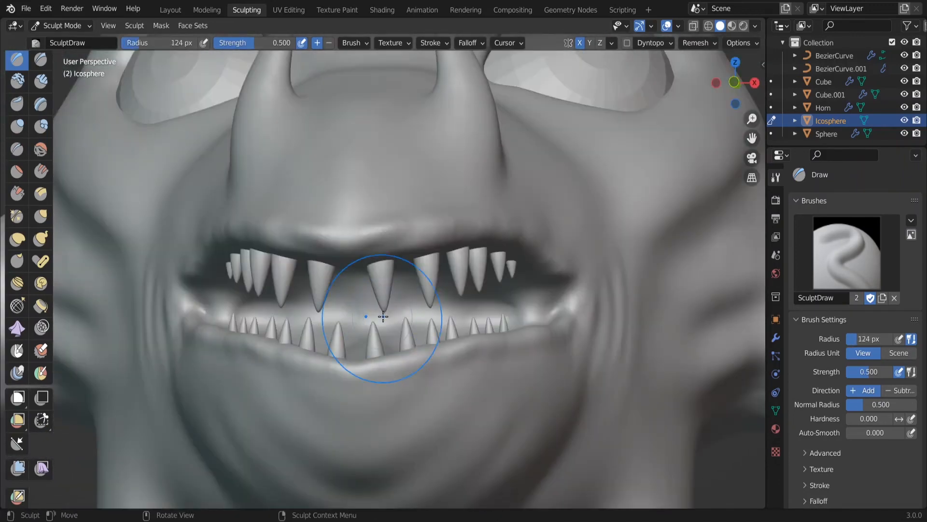
mouse_move(393, 362)
left_mouse_down()
mouse_move(367, 299)
mouse_move(459, 306)
mouse_move(453, 290)
left_mouse_up()
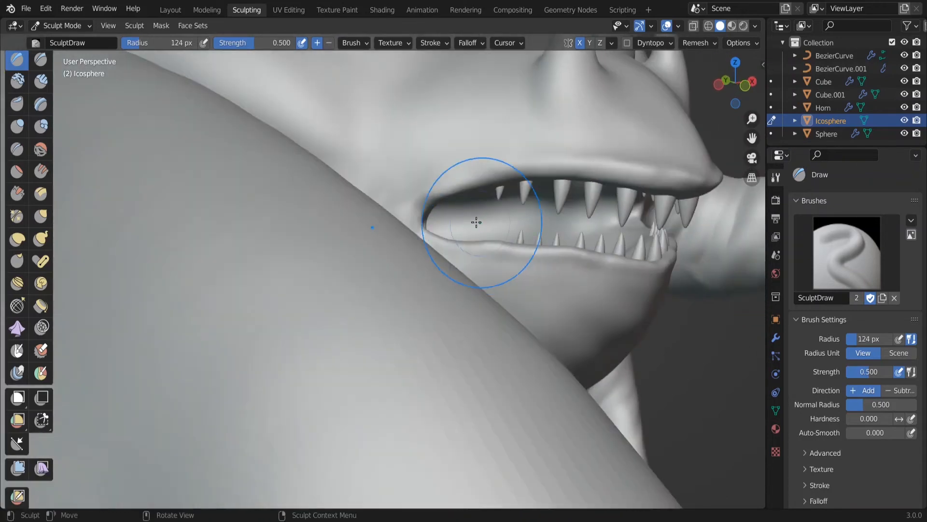
key("f")
left_click(477, 225)
mouse_move(517, 227)
left_mouse_down()
mouse_move(522, 247)
mouse_move(521, 217)
mouse_move(583, 224)
left_mouse_up()
key("ctrl+z")
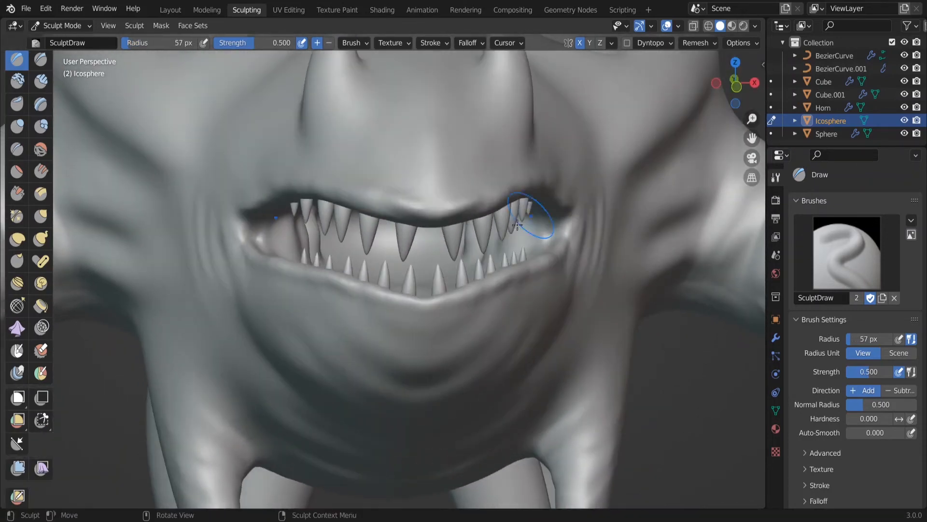
- Add volume to the mouth's inner cheek walls beside the rear teeth
mouse_move(417, 256)
middle_mouse_down()
mouse_move(433, 273)
mouse_move(416, 257)
mouse_move(404, 176)
mouse_move(508, 250)
middle_mouse_up()
left_click_drag(507, 253, 522, 232)
middle_click_drag(522, 232, 513, 213)
left_click_drag(513, 213, 513, 224)
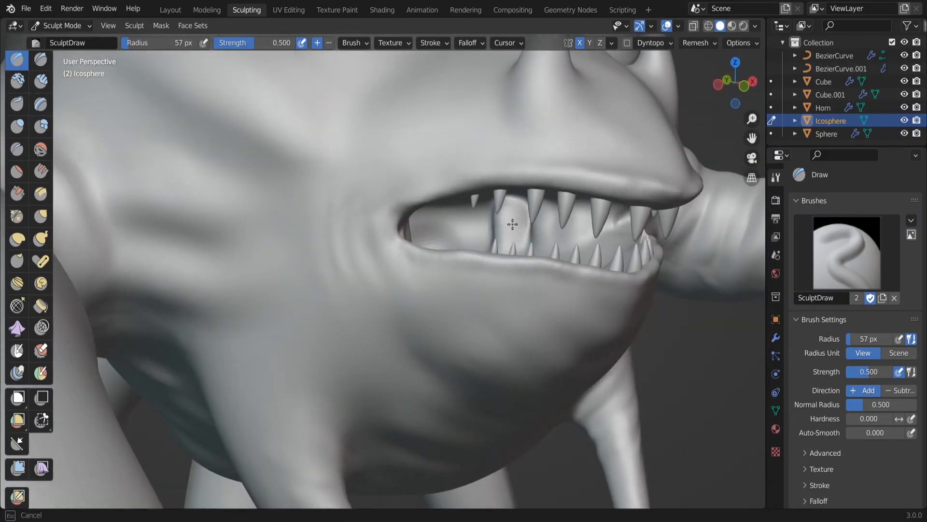
- Refine the skin around the large horn's base with a 40 px Draw brush, and convert the tentacle legs into sculptable meshes
mouse_move(514, 223)
middle_mouse_down()
mouse_move(549, 232)
mouse_move(517, 251)
mouse_move(486, 291)
middle_mouse_up()
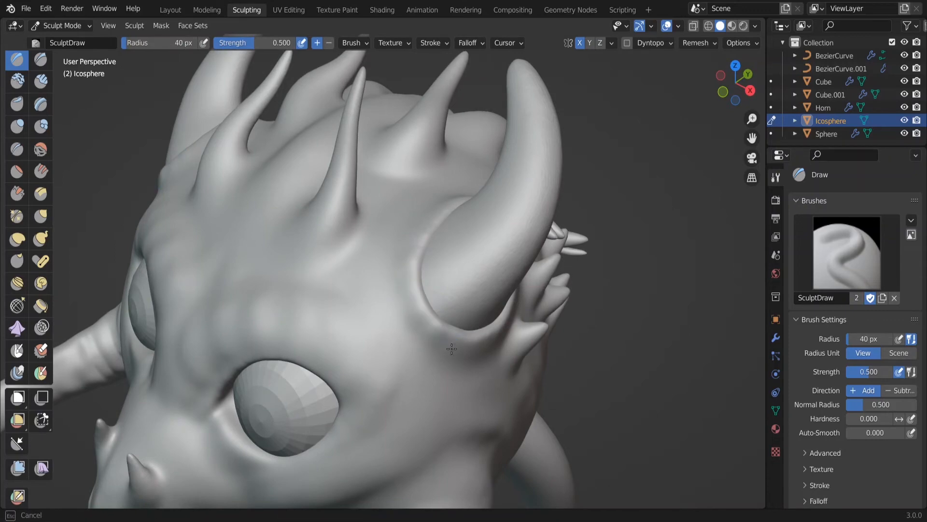
middle_click_drag(423, 236, 346, 241)
mouse_move(311, 284)
middle_mouse_down()
mouse_move(365, 285)
mouse_move(357, 234)
mouse_move(465, 317)
middle_mouse_up()
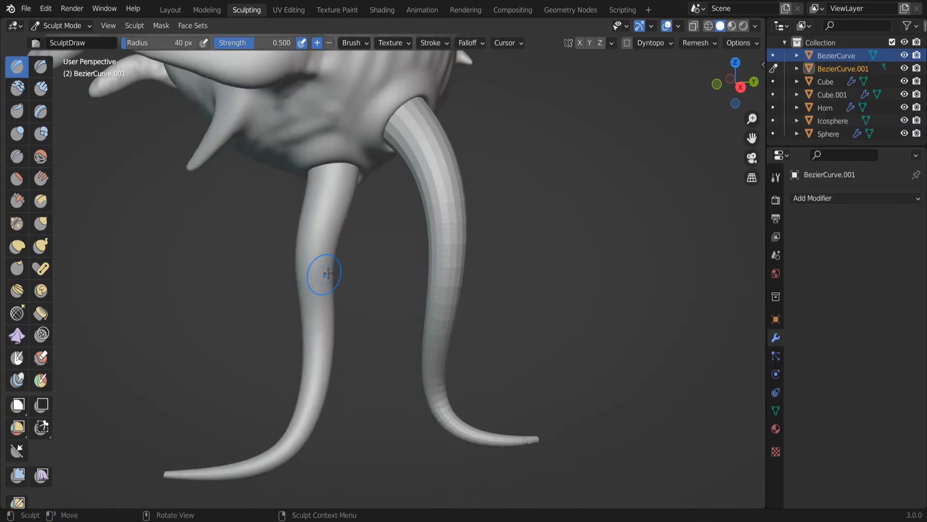
- Sculpt ring-like wrinkles around the front tentacle leg using the Draw brush with a 13 px radius
mouse_move(328, 273)
middle_mouse_down()
mouse_move(468, 118)
mouse_move(361, 172)
middle_mouse_up()
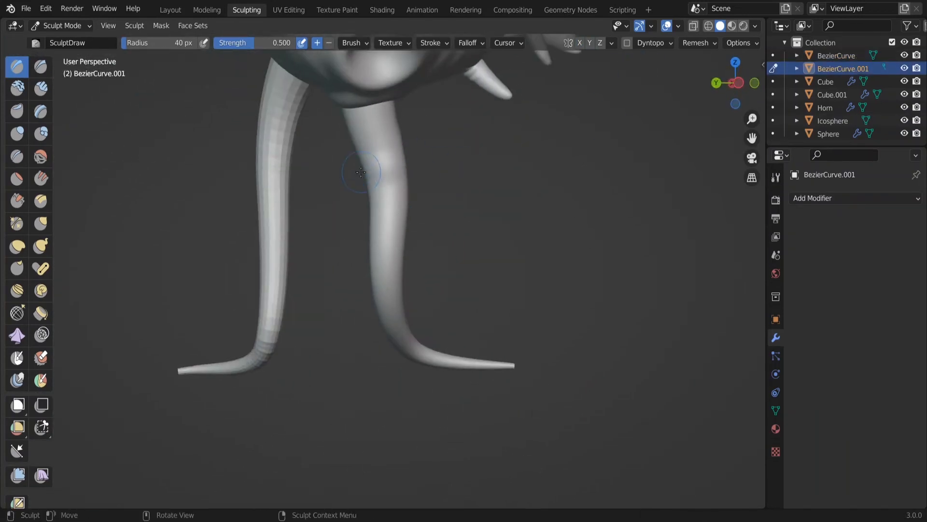
mouse_move(353, 222)
middle_mouse_down()
mouse_move(390, 307)
mouse_move(396, 290)
mouse_move(485, 222)
mouse_move(361, 251)
mouse_move(475, 337)
mouse_move(457, 336)
middle_mouse_up()
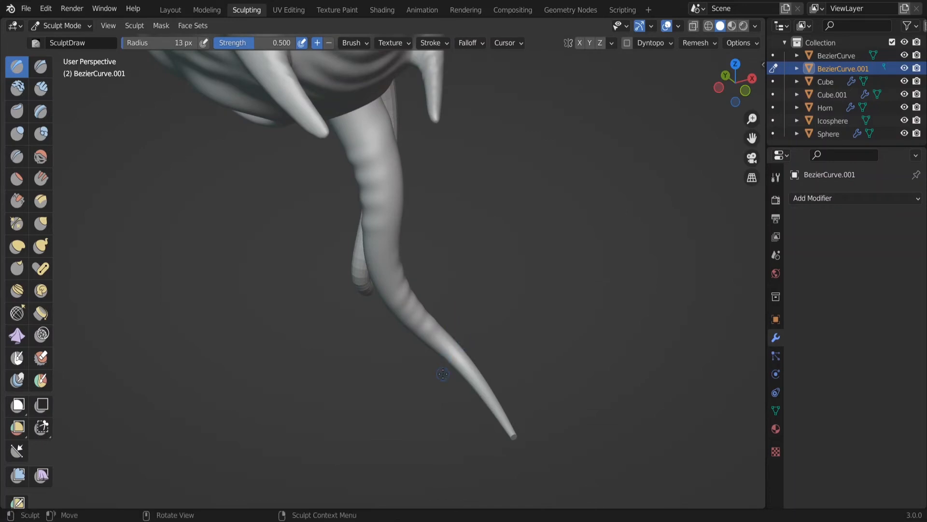
middle_click_drag(443, 374, 462, 366)
middle_click_drag(472, 316, 351, 187)
middle_click_drag(426, 151, 410, 133)
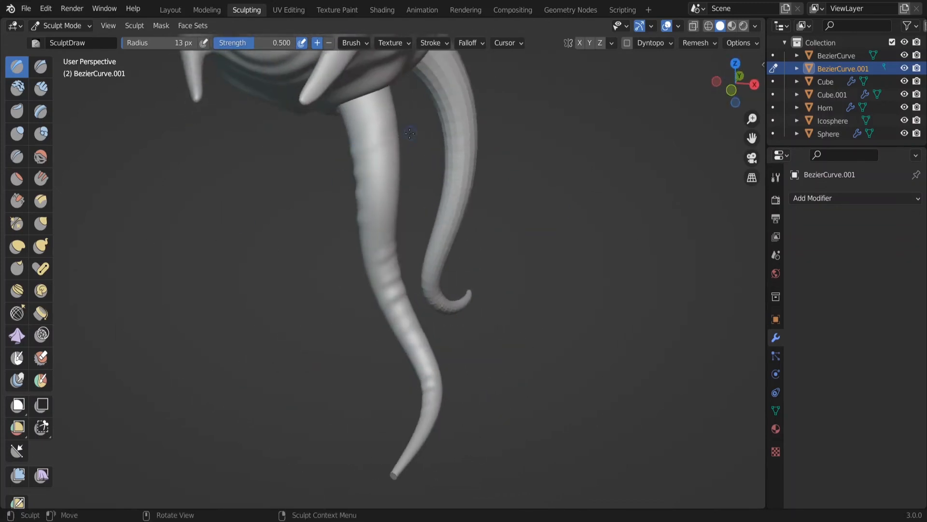
middle_click_drag(359, 195, 349, 260)
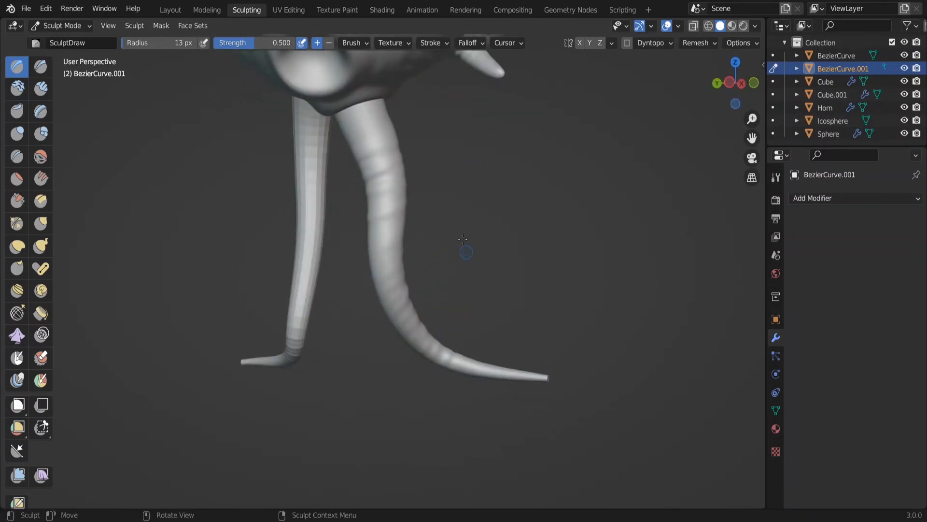
- Continue the ring wrinkles around the remaining sides of the front tentacle leg, down toward its tip
middle_click_drag(463, 239, 421, 126)
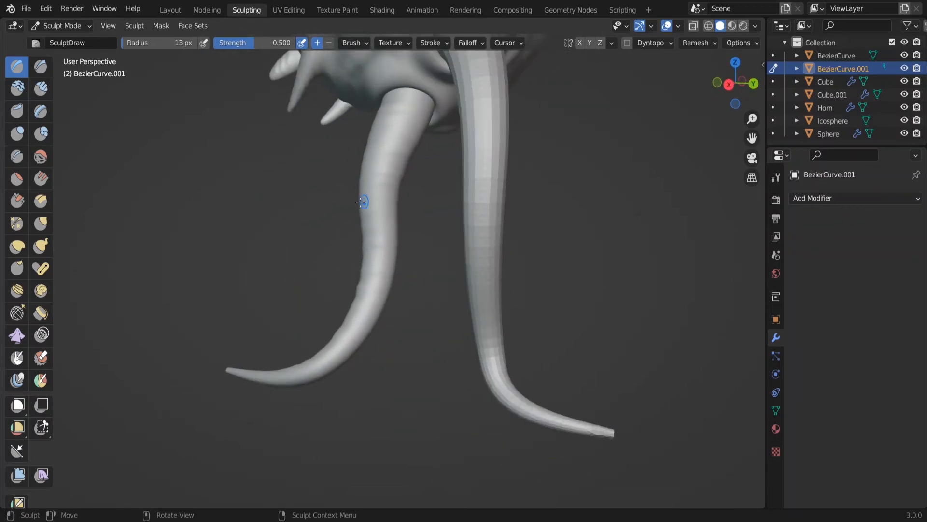
middle_click_drag(362, 202, 315, 316)
middle_click_drag(371, 293, 409, 282)
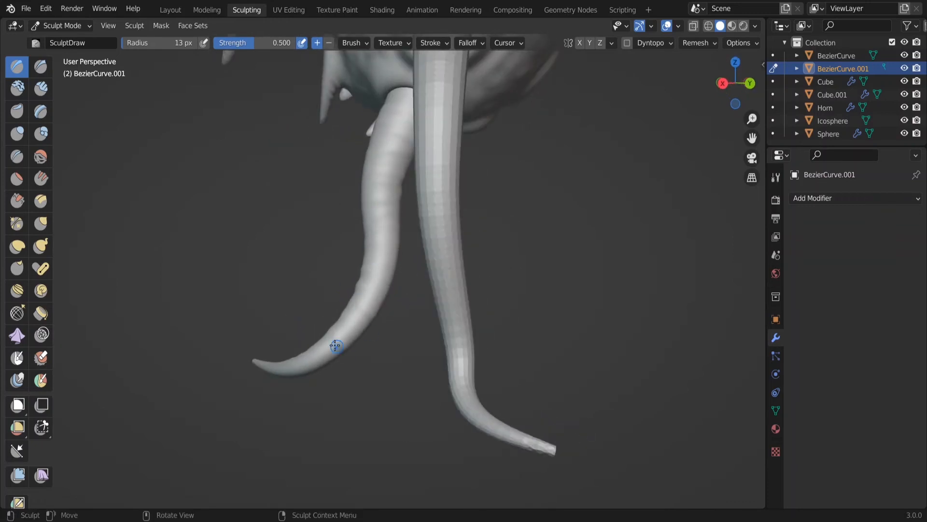
middle_click_drag(268, 367, 410, 299)
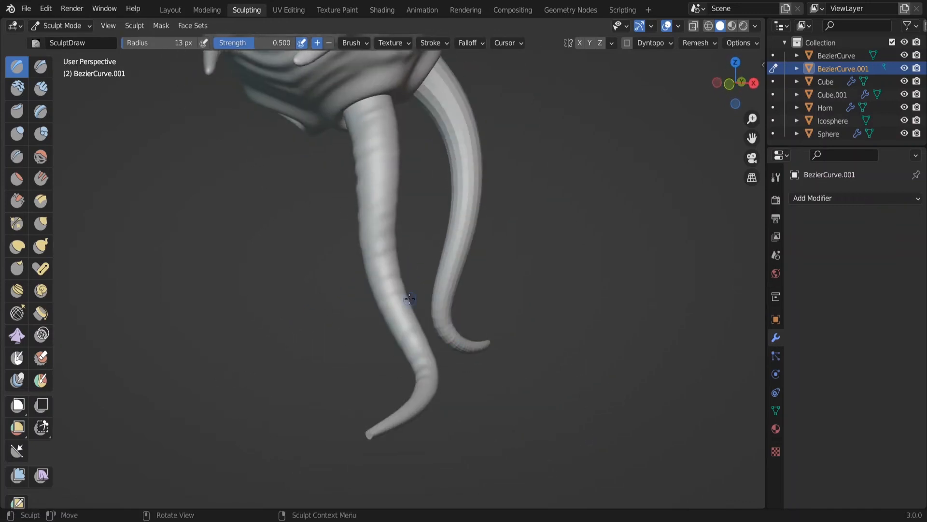
- Remesh and smooth the tentacle legs, using the Smooth mesh filter at strength 1.000, and return to the Draw brush
left_click(17, 475)
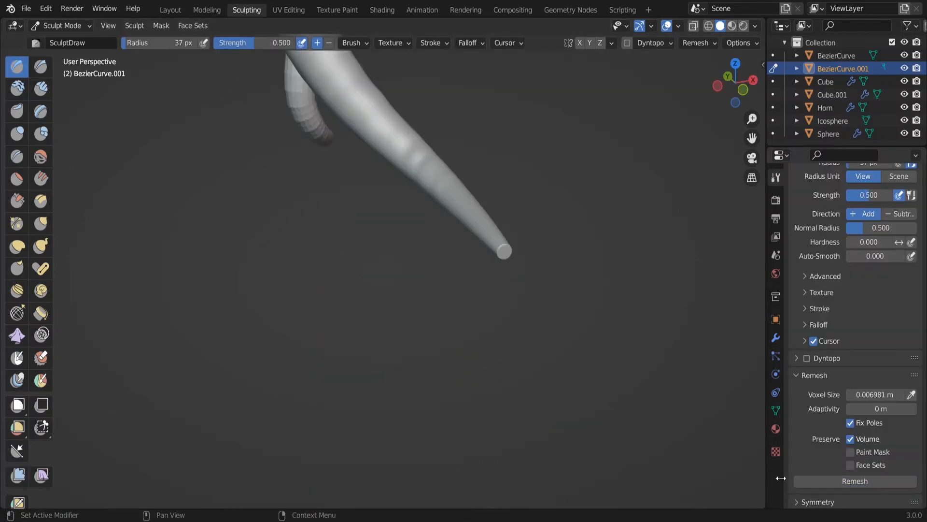
middle_click_drag(510, 239, 348, 320)
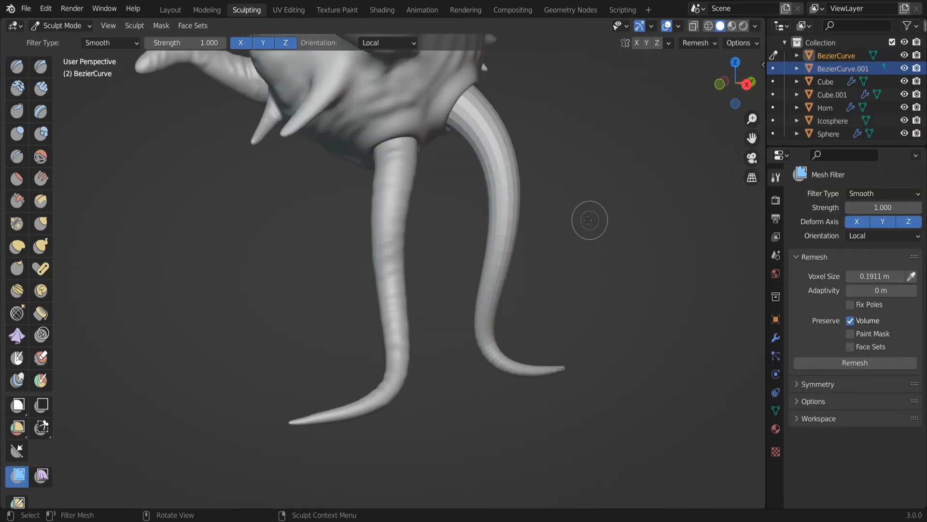
middle_click_drag(521, 236, 570, 282)
key("x")
middle_click_drag(514, 250, 536, 215)
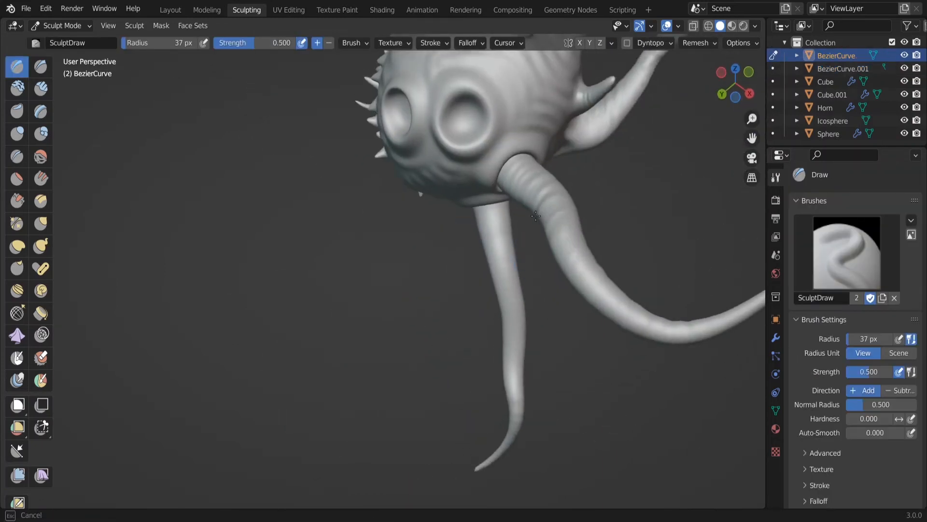
- Sculpt tight ring wrinkles around the lower bend of the rear tentacle leg with a 16 px Draw brush
middle_click_drag(482, 226, 706, 232, "ctrl")
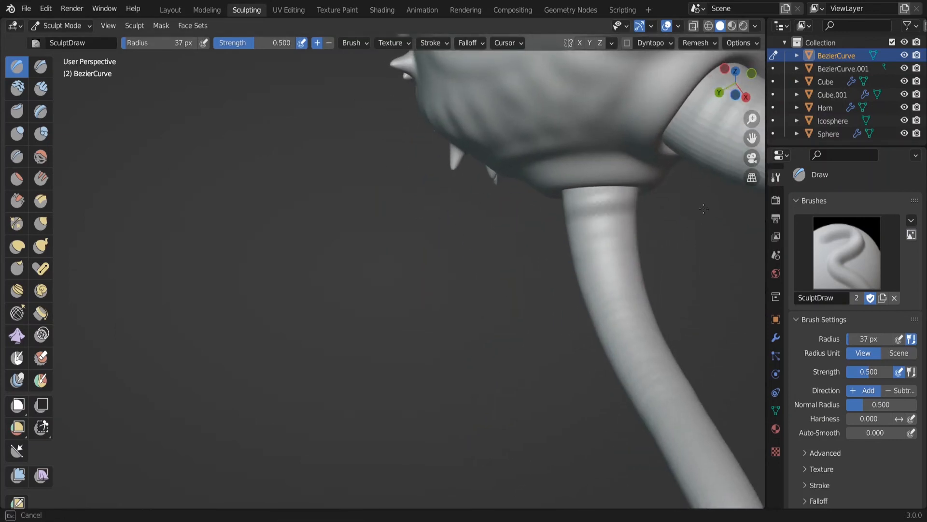
mouse_move(559, 391)
middle_mouse_down()
mouse_move(493, 284)
mouse_move(587, 292)
mouse_move(163, 326)
middle_mouse_up()
key("bracketleft")
key("bracketleft")
key("bracketleft")
key("bracketleft")
key("bracketleft")
key("bracketleft")
key("bracketleft")
key("bracketleft")
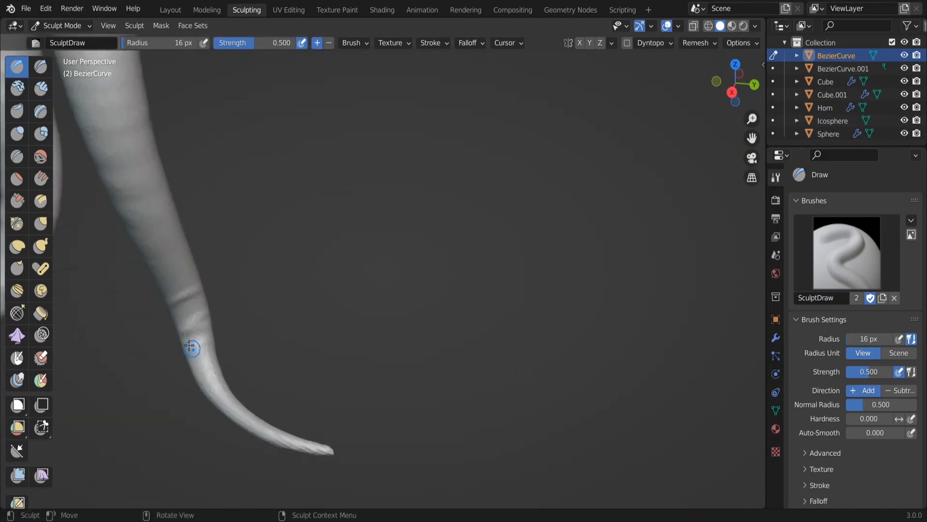
middle_click_drag(266, 349, 231, 358)
mouse_move(251, 304)
middle_mouse_down()
mouse_move(208, 313)
mouse_move(205, 338)
mouse_move(210, 333)
mouse_move(201, 331)
middle_mouse_up()
- Enlarge the Draw brush to 28 px and sculpt broader ring wrinkles along the middle of the rear tentacle leg
key("bracketright")
key("bracketright")
key("bracketright")
key("bracketright")
key("bracketright")
key("bracketright")
key("bracketright")
middle_click_drag(376, 155, 355, 142)
left_click_drag(420, 145, 428, 117)
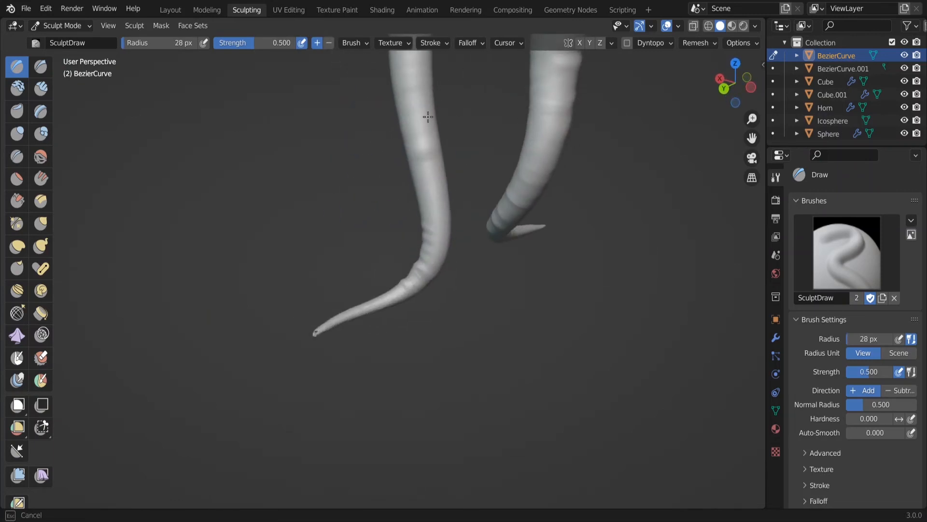
middle_click_drag(417, 207, 620, 170)
middle_click_drag(589, 290, 617, 272)
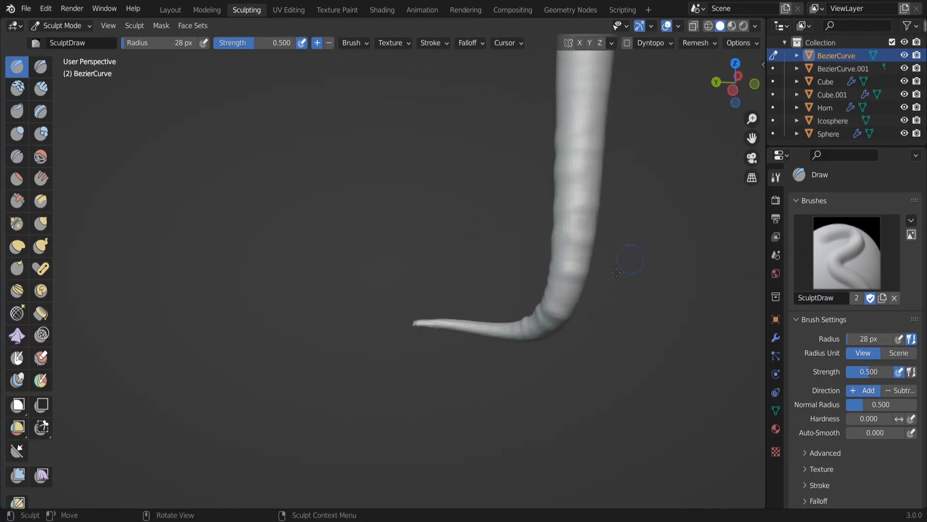
- Carry the ring wrinkles around all sides of the rear leg's upper length, up to where it meets the body
mouse_move(546, 112)
middle_mouse_down()
mouse_move(651, 251)
mouse_move(324, 177)
middle_mouse_up()
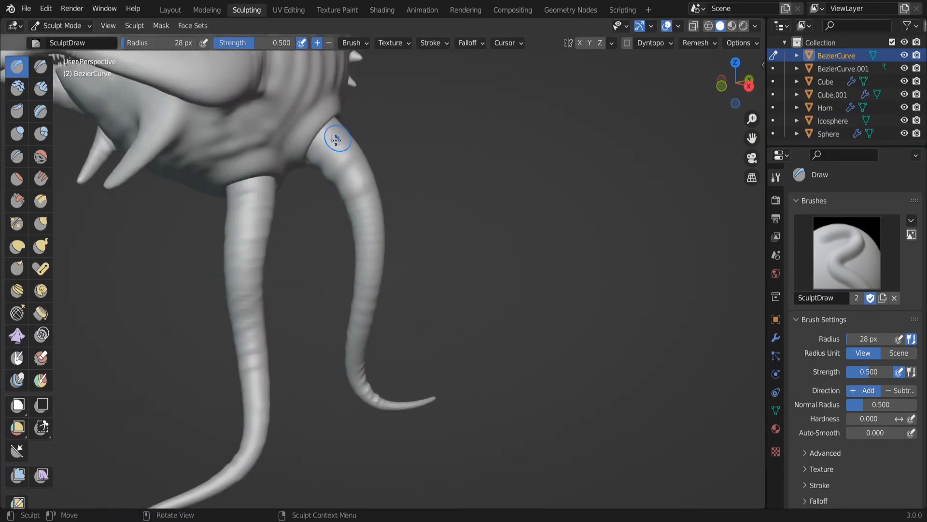
middle_click_drag(360, 229, 395, 151)
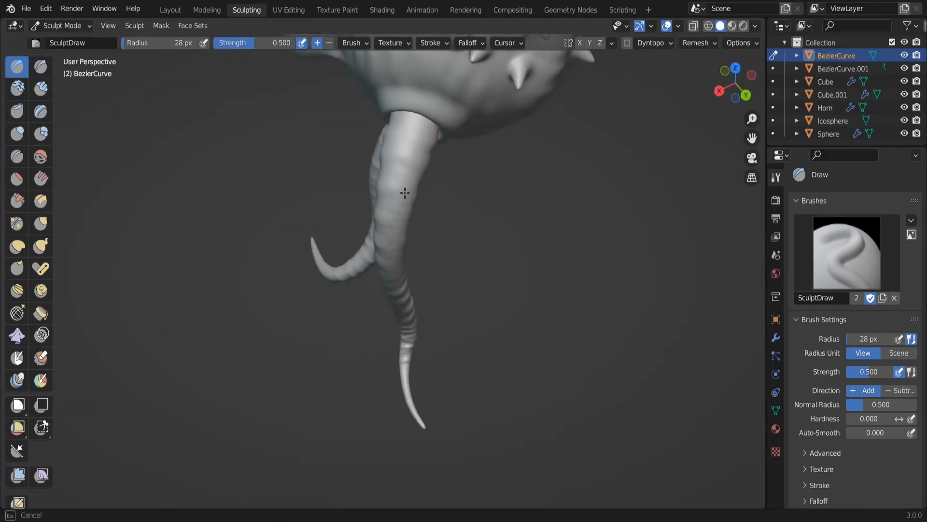
mouse_move(405, 193)
middle_mouse_down()
mouse_move(442, 184)
mouse_move(314, 208)
mouse_move(396, 212)
middle_mouse_up()
- Sculpt short radial skin folds on the body around the rear leg's joint with a 32 px Draw brush and X symmetry
scroll(489, 213, "up", 5)
mouse_move(338, 301)
middle_mouse_down()
mouse_move(398, 287)
mouse_move(435, 180)
mouse_move(403, 162)
mouse_move(450, 194)
mouse_move(497, 207)
mouse_move(517, 175)
mouse_move(469, 172)
mouse_move(501, 196)
mouse_move(565, 192)
mouse_move(478, 213)
mouse_move(569, 108)
mouse_move(472, 201)
mouse_move(497, 182)
mouse_move(453, 178)
mouse_move(545, 140)
mouse_move(405, 238)
mouse_move(405, 229)
mouse_move(352, 217)
mouse_move(420, 208)
mouse_move(387, 269)
mouse_move(389, 254)
mouse_move(553, 171)
middle_mouse_up()
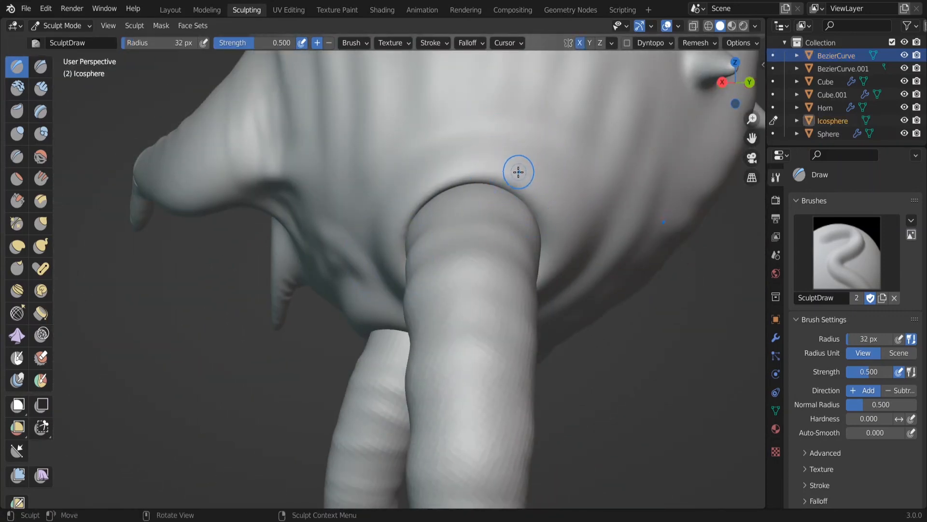
middle_click_drag(463, 135, 487, 196)
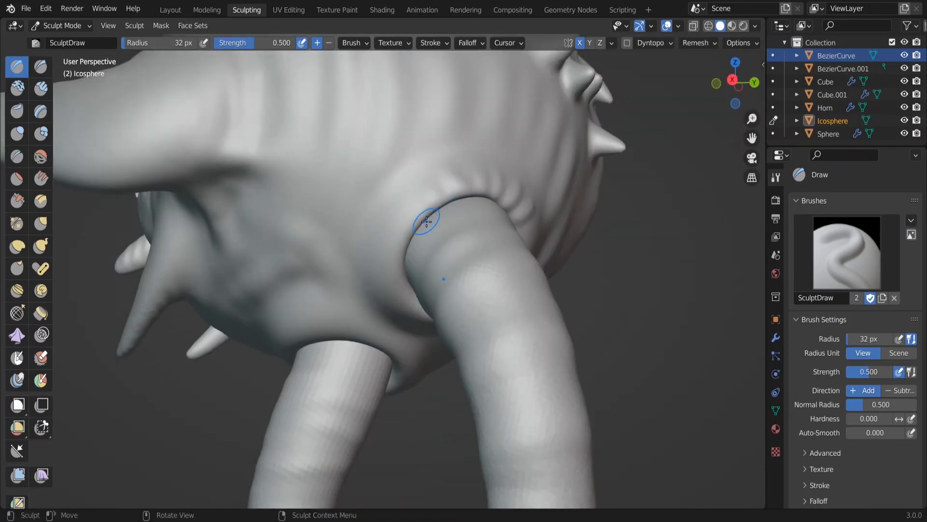
mouse_move(426, 221)
middle_mouse_down()
mouse_move(368, 285)
mouse_move(437, 339)
middle_mouse_up()
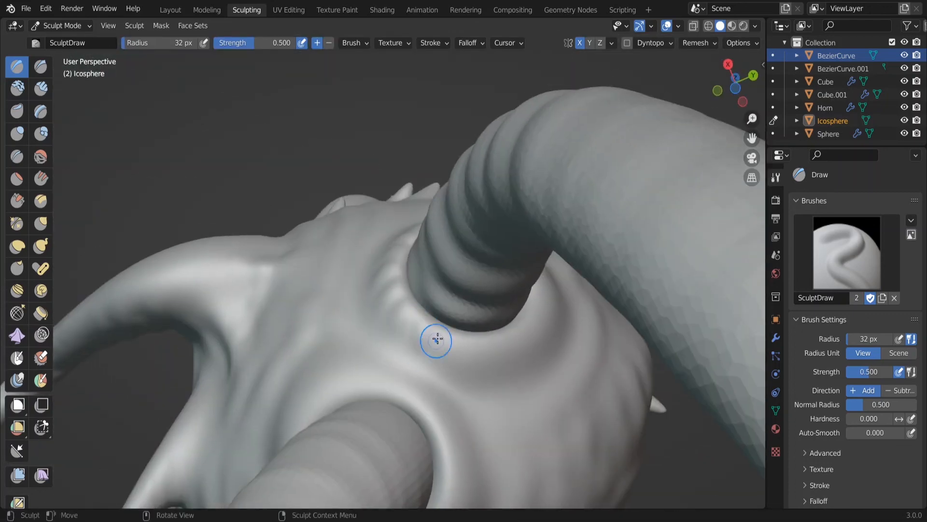
mouse_move(496, 371)
middle_mouse_down()
mouse_move(459, 297)
mouse_move(554, 207)
middle_mouse_up()
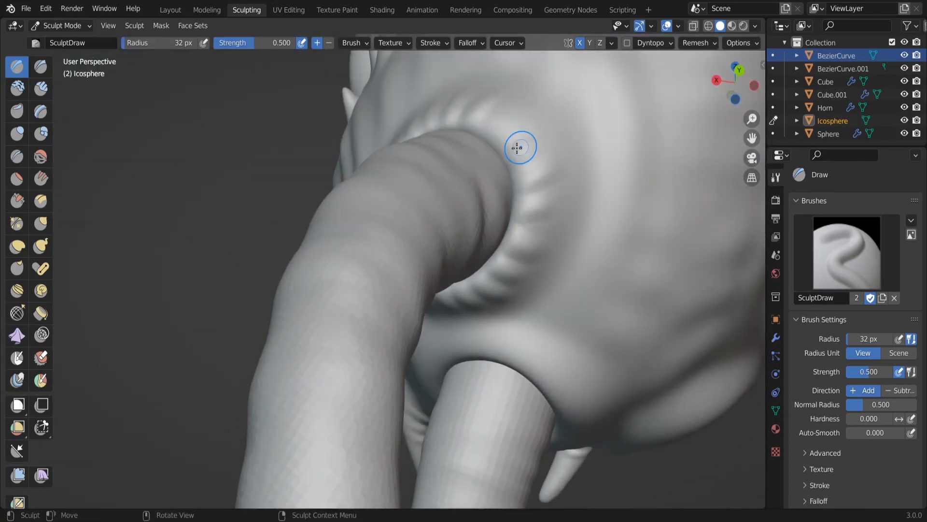
- Sculpt matching radial skin folds on the body all the way around the front tentacle leg's base
mouse_move(517, 147)
middle_mouse_down()
mouse_move(538, 190)
mouse_move(613, 205)
mouse_move(505, 116)
mouse_move(392, 261)
middle_mouse_up()
middle_click_drag(362, 329, 390, 252)
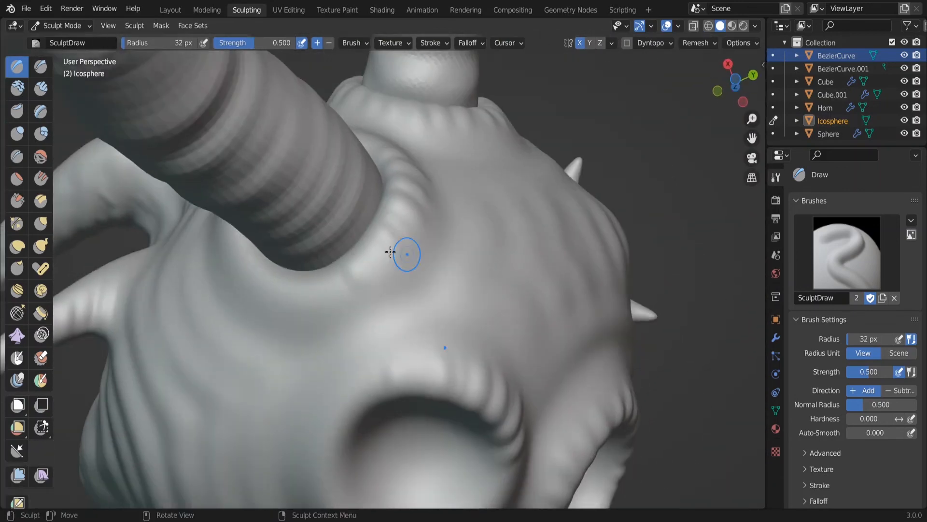
middle_click_drag(289, 290, 372, 283)
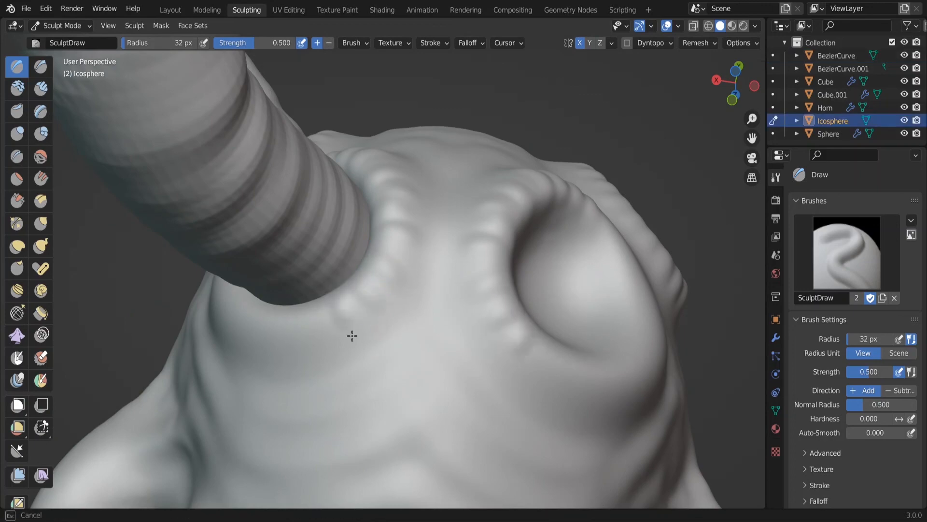
mouse_move(352, 336)
middle_mouse_down()
mouse_move(410, 263)
mouse_move(343, 285)
mouse_move(425, 261)
middle_mouse_up()
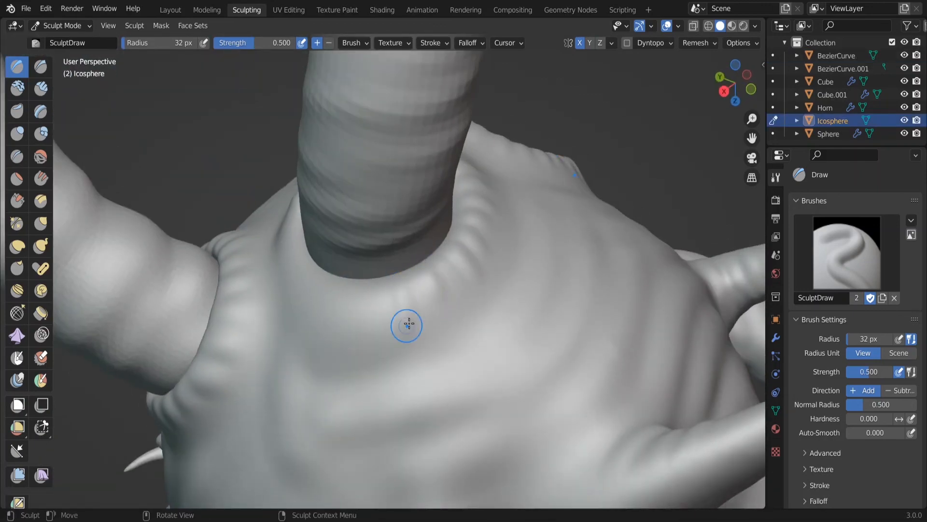
middle_click_drag(458, 310, 447, 264)
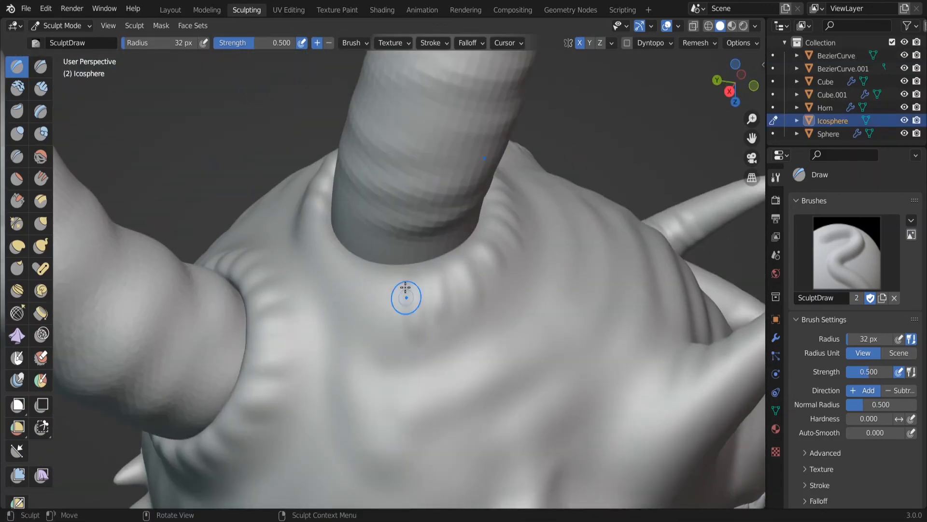
mouse_move(406, 289)
middle_mouse_down()
mouse_move(441, 251)
mouse_move(385, 304)
mouse_move(402, 279)
middle_mouse_up()
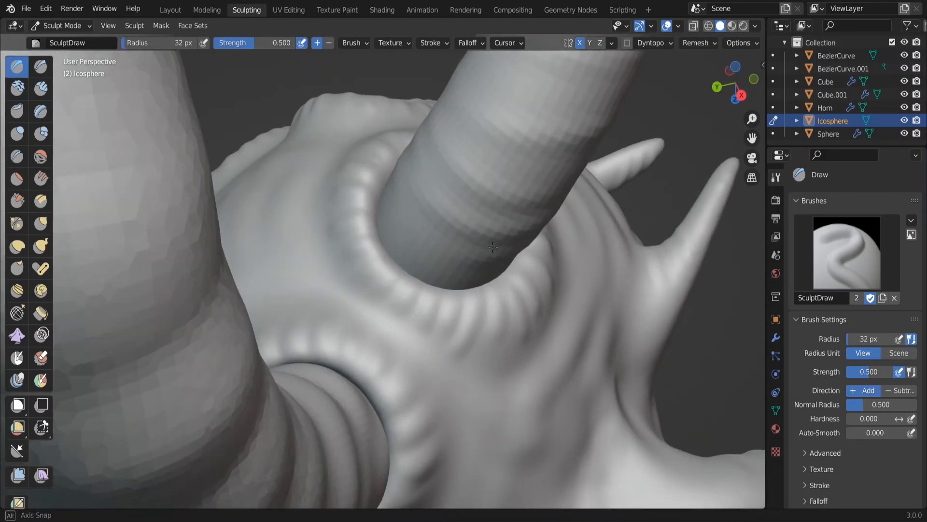
middle_click_drag(493, 247, 342, 297)
mouse_move(442, 317)
middle_mouse_down()
mouse_move(480, 245)
mouse_move(369, 303)
mouse_move(383, 311)
middle_mouse_up()
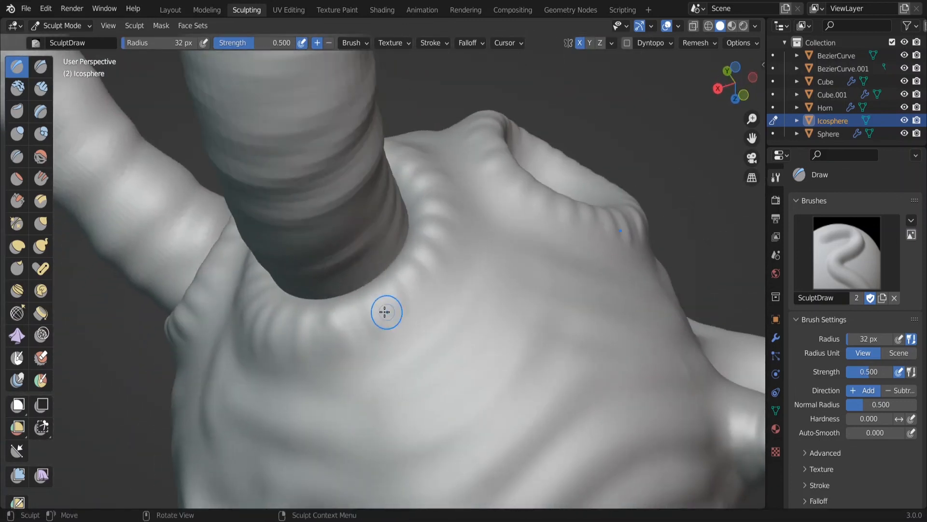
mouse_move(338, 352)
middle_mouse_down()
mouse_move(401, 312)
mouse_move(321, 351)
mouse_move(372, 207)
middle_mouse_up()
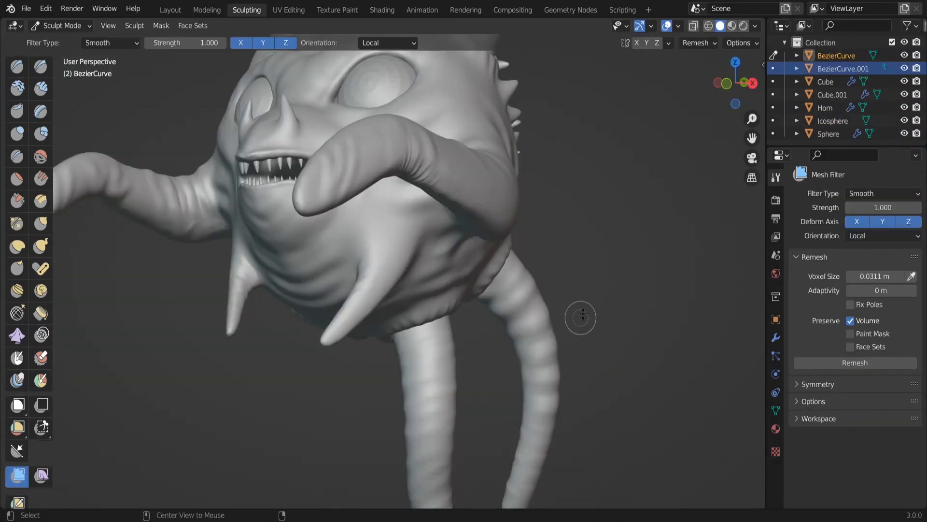
- Save the project and frame the whole finished creature in the view
middle_click_drag(583, 314, 622, 213)
key("ctrl+s")
left_click_drag(751, 120, 737, 198)
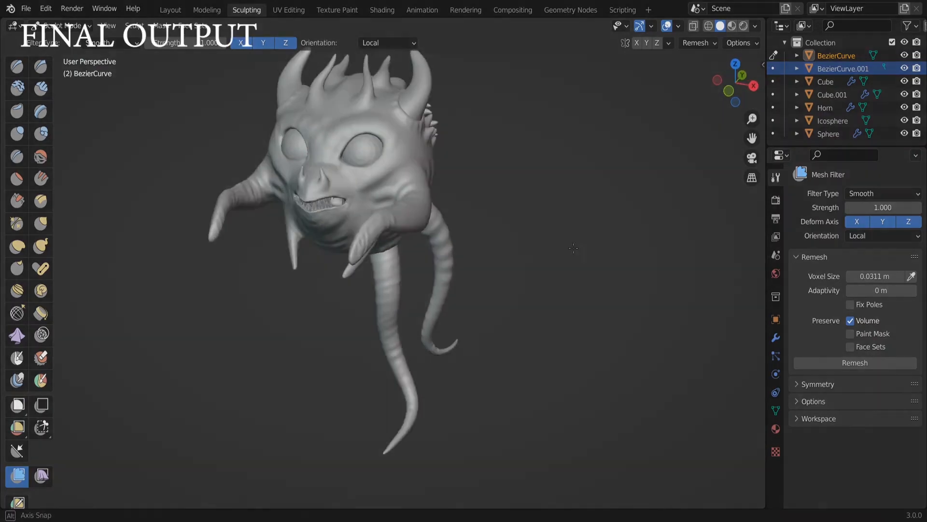